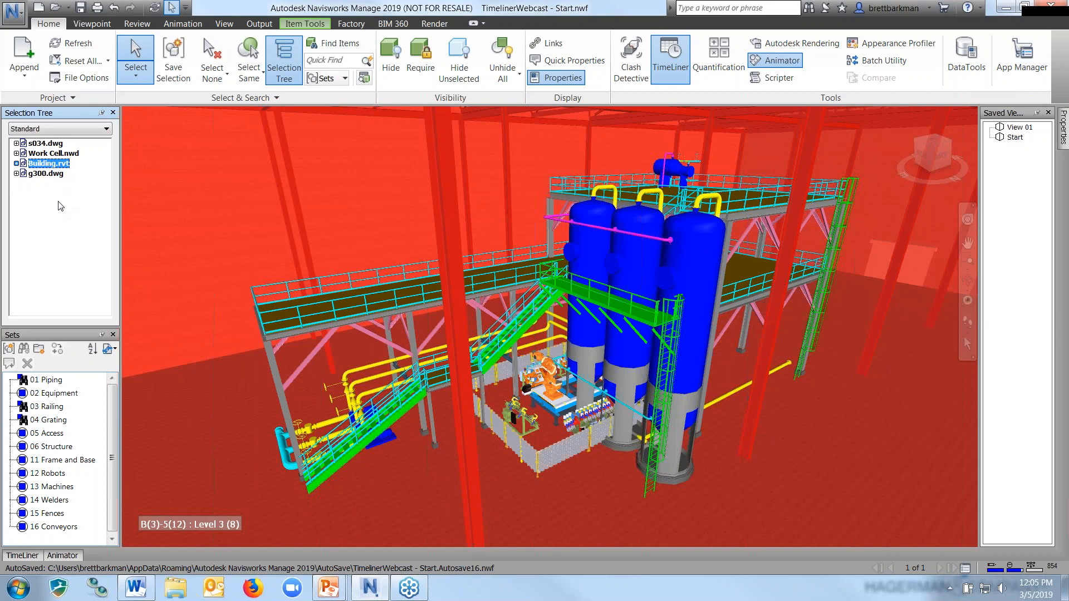
# Step: Highlight the source models g300.dwg, s034.dwg and Work Cell.nwd one after another, and clear the selection
pyautogui.click(45, 175)
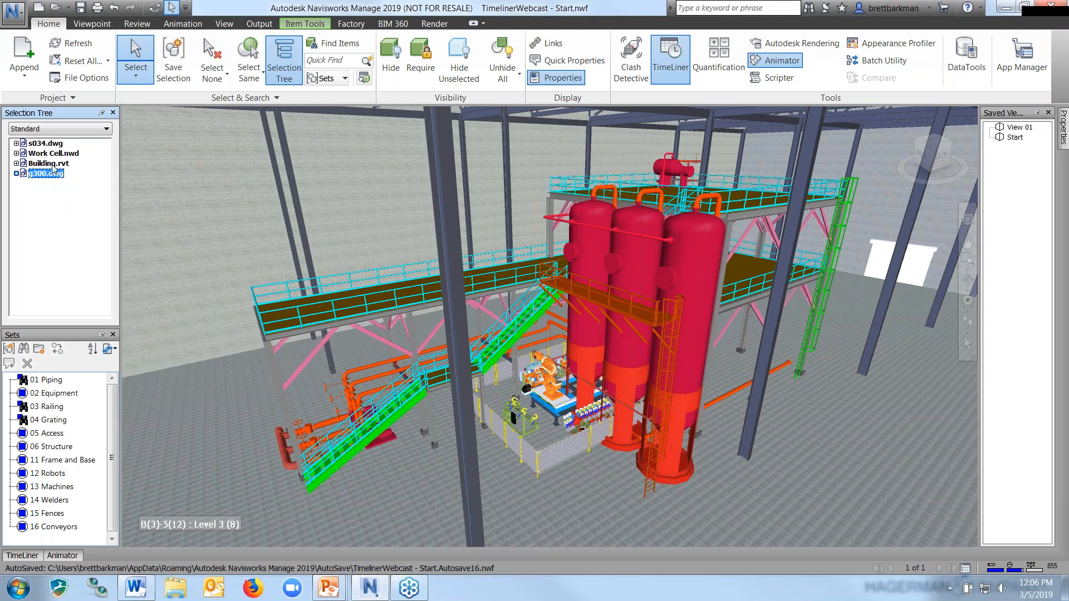
pyautogui.click(50, 144)
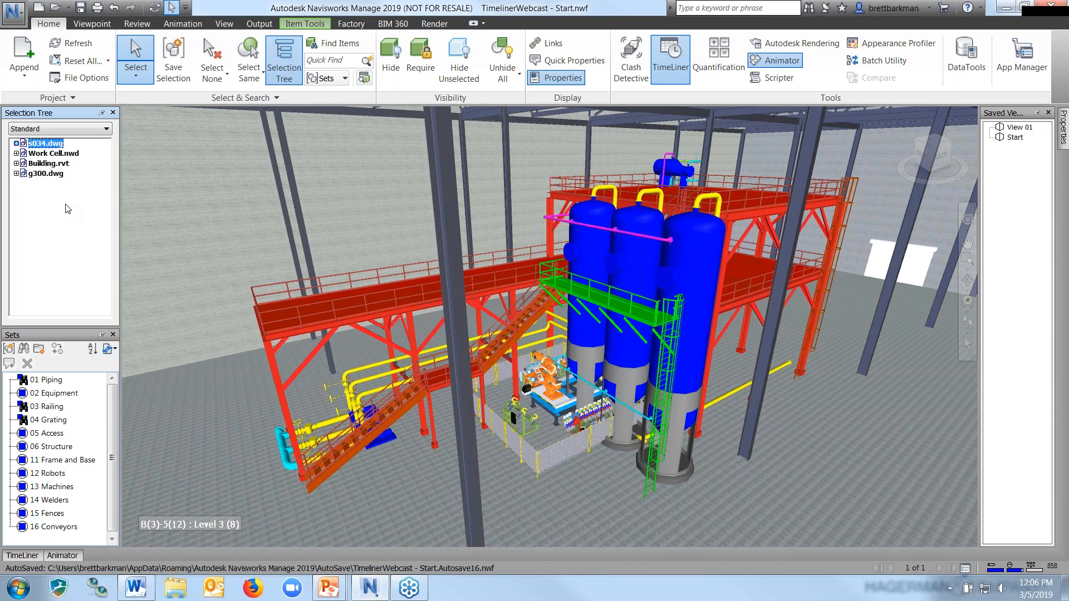
pyautogui.click(57, 155)
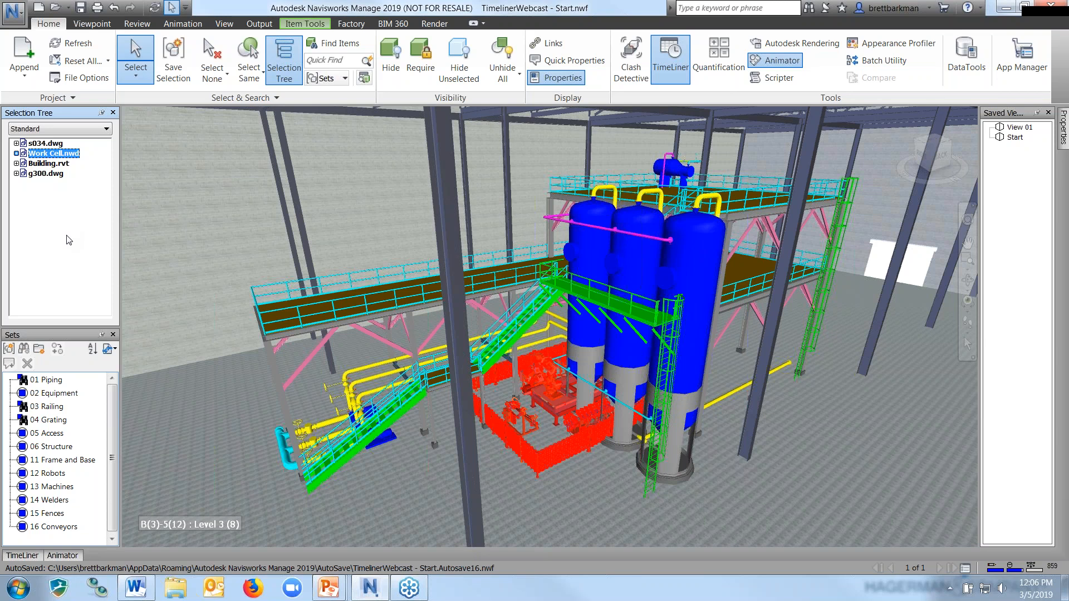
pyautogui.press('Escape')
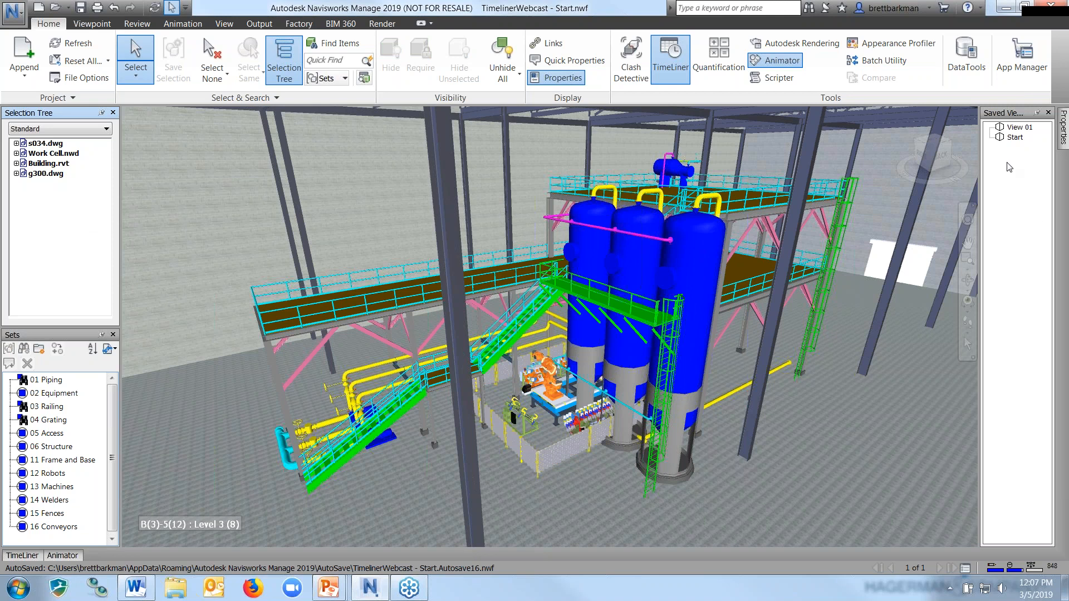
# Step: Recall the saved viewpoint View 01, followed by the saved viewpoint Start
pyautogui.click(1013, 128)
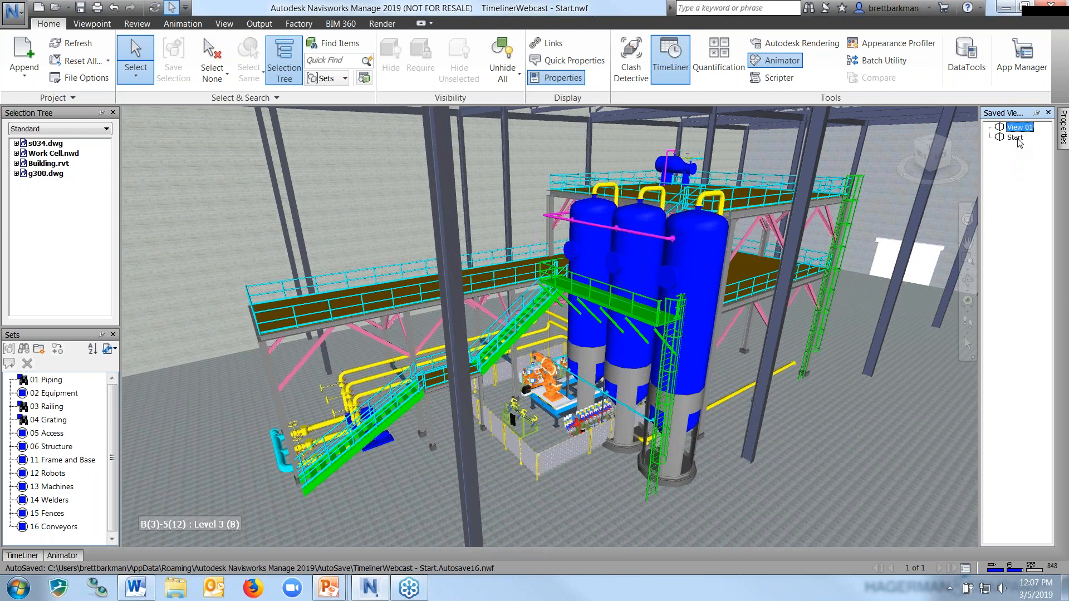
pyautogui.click(1018, 138)
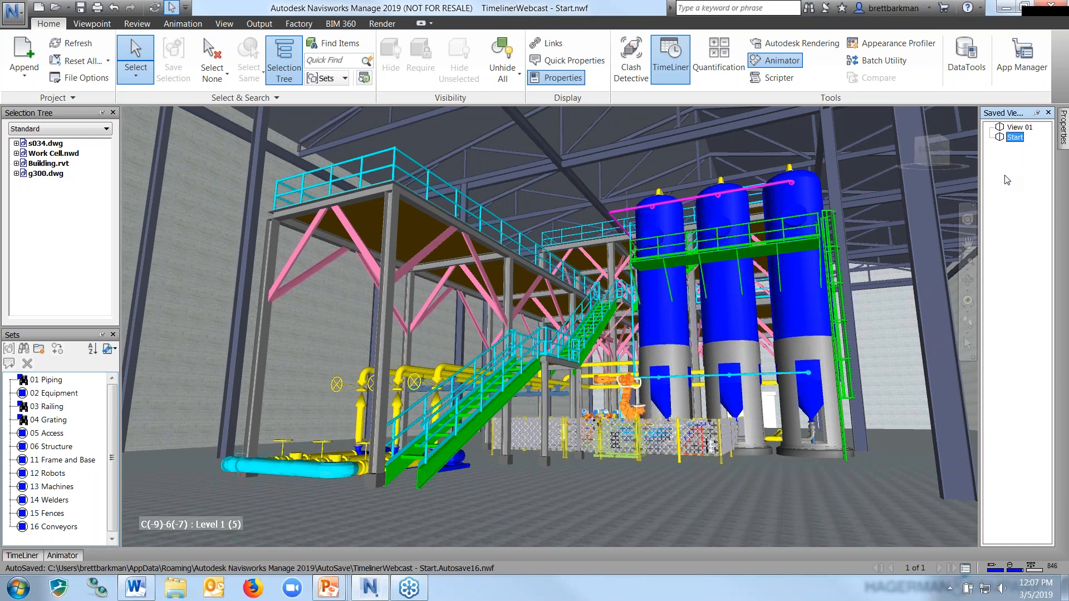
pyautogui.click(1007, 180)
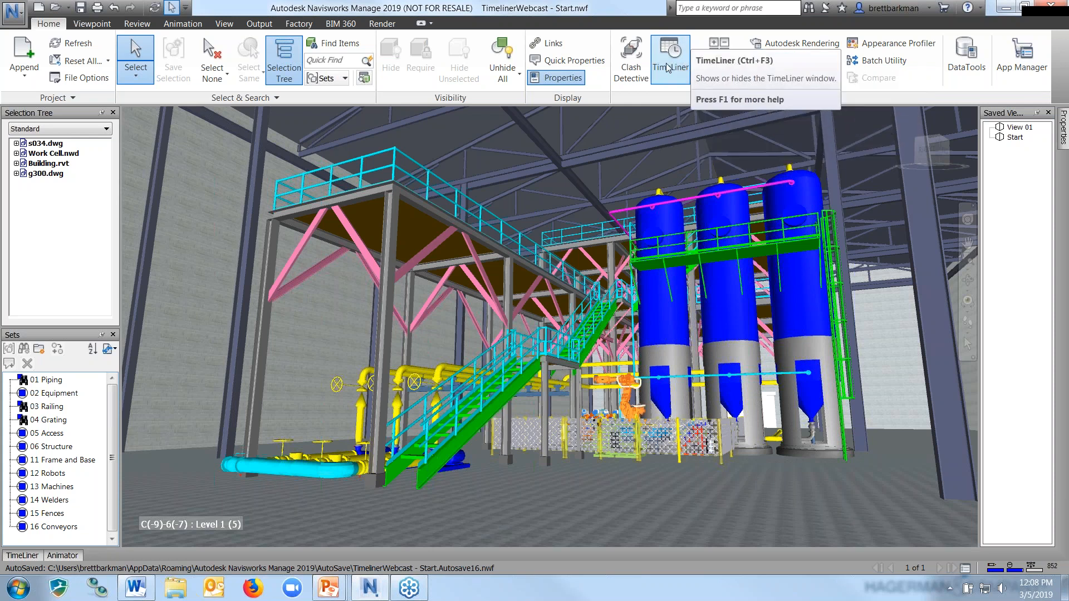
# Step: Open the TimeLiner window and pin it so that it stays open
pyautogui.click(22, 555)
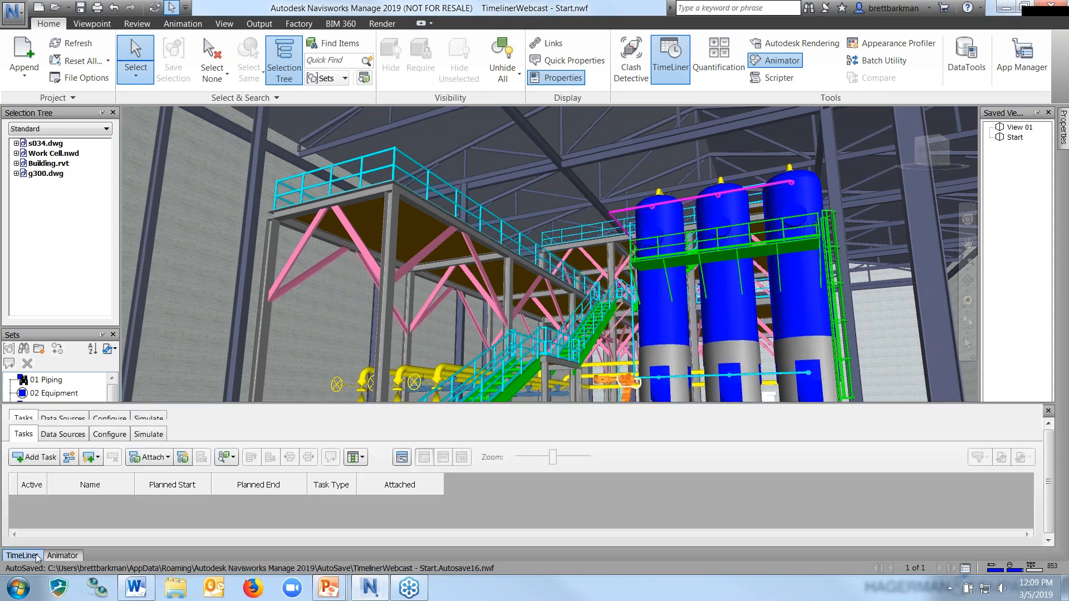
pyautogui.moveTo(35, 559)
pyautogui.click(407, 428)
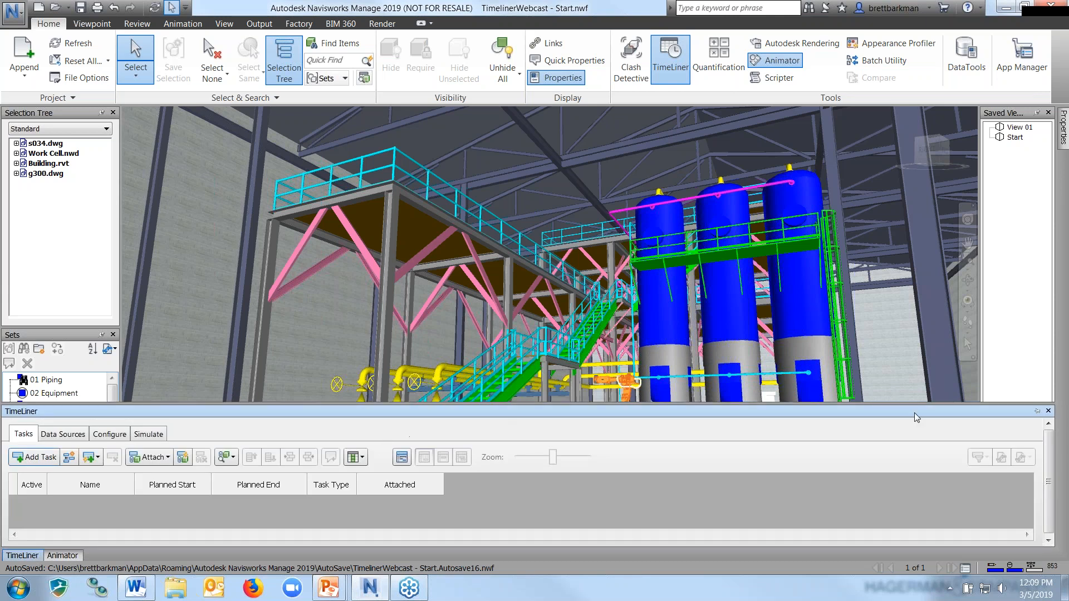
pyautogui.click(1036, 410)
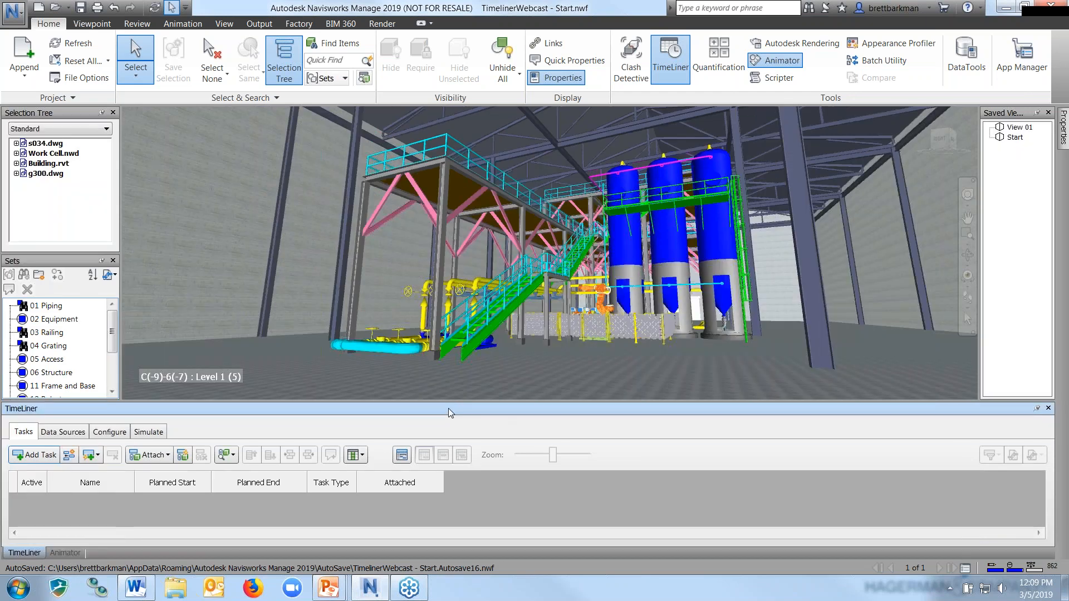
# Step: Float the TimeLiner window, dock it again beneath the model view, and adjust its height so tasks and model share the space
pyautogui.moveTo(449, 408); pyautogui.dragTo(465, 195)
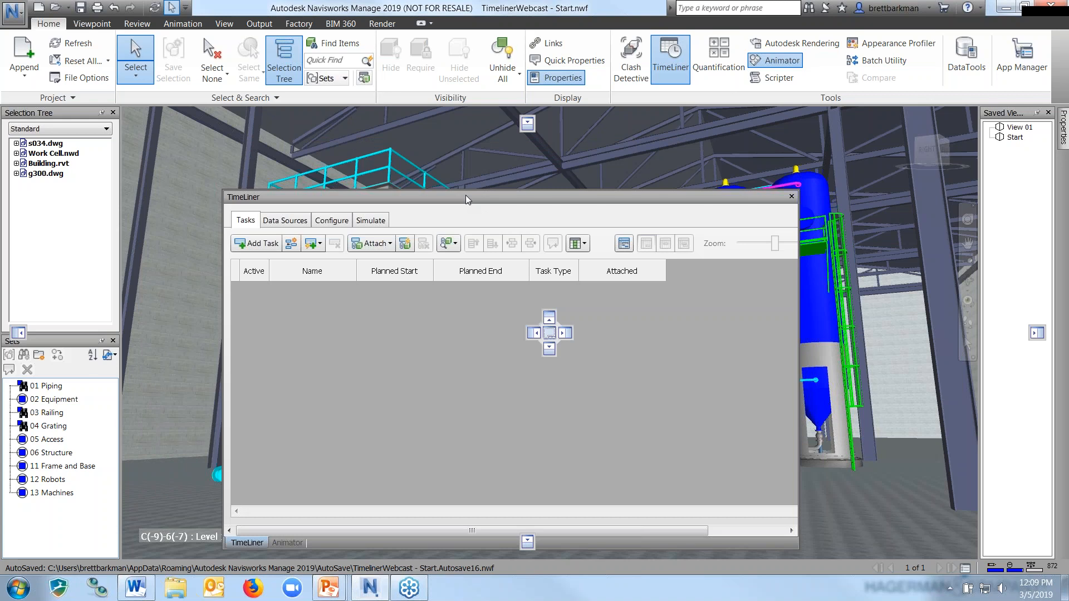
pyautogui.moveTo(465, 194); pyautogui.dragTo(527, 541)
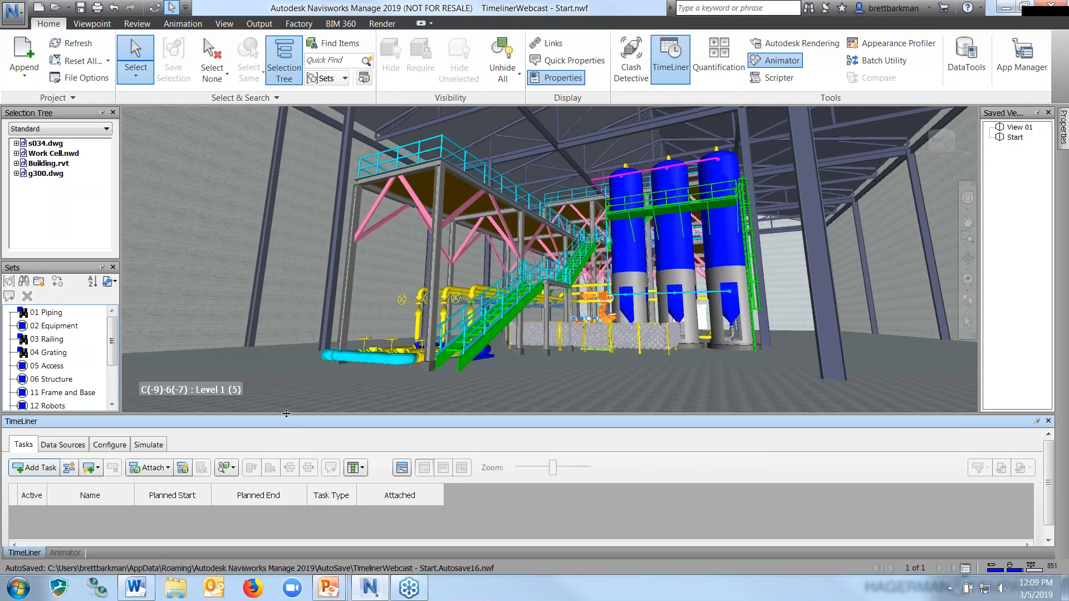
pyautogui.moveTo(277, 370); pyautogui.dragTo(268, 343)
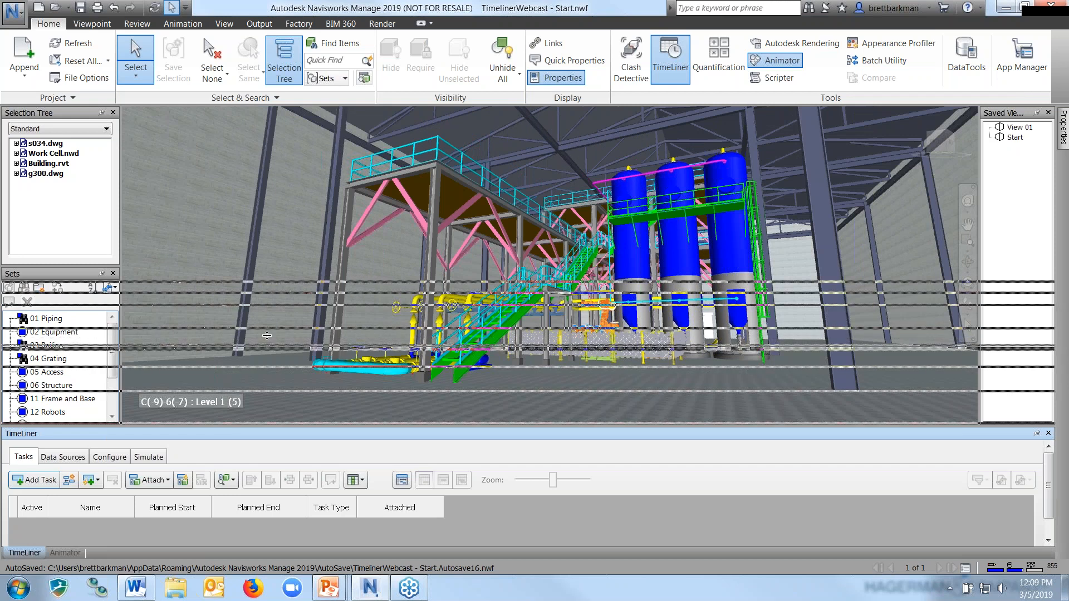
pyautogui.moveTo(264, 312); pyautogui.dragTo(263, 311)
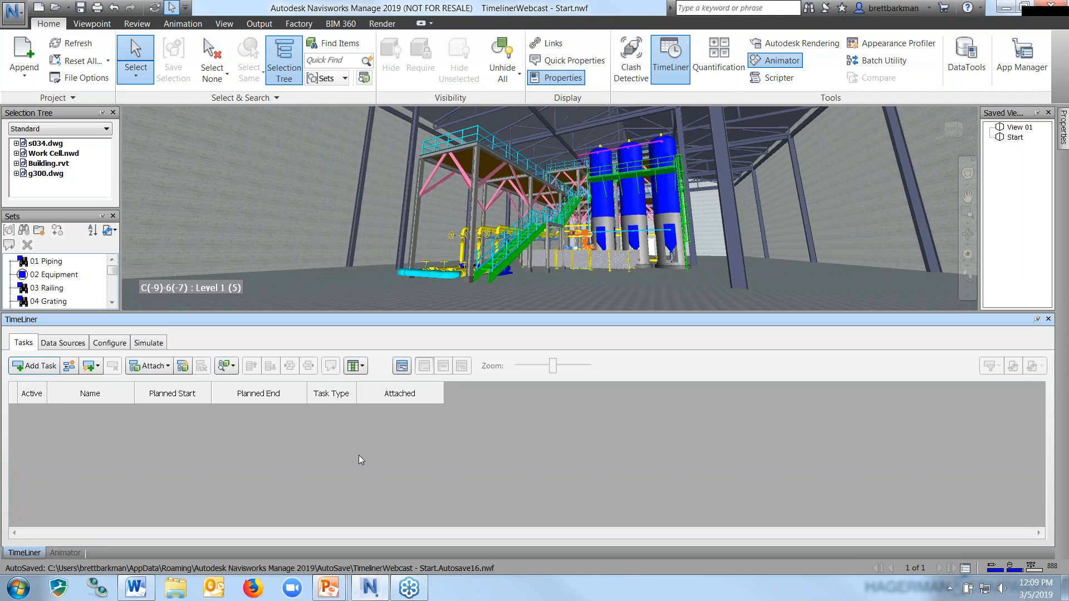
pyautogui.moveTo(230, 314); pyautogui.dragTo(225, 358)
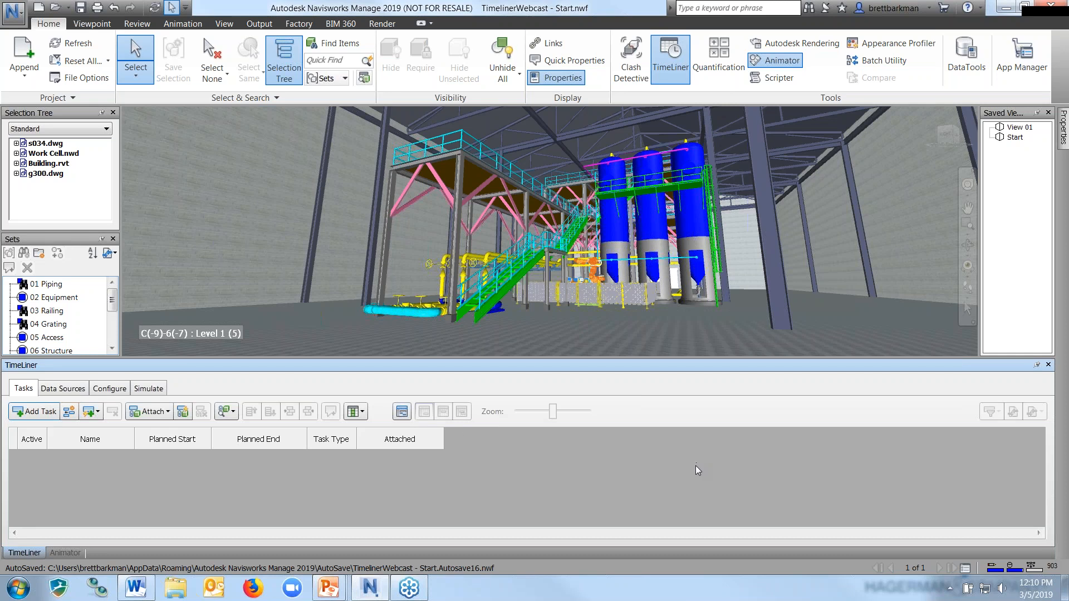
# Step: Show and hide the Gantt chart, and try the Standard column set before returning to the Basic one
pyautogui.click(402, 412)
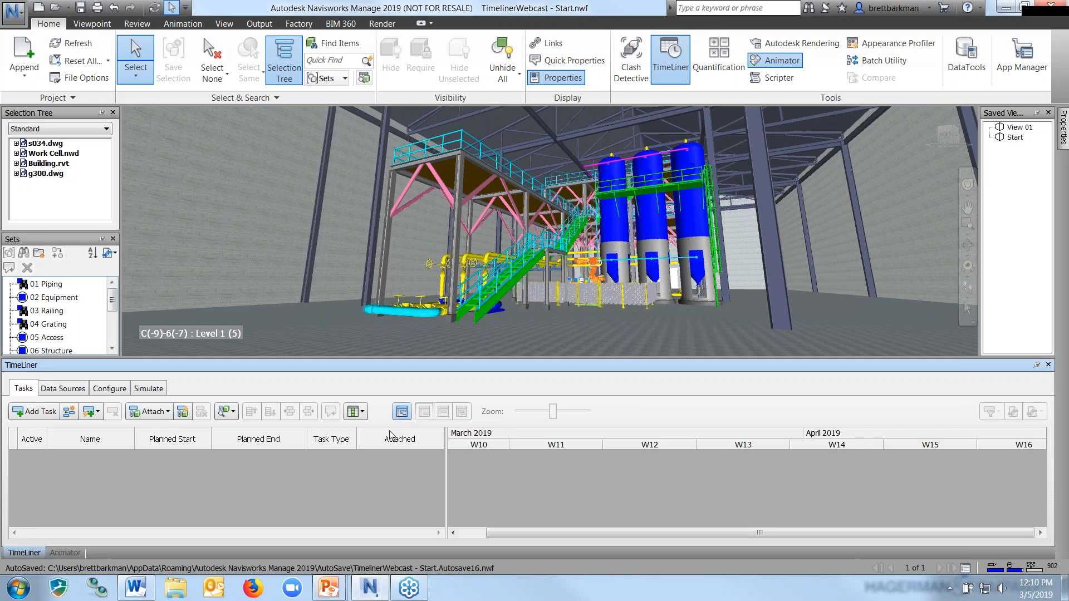
pyautogui.click(402, 412)
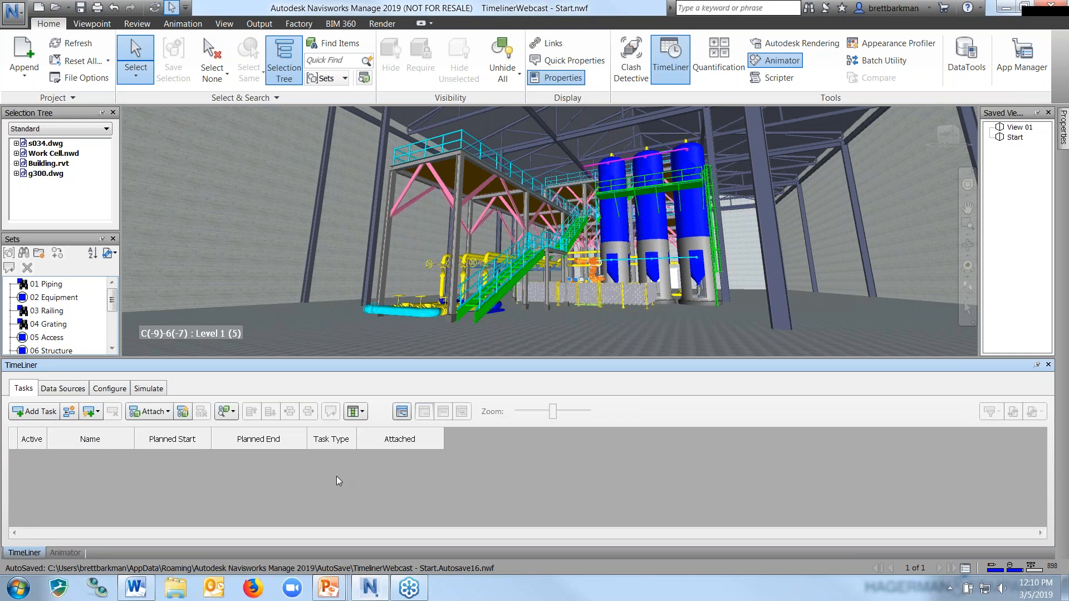
pyautogui.click(360, 413)
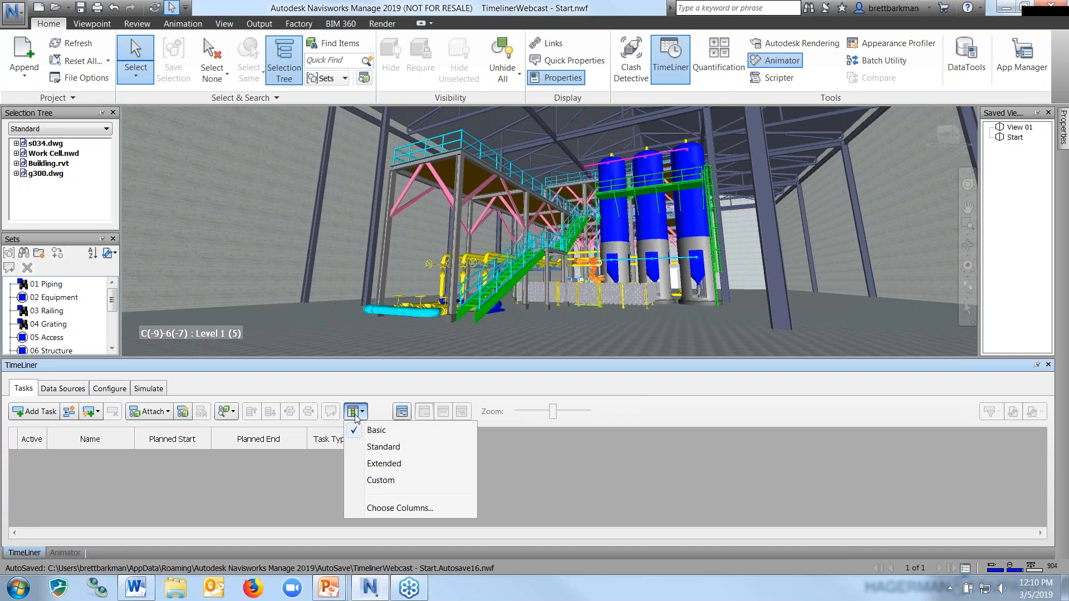
pyautogui.click(385, 447)
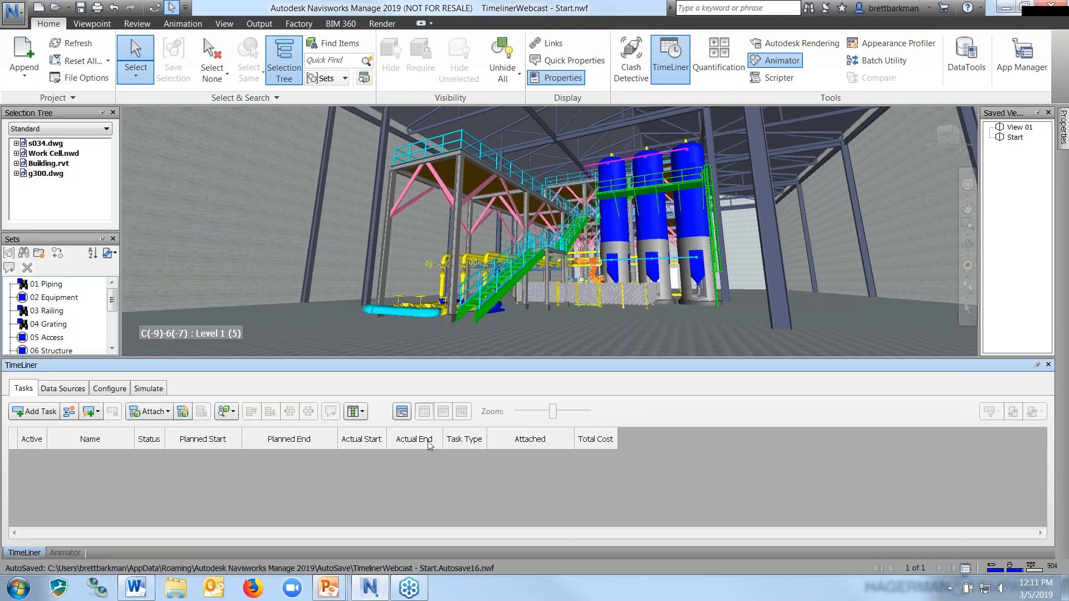
pyautogui.click(356, 411)
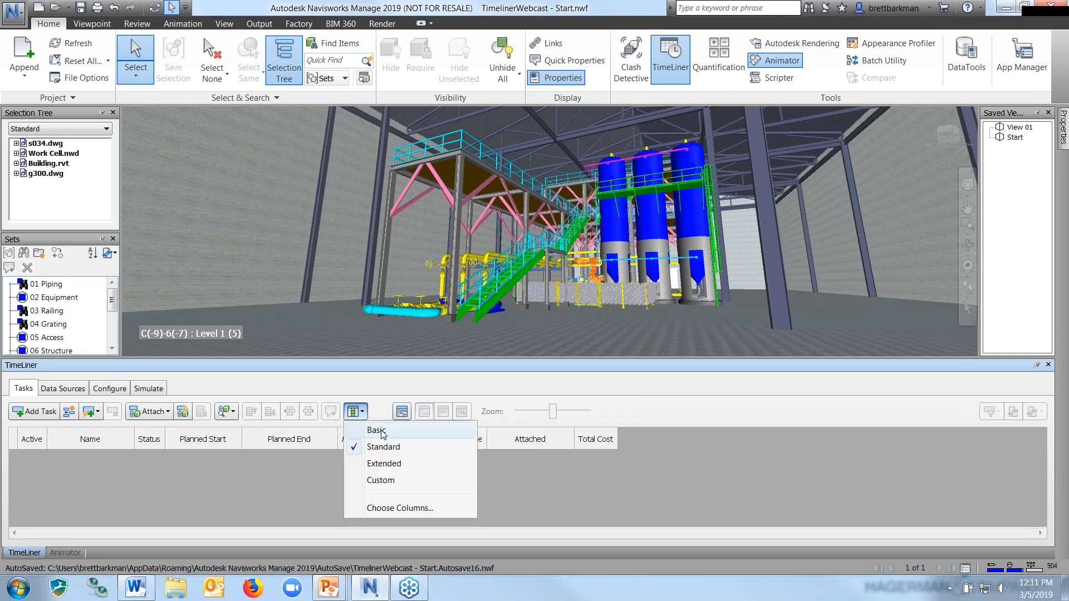
pyautogui.click(383, 432)
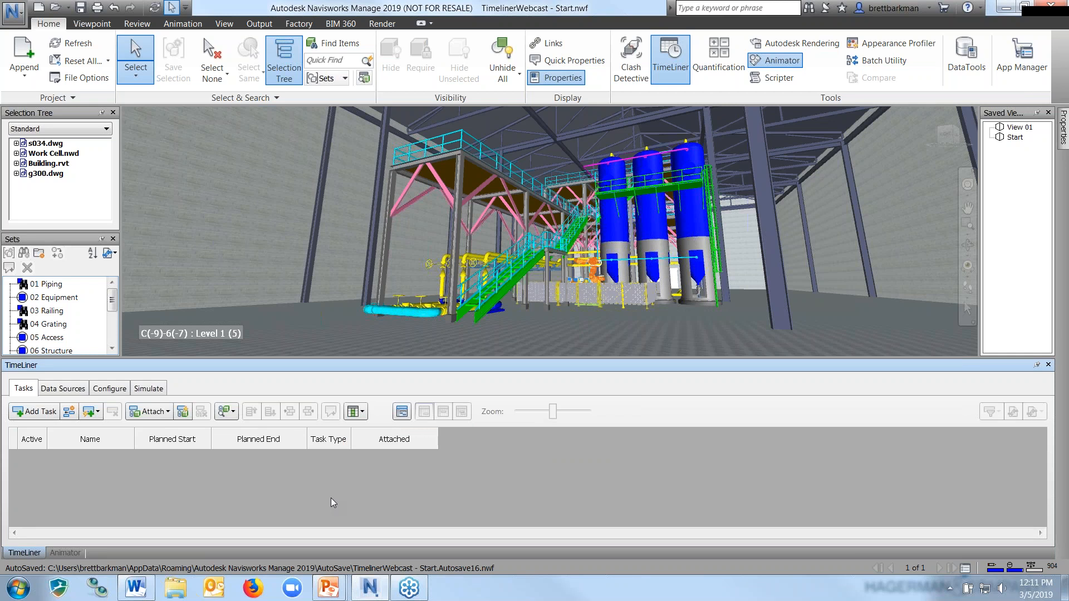
# Step: Review the columns that can be chosen for TimeLiner, cancel without changes, and keep the Basic column set
pyautogui.click(354, 412)
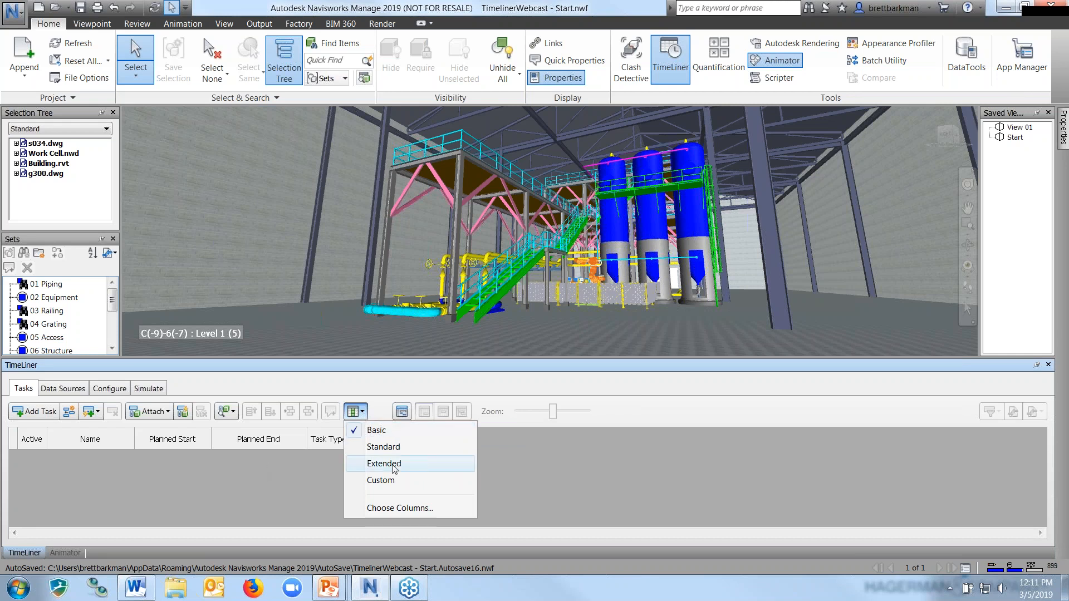
pyautogui.click(379, 509)
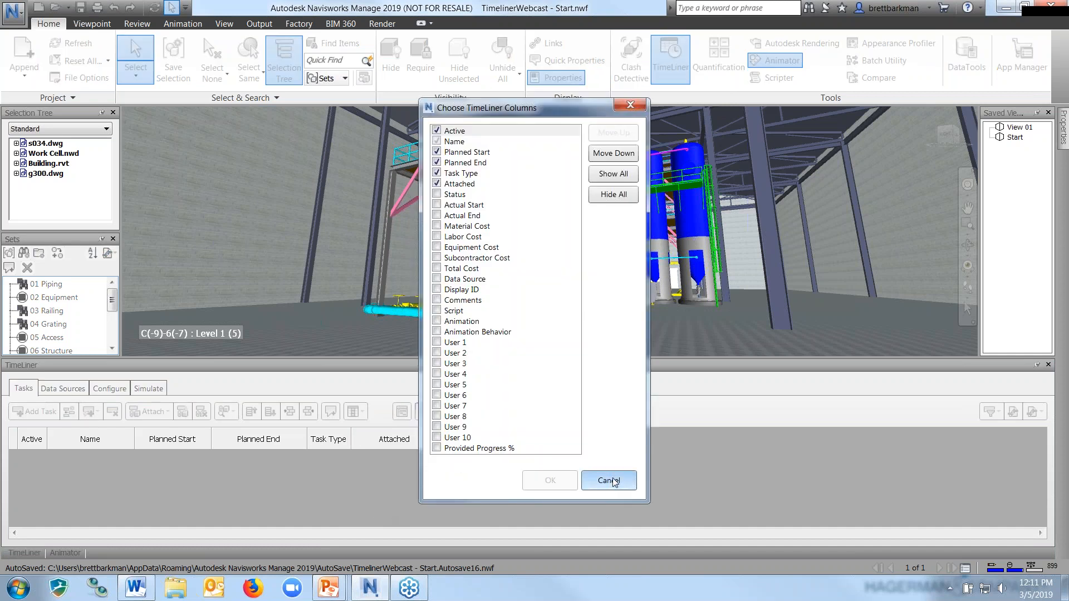
pyautogui.click(608, 481)
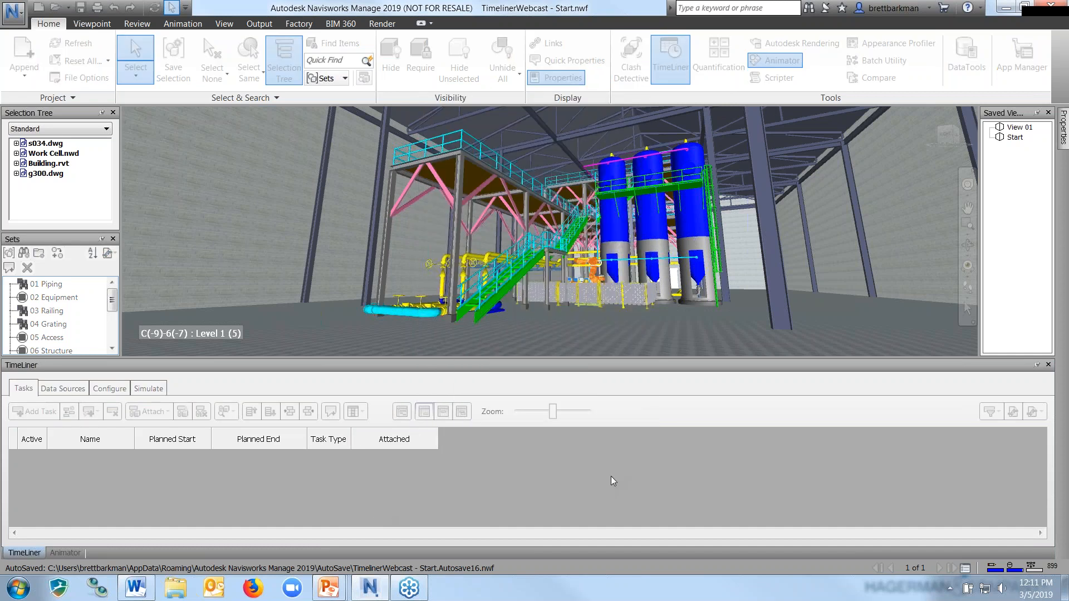
pyautogui.click(356, 411)
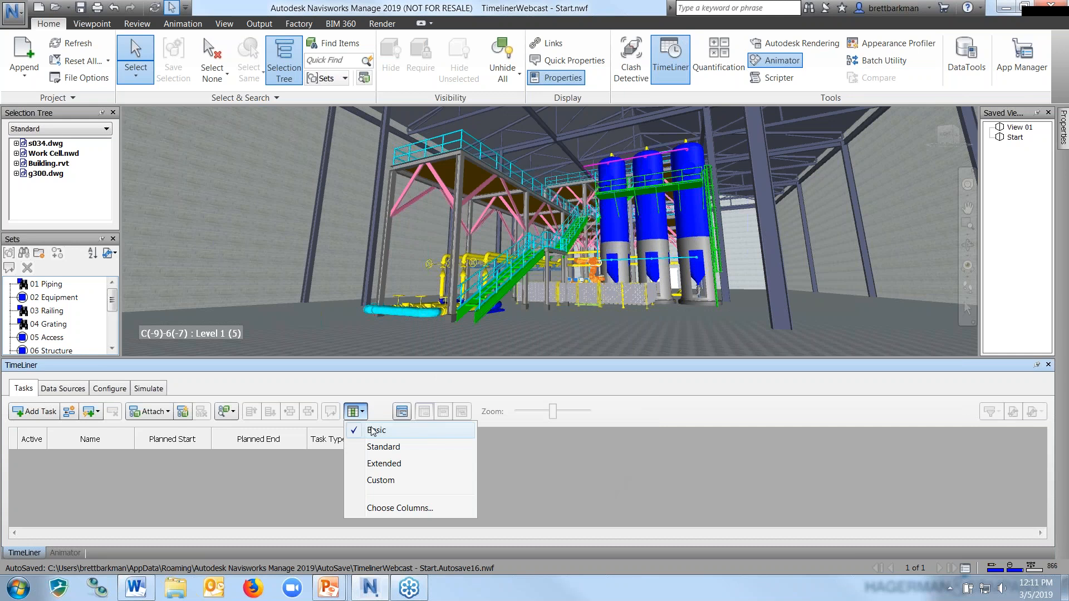
pyautogui.click(372, 431)
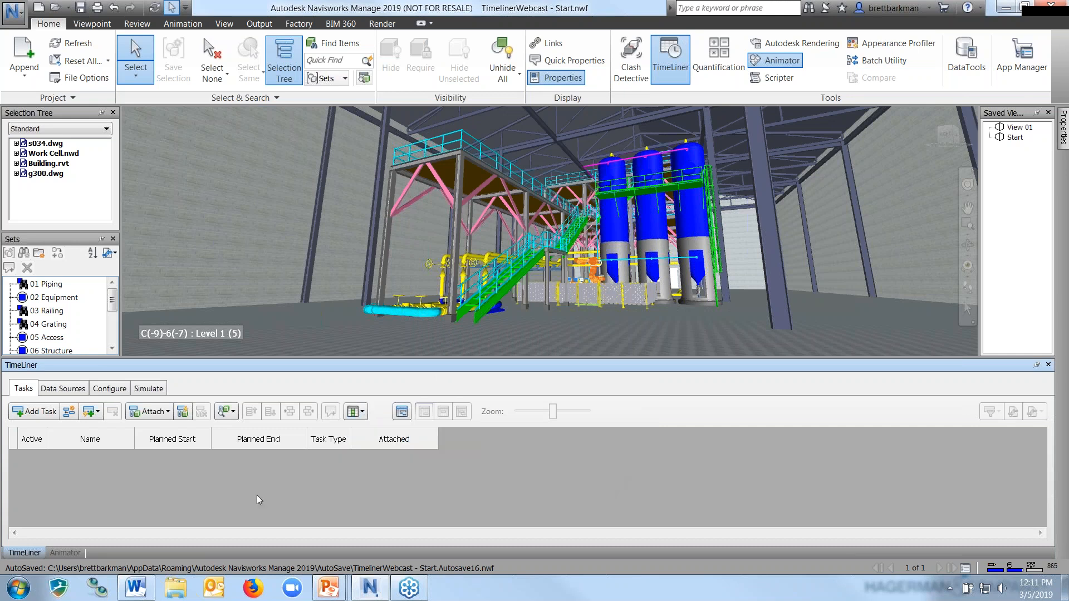
# Step: Add a TimeLiner task named "demo piping" and delete the extra New Task row below it
pyautogui.click(33, 412)
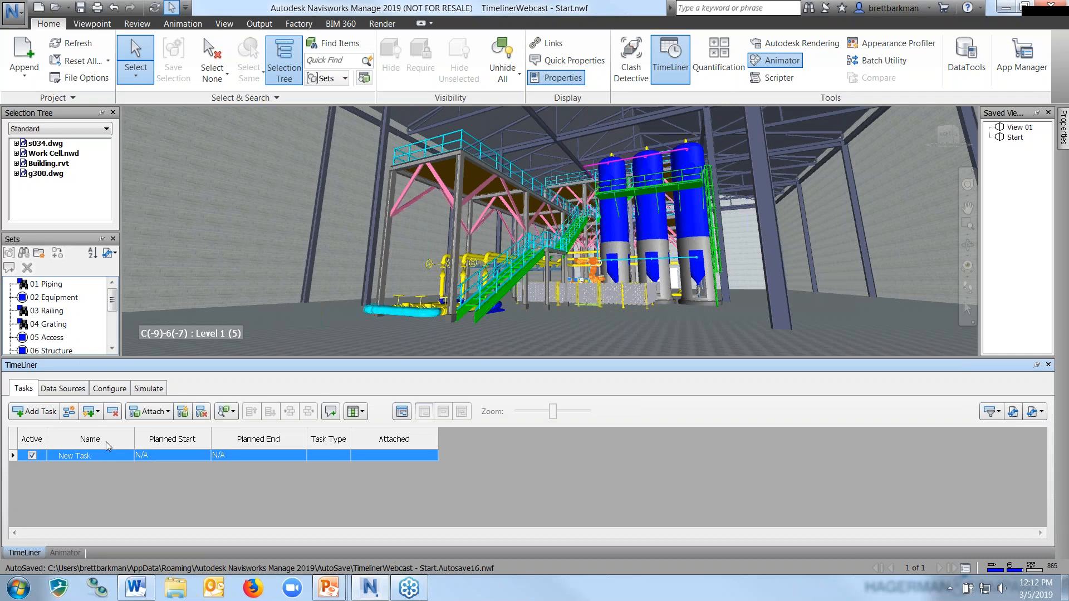
pyautogui.click(101, 455)
pyautogui.write('demo piping')
pyautogui.press('Tab')
pyautogui.click(113, 456)
pyautogui.click(113, 456)
pyautogui.press('Return')
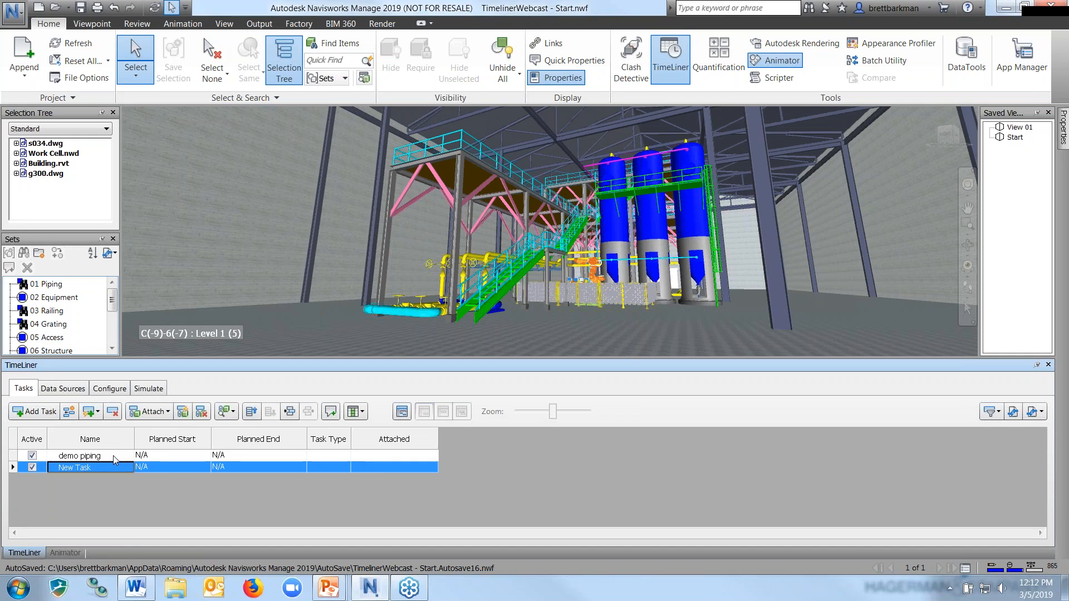
pyautogui.click(113, 412)
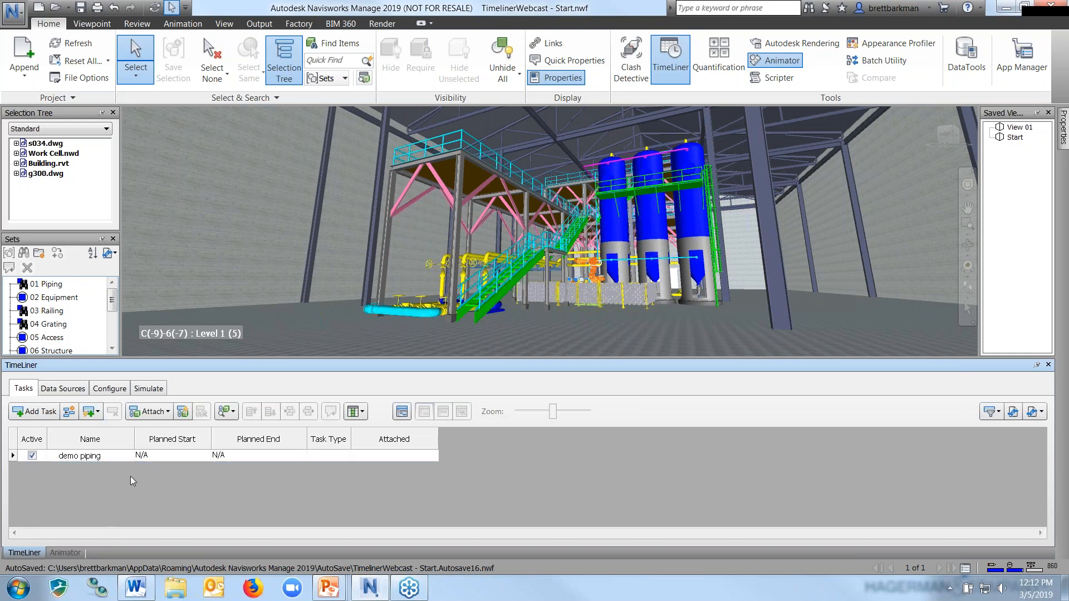
# Step: Set both the planned start and the planned end of the demo piping task to 3/5/2019
pyautogui.click(175, 455)
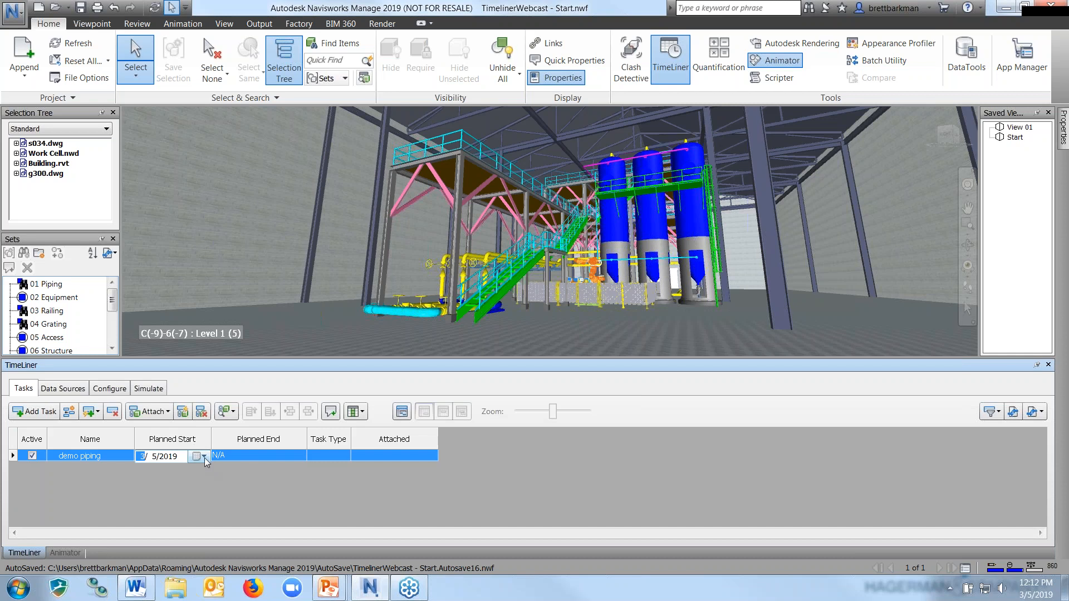
pyautogui.click(251, 456)
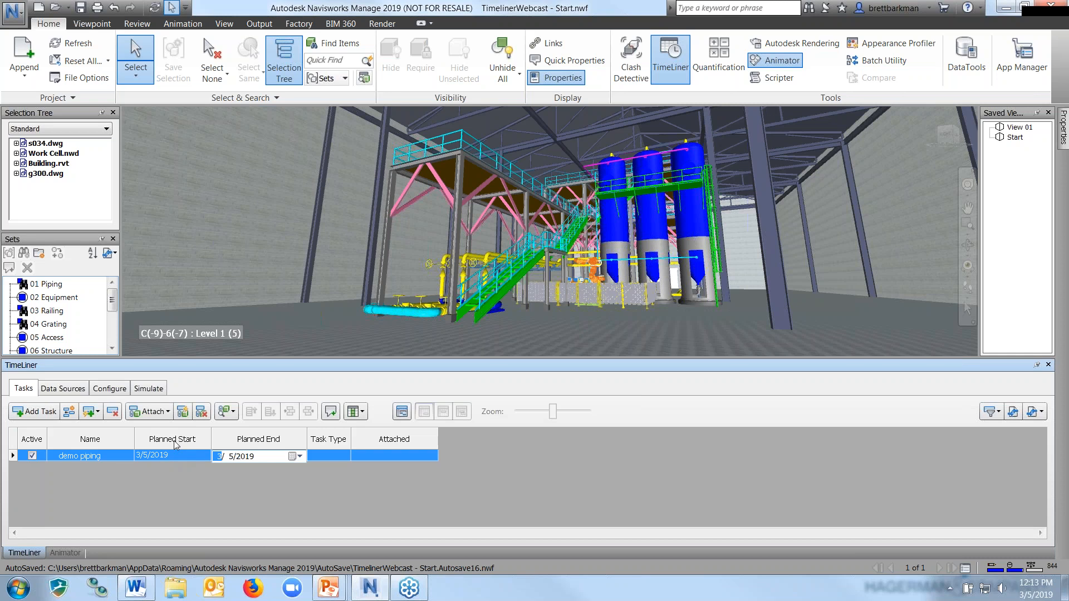
pyautogui.click(254, 473)
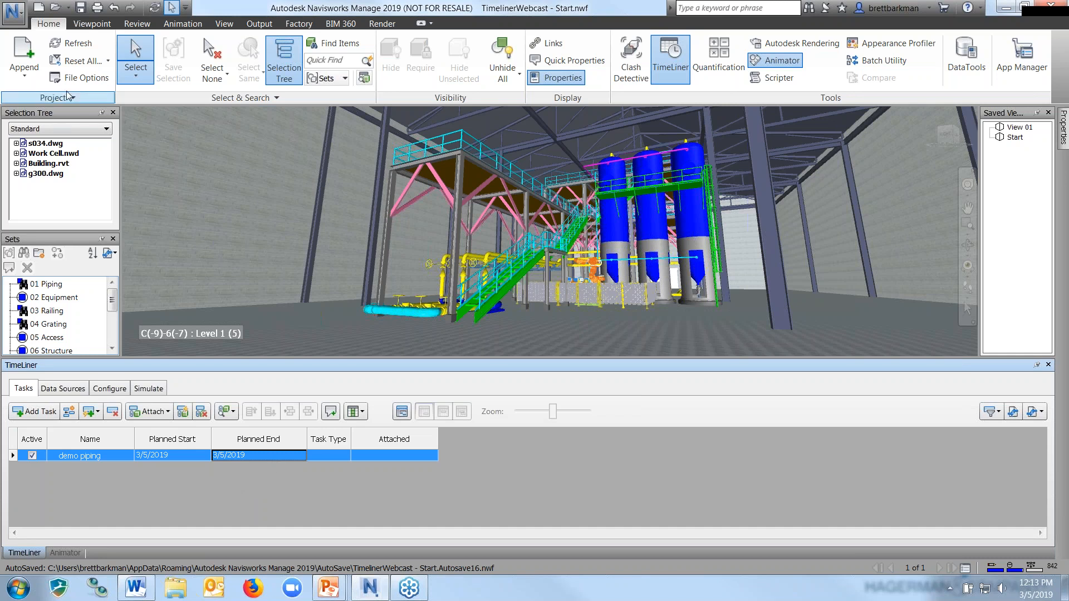
# Step: Open the TimeLiner options, switch Show Time on and off again, and accept the options with it off
pyautogui.click(14, 13)
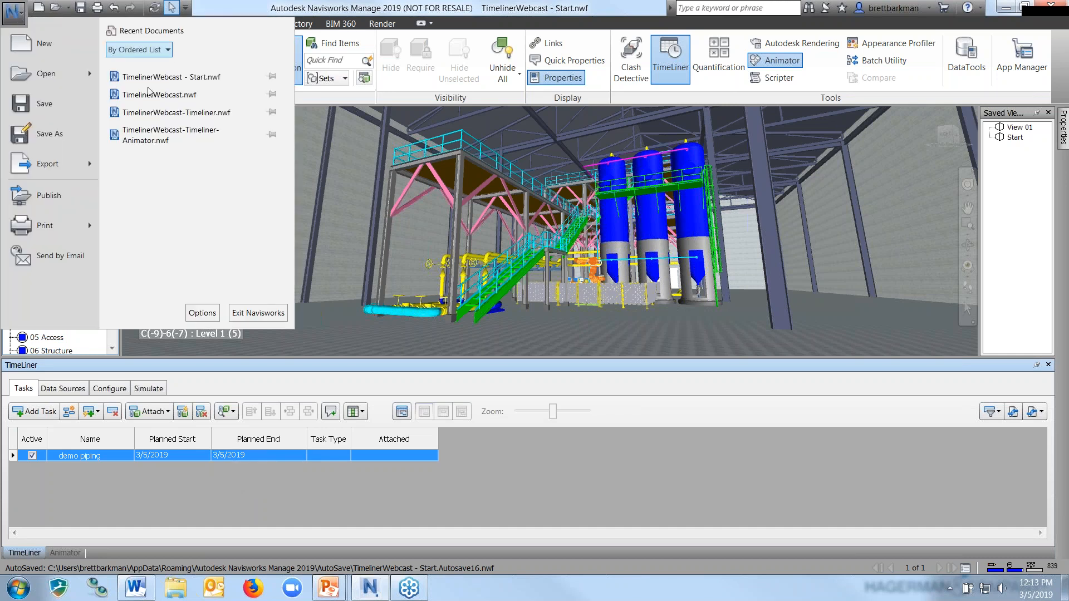
pyautogui.click(205, 315)
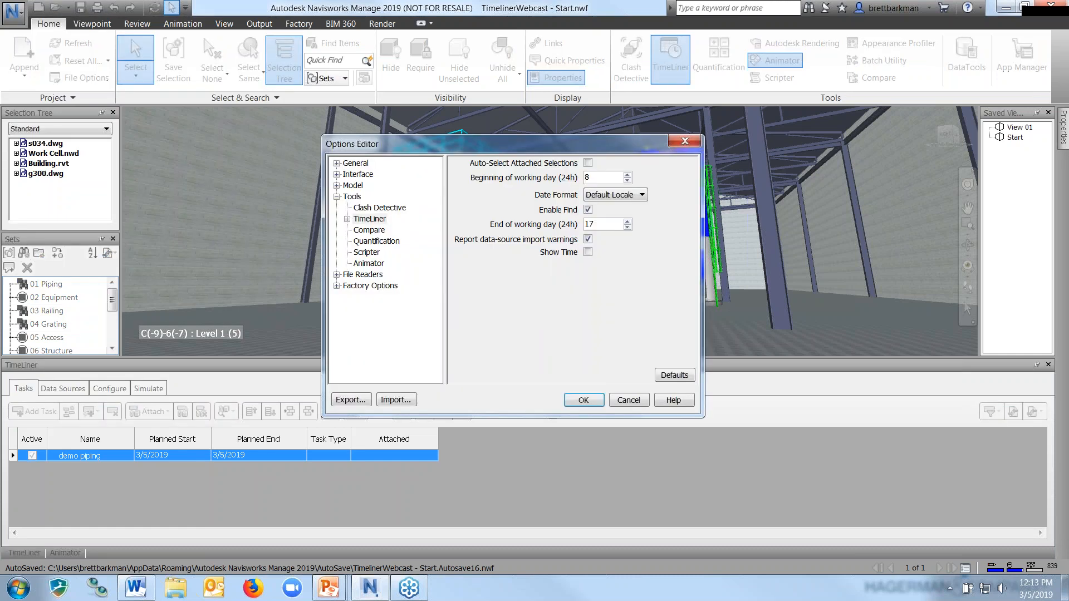
pyautogui.click(369, 220)
pyautogui.click(588, 252)
pyautogui.click(588, 252)
pyautogui.click(583, 401)
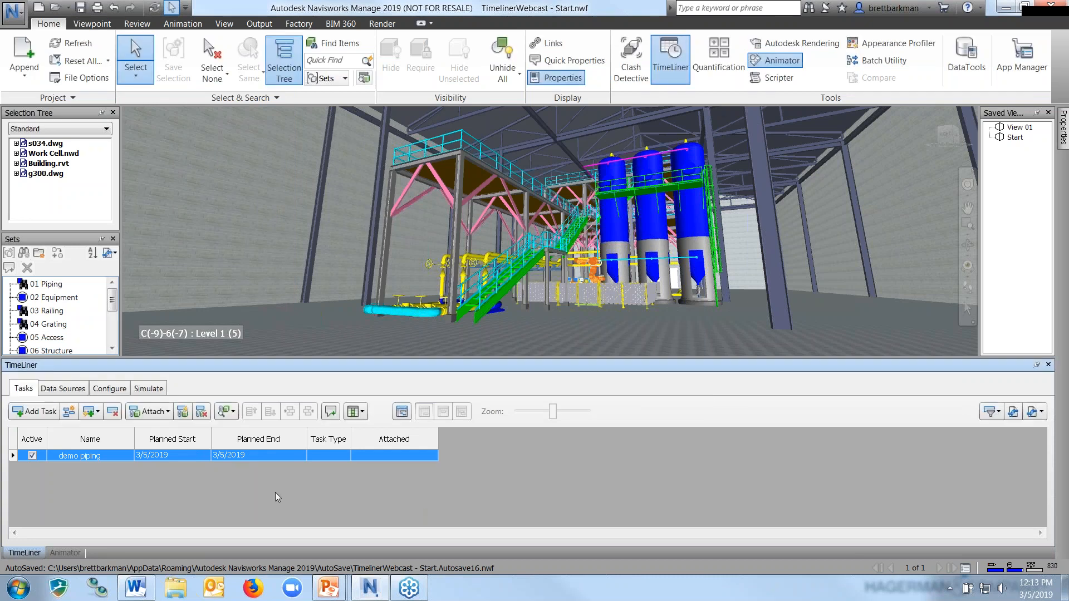
# Step: Clear the planned start and planned end dates of the demo piping task
pyautogui.click(185, 454)
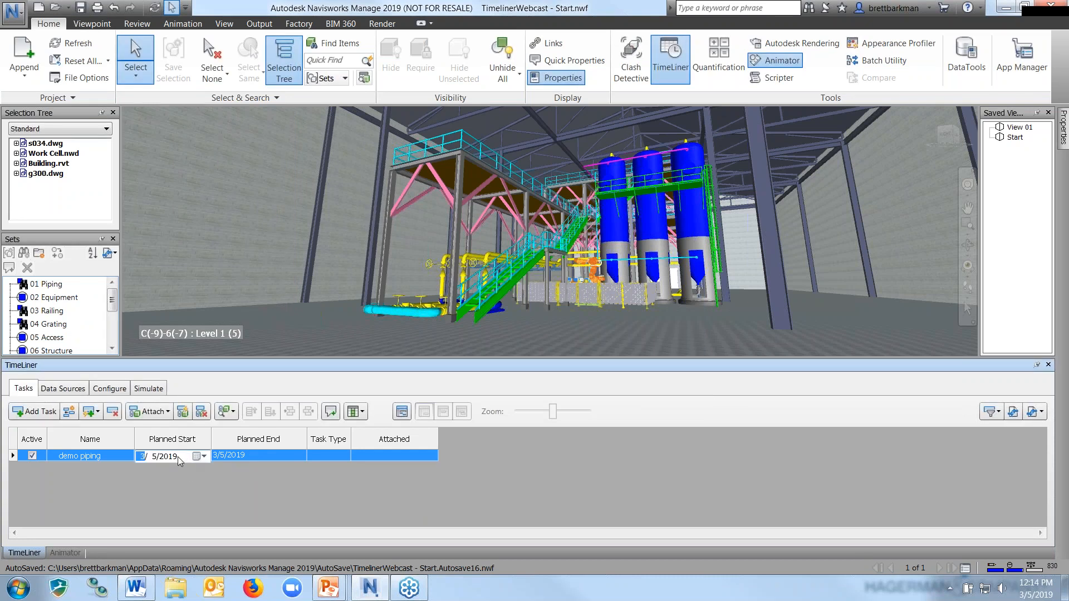
pyautogui.press('Delete')
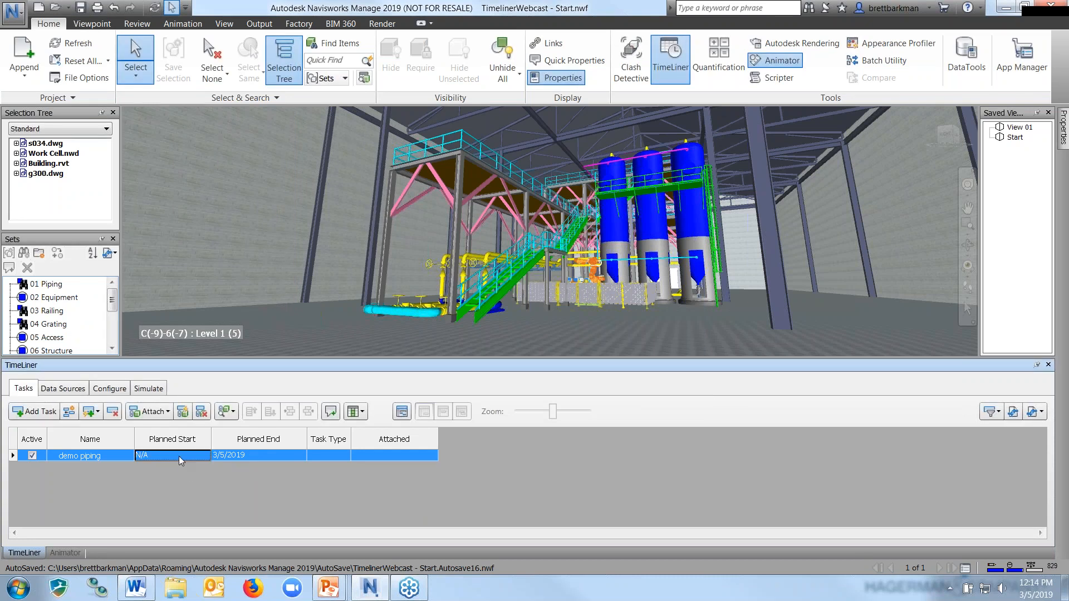
pyautogui.click(255, 456)
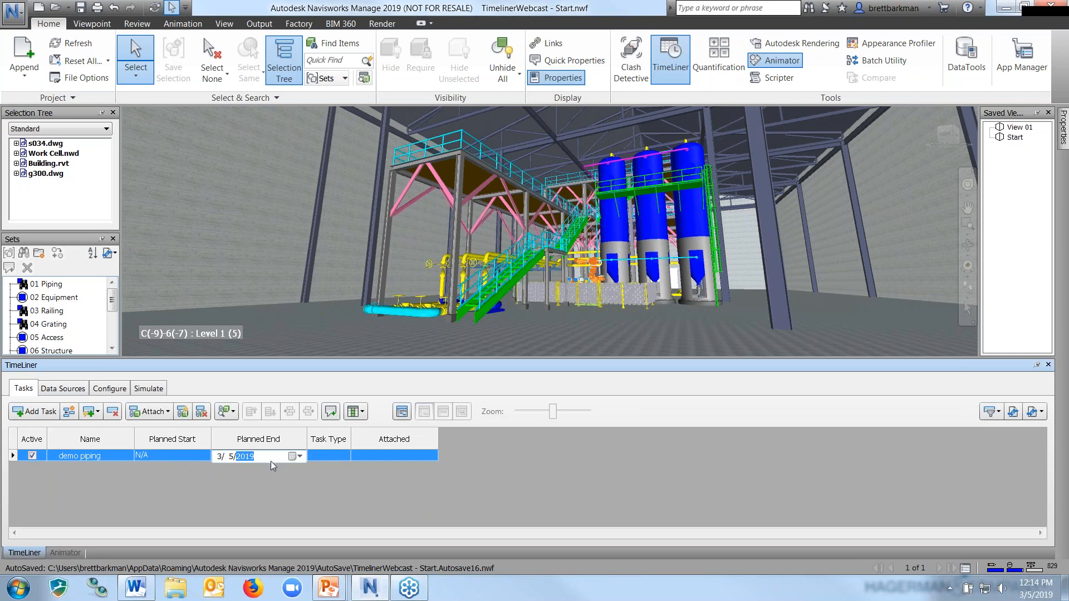
pyautogui.press('Delete')
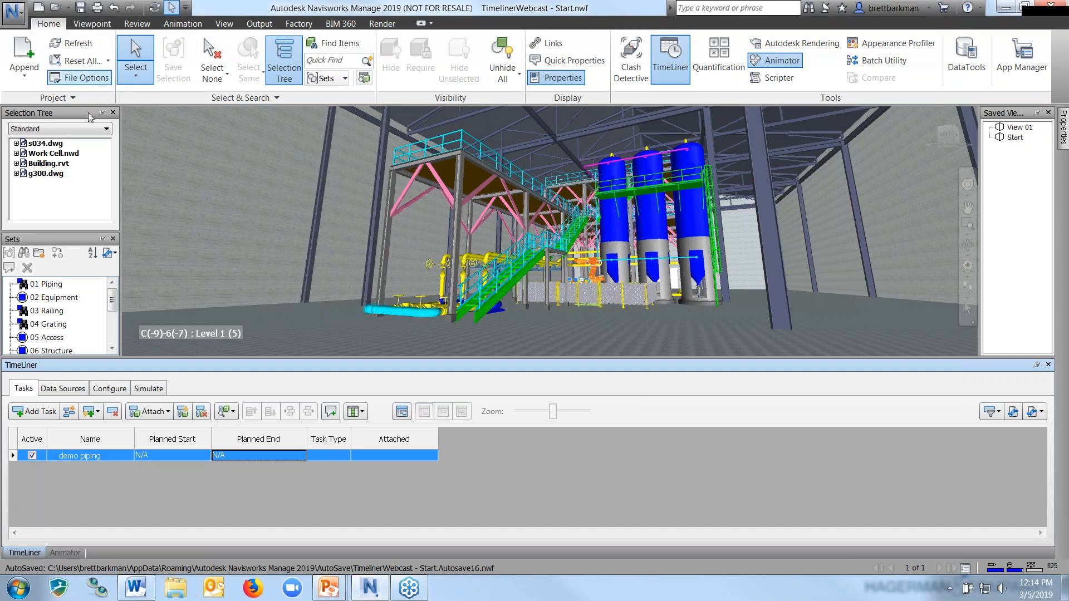
# Step: Open the TimeLiner options, turn on Show Time, and accept the change
pyautogui.click(14, 22)
pyautogui.click(14, 21)
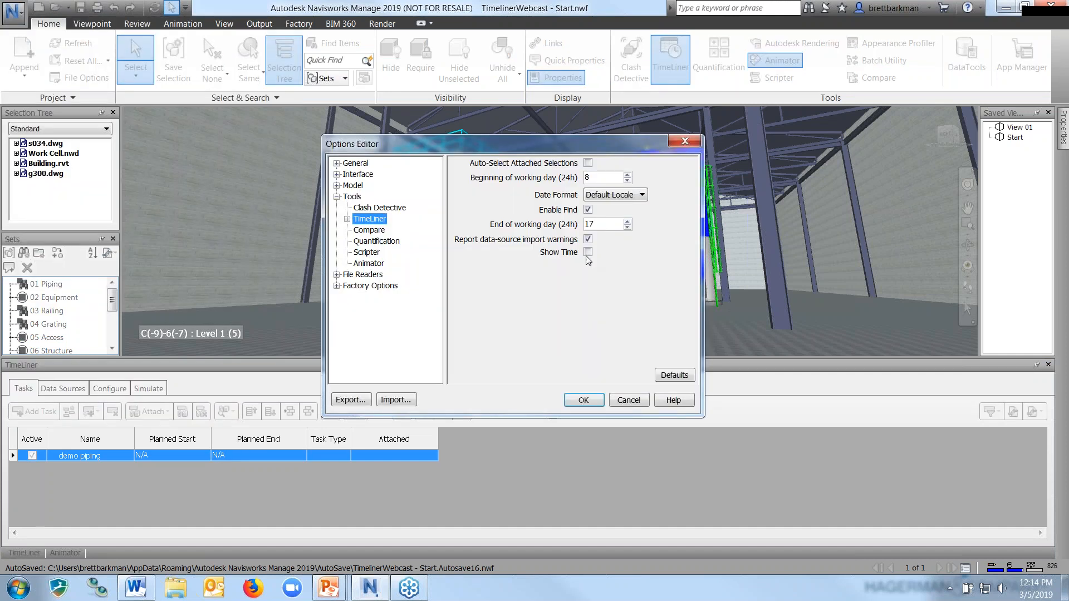
pyautogui.click(590, 255)
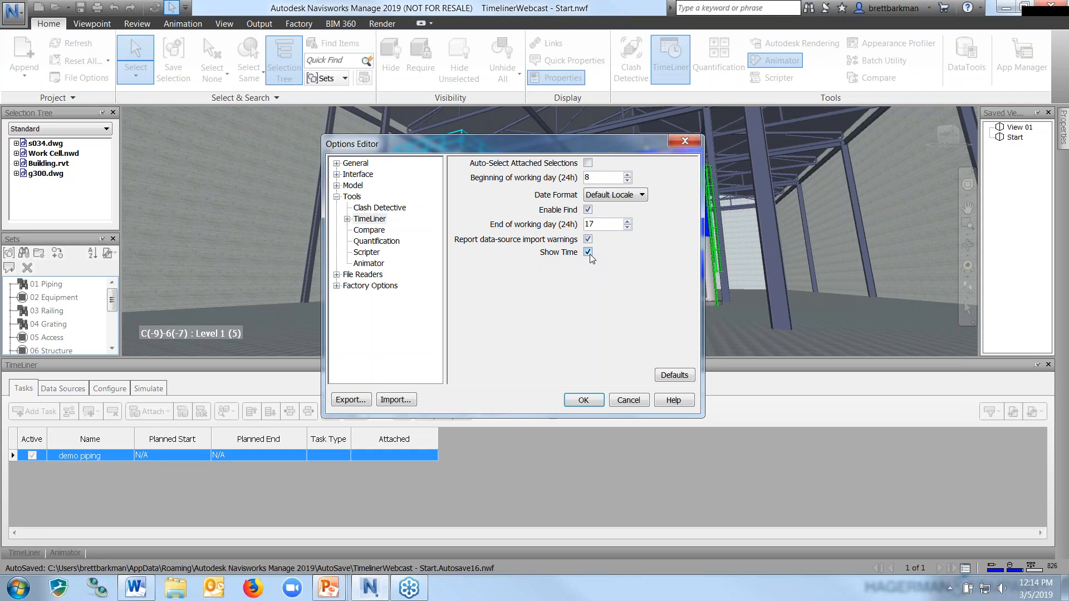
pyautogui.click(596, 401)
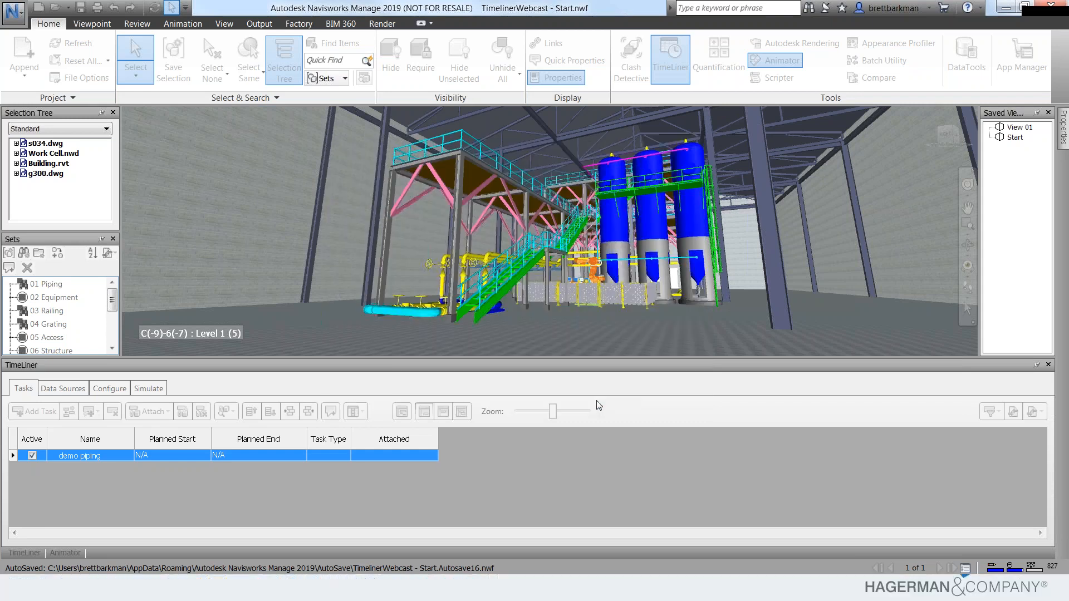
# Step: Set the demo piping task's planned start and end to 3/5/2019 12:14 PM and widen the Planned Start column
pyautogui.click(202, 459)
pyautogui.click(259, 456)
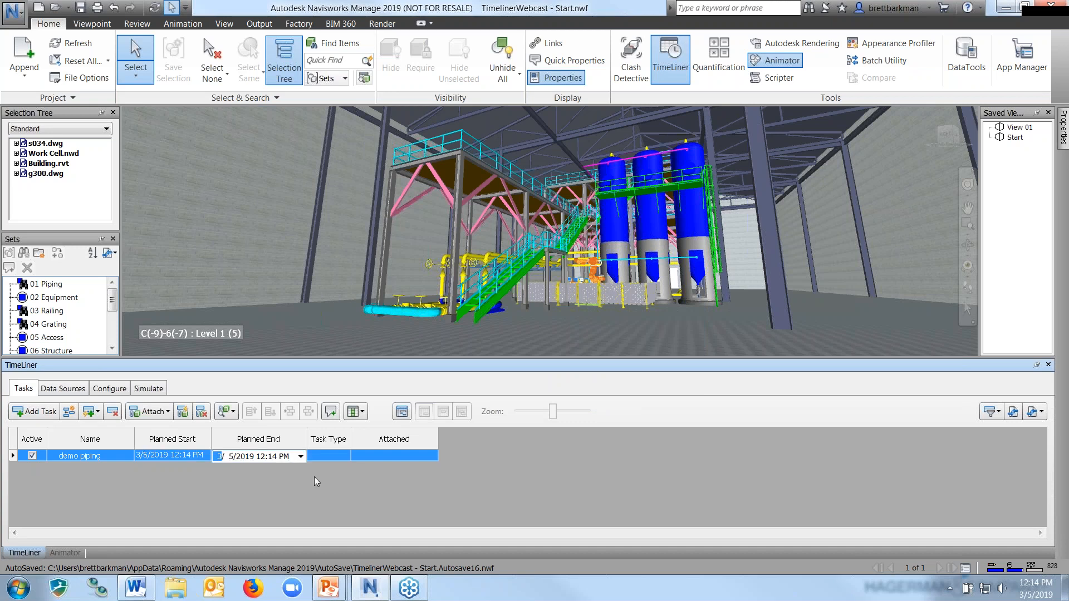
pyautogui.moveTo(210, 439); pyautogui.dragTo(224, 439)
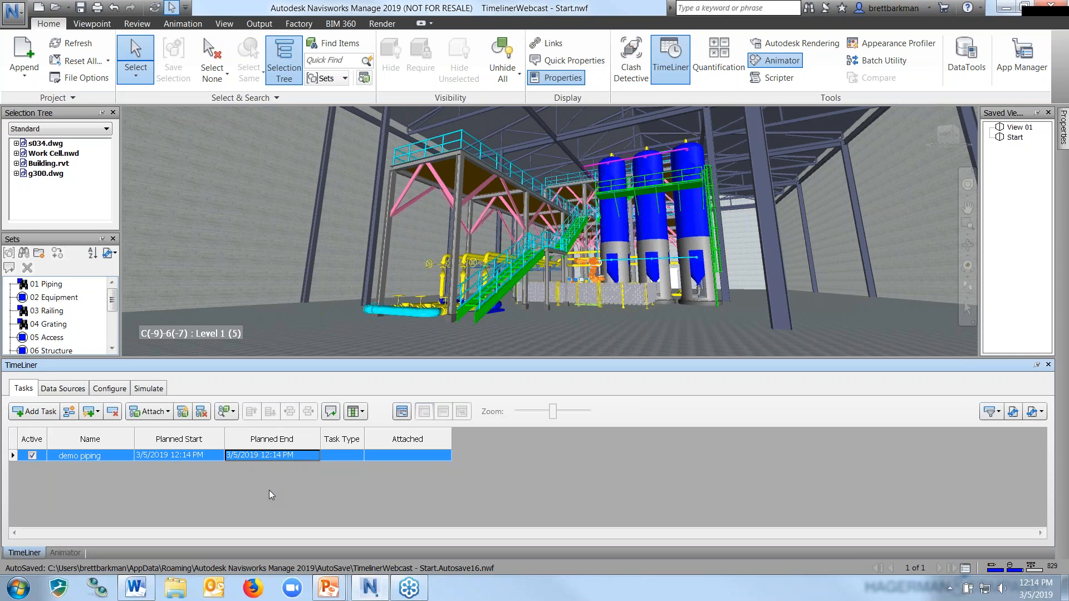
# Step: Remove the date and time values from the demo piping task's planned start and planned end
pyautogui.click(197, 457)
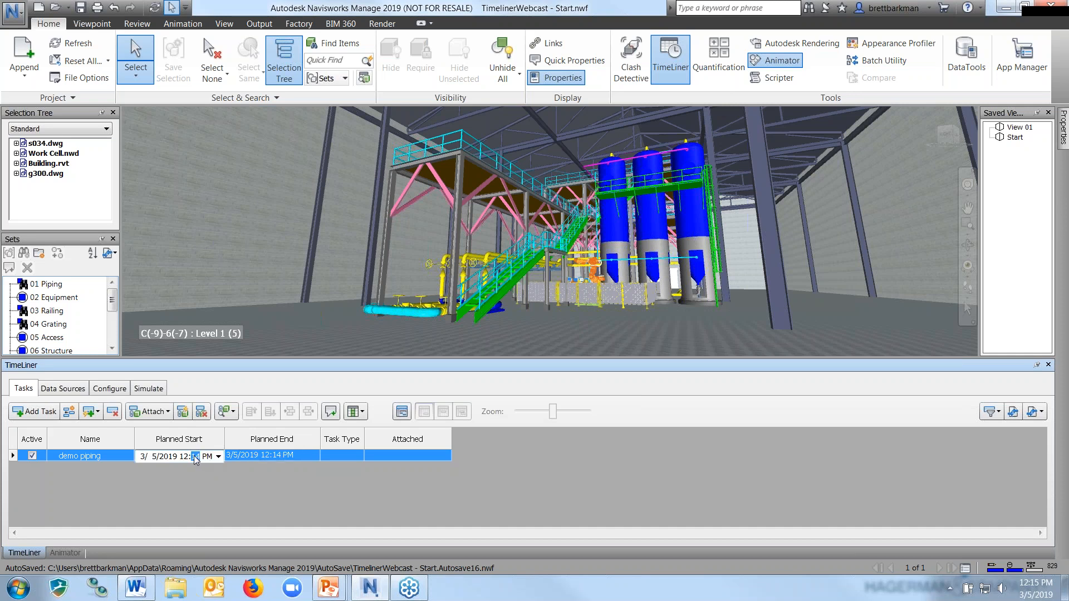
pyautogui.press('Delete')
pyautogui.click(292, 455)
pyautogui.press('Delete')
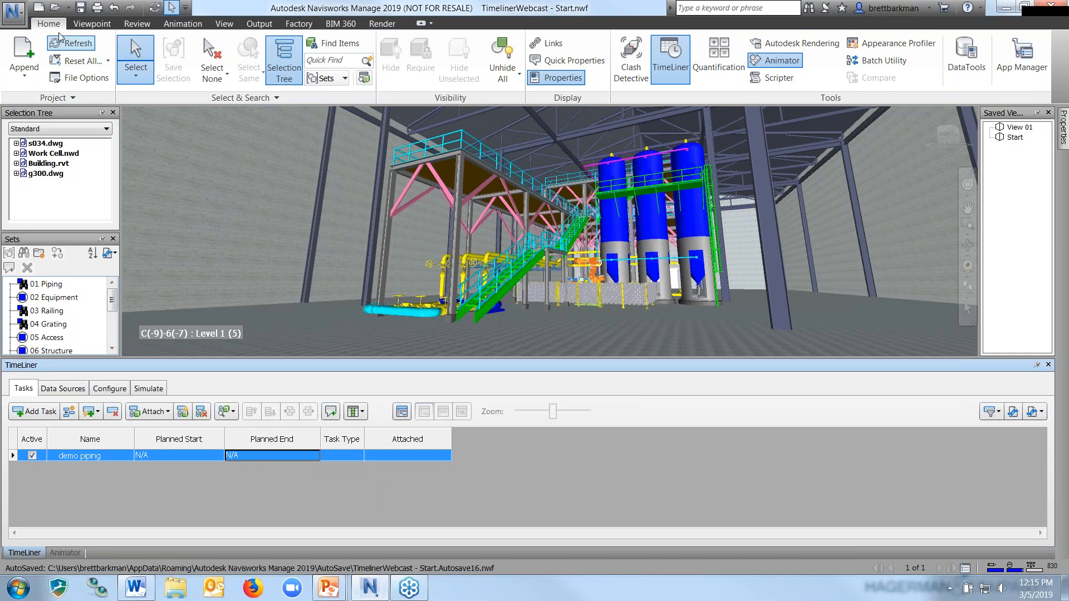
# Step: Turn off Show Time in the TimeLiner options and accept the change
pyautogui.click(15, 14)
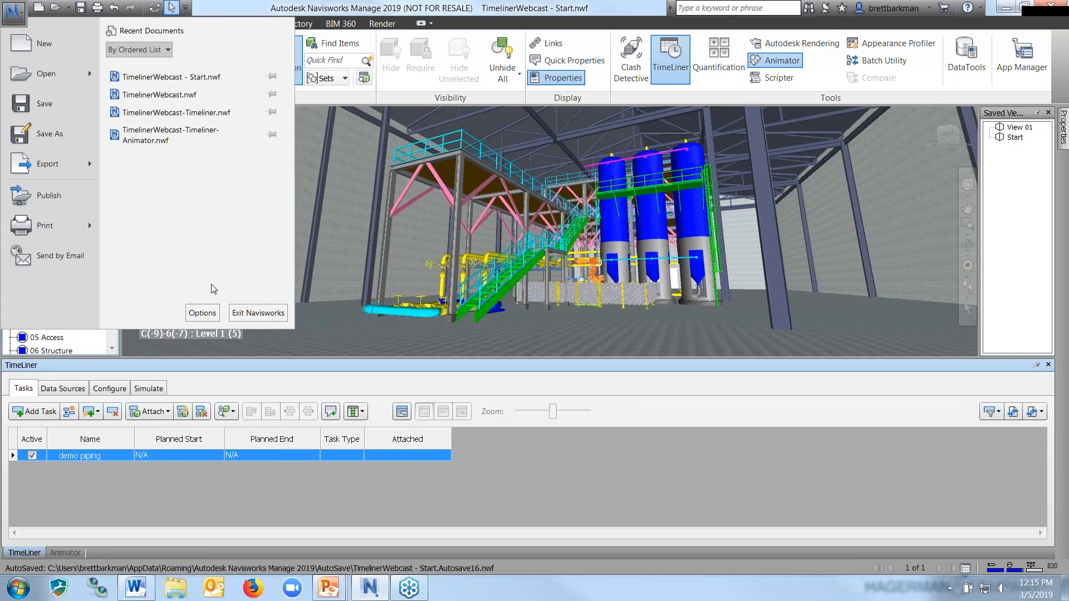
pyautogui.click(202, 312)
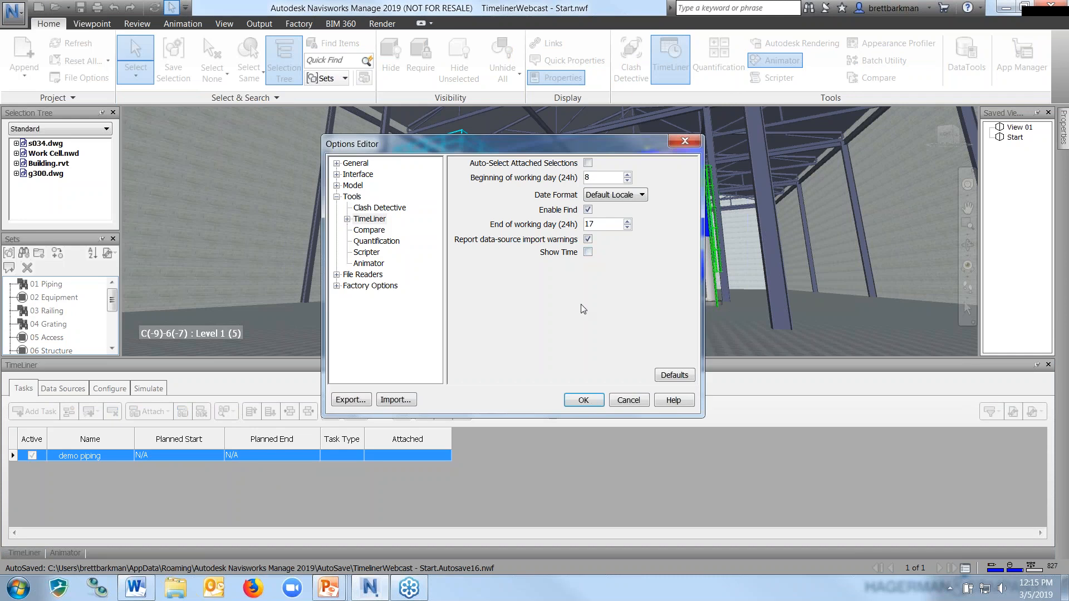
pyautogui.click(596, 401)
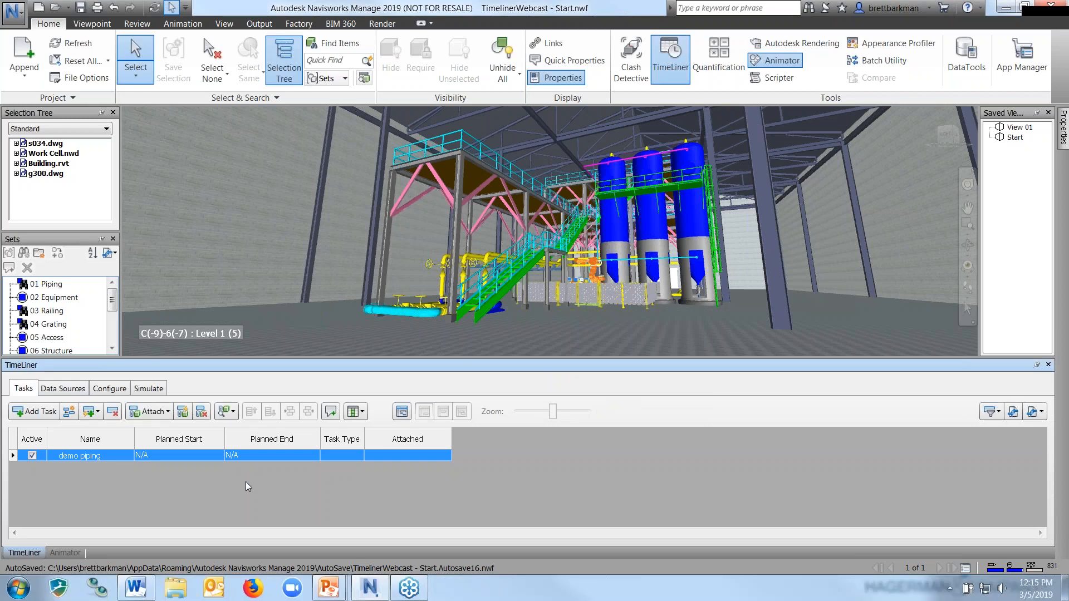
# Step: Set the demo piping task's planned start and end to 3/5/2019 and its task type to Demolish
pyautogui.click(211, 453)
pyautogui.click(293, 459)
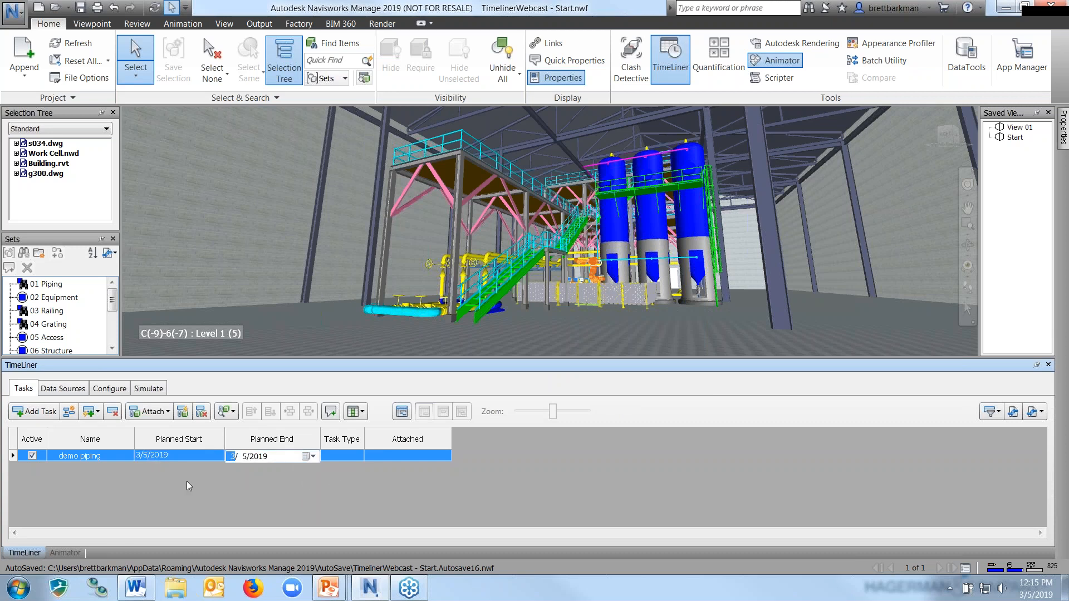
pyautogui.click(356, 455)
pyautogui.click(351, 458)
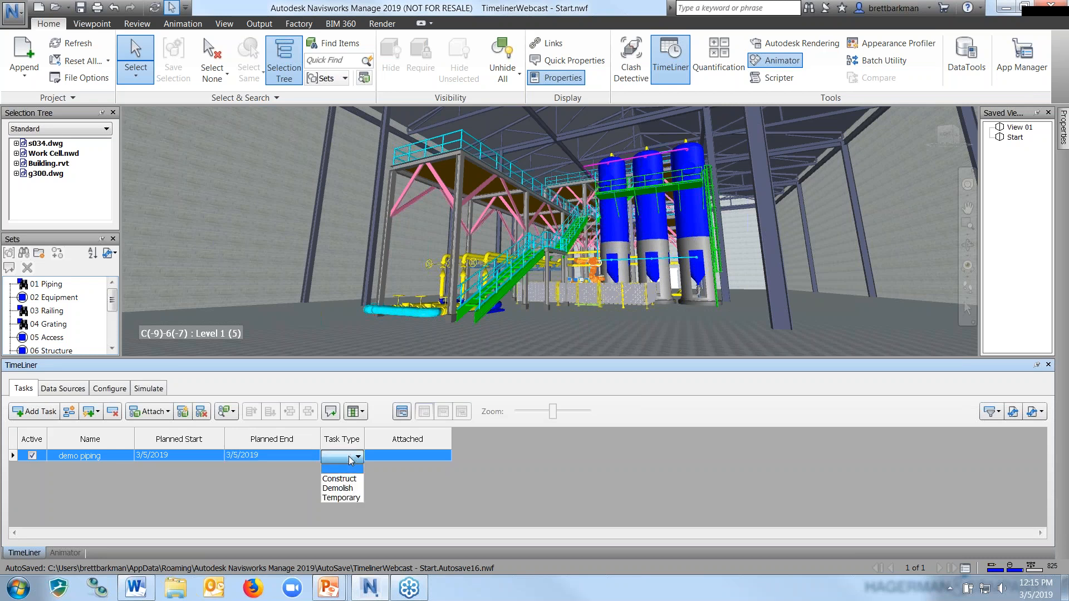
pyautogui.click(336, 488)
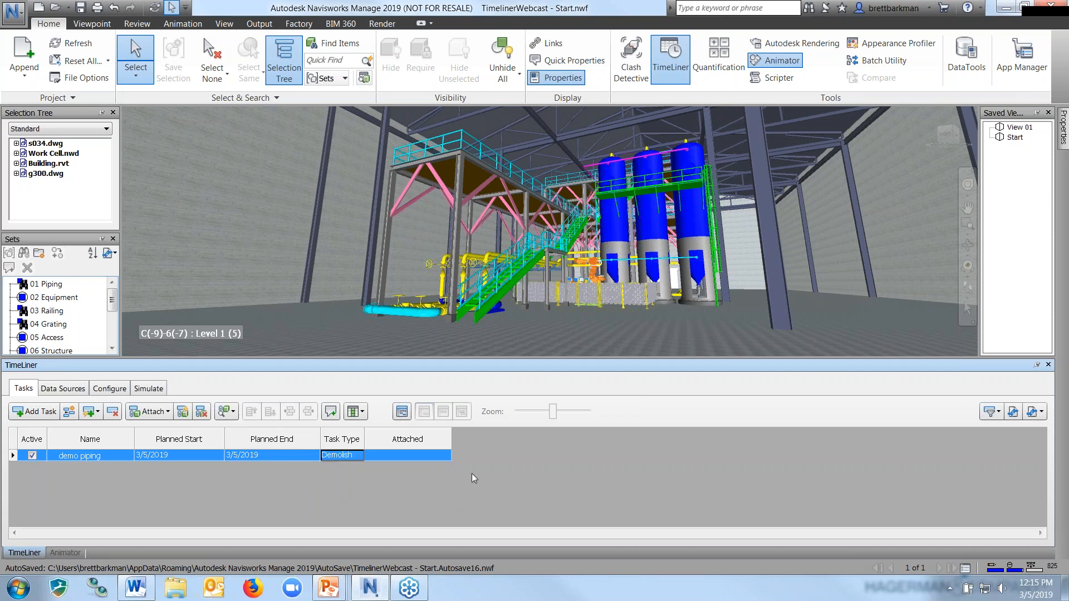
# Step: Attach the 01 Piping set to the demo piping task
pyautogui.rightClick(398, 459)
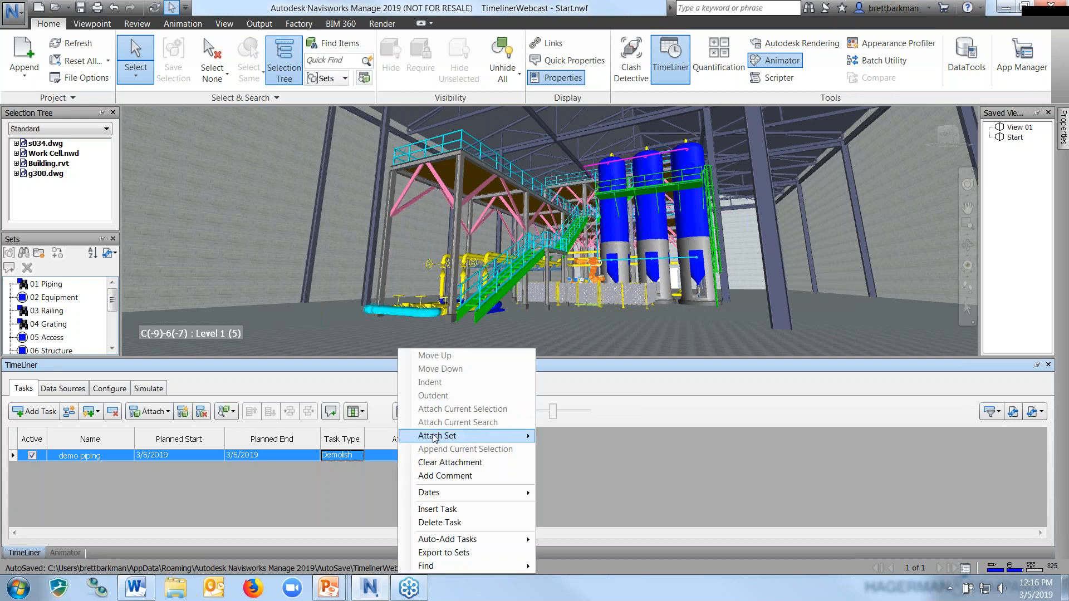
pyautogui.moveTo(436, 438)
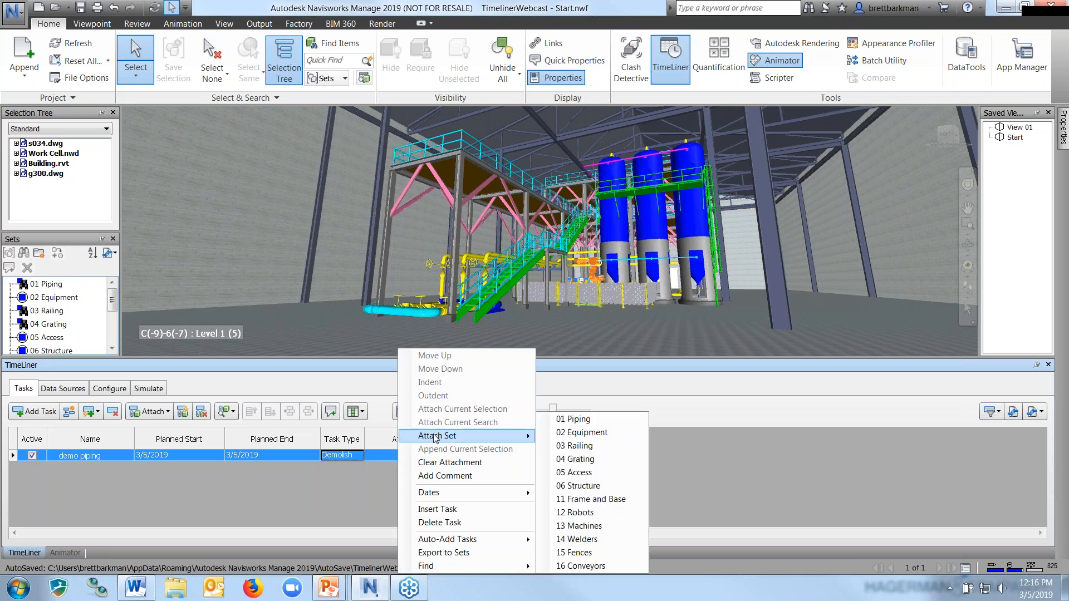
pyautogui.click(579, 420)
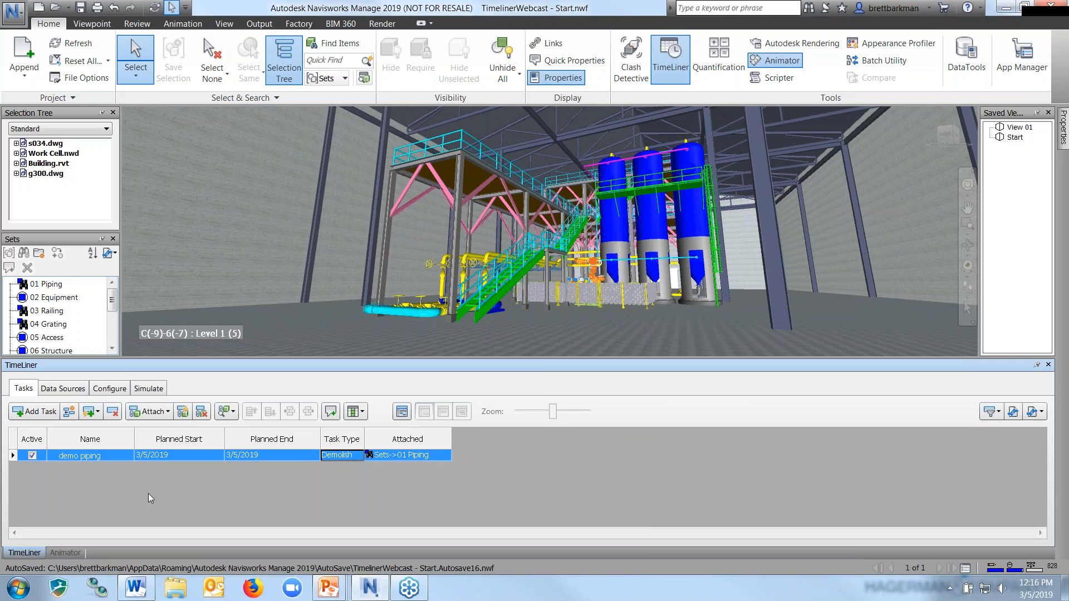
# Step: Add five new tasks below the demo piping task
pyautogui.click(33, 412)
pyautogui.click(32, 411)
pyautogui.click(32, 412)
pyautogui.click(32, 411)
pyautogui.click(33, 412)
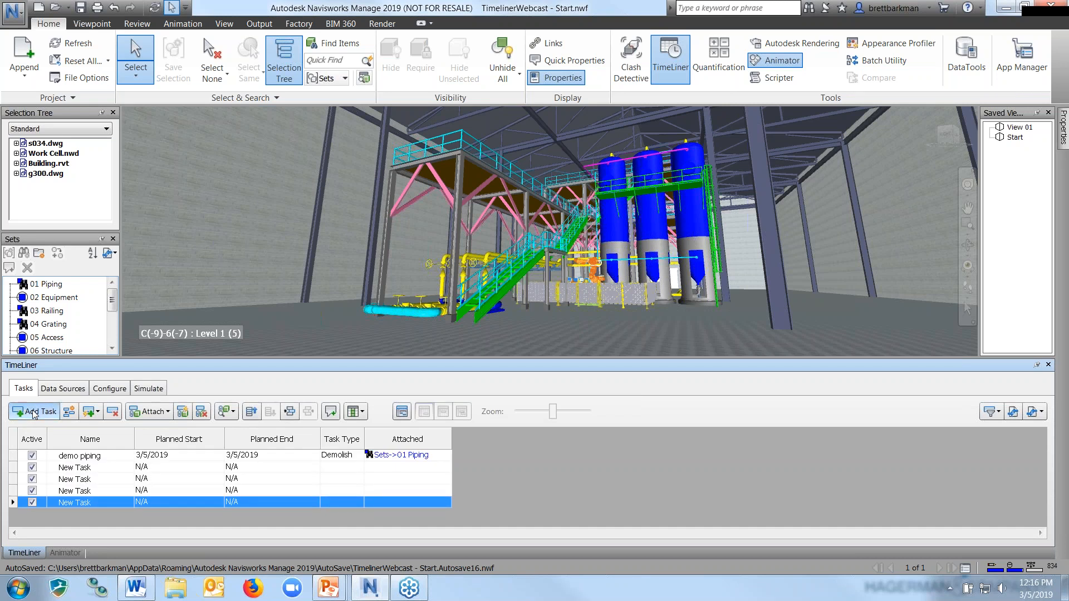
# Step: Name the first three new tasks "demo equipment", "demo railing" and "demo grating"
pyautogui.click(98, 471)
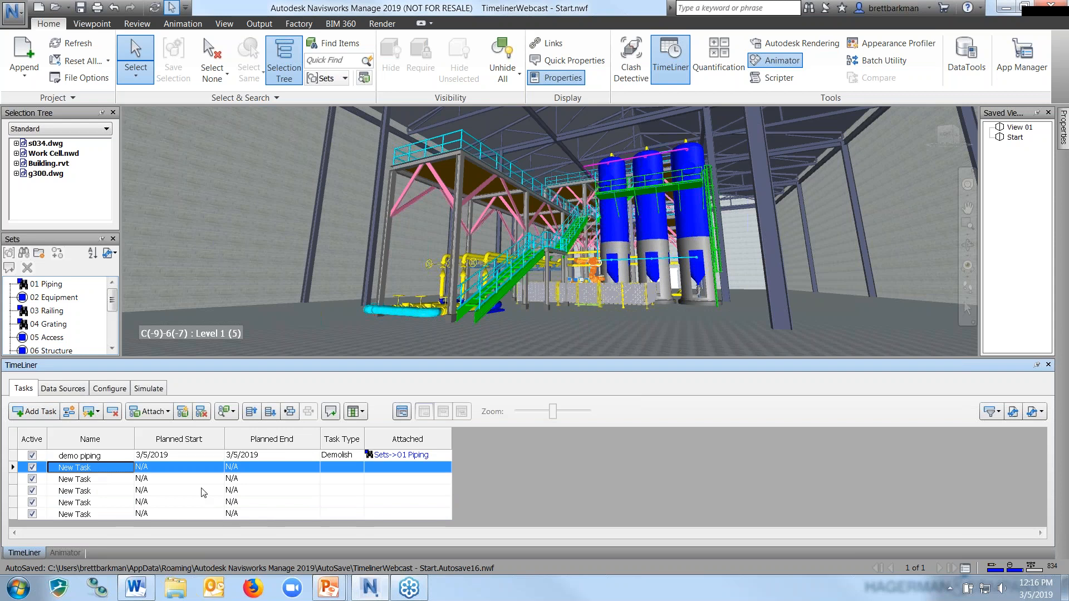
pyautogui.write('demo')
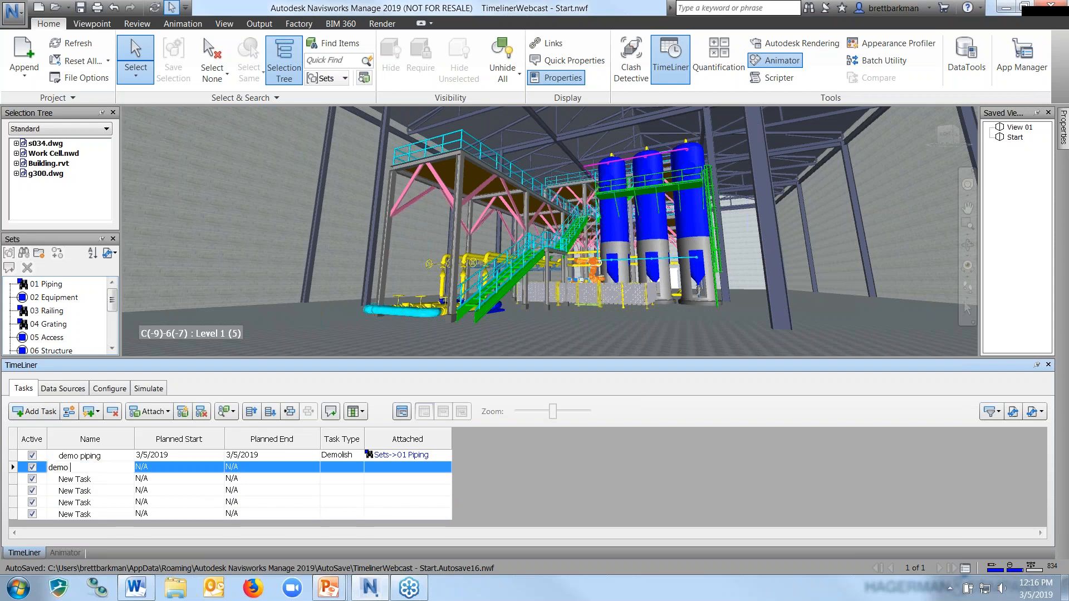
pyautogui.write(' equipment')
pyautogui.press('Return')
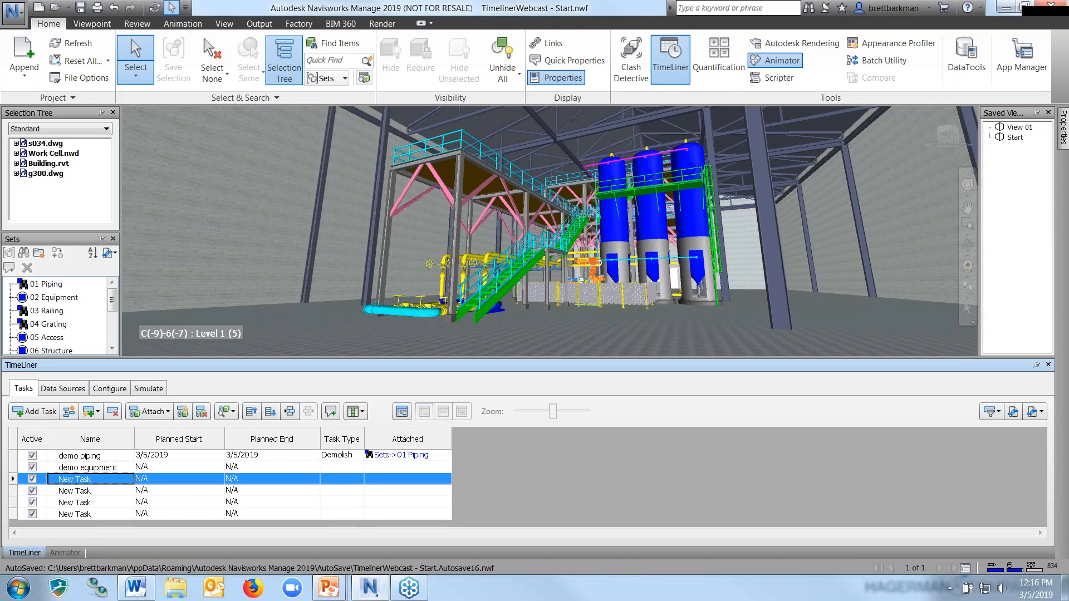
pyautogui.write('demo')
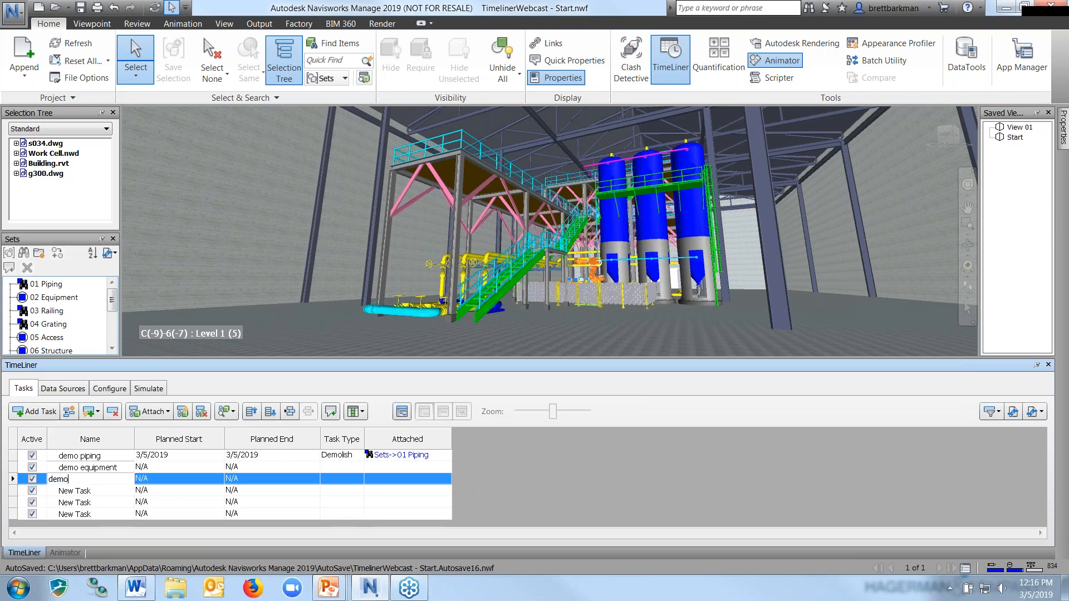
pyautogui.write(' railing')
pyautogui.press('Return')
pyautogui.write('demo')
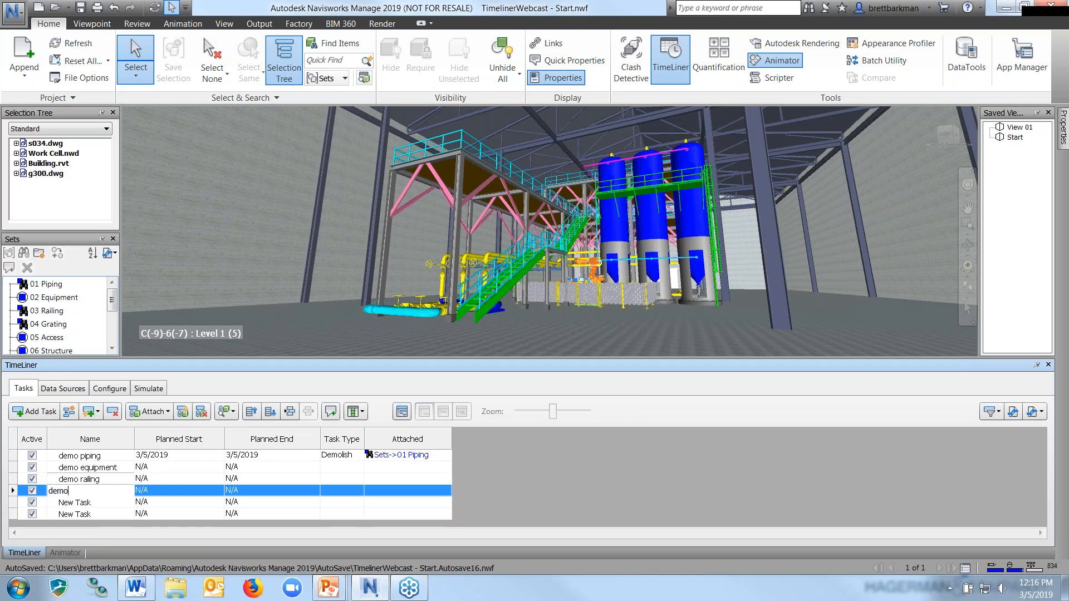
pyautogui.write(' grating')
pyautogui.press('Return')
# Step: Name the last two new tasks "demo access" and "demo structure", and delete the extra New Task row below them
pyautogui.write('demo acc')
pyautogui.press('BackSpace')
pyautogui.press('BackSpace')
pyautogui.write('cc')
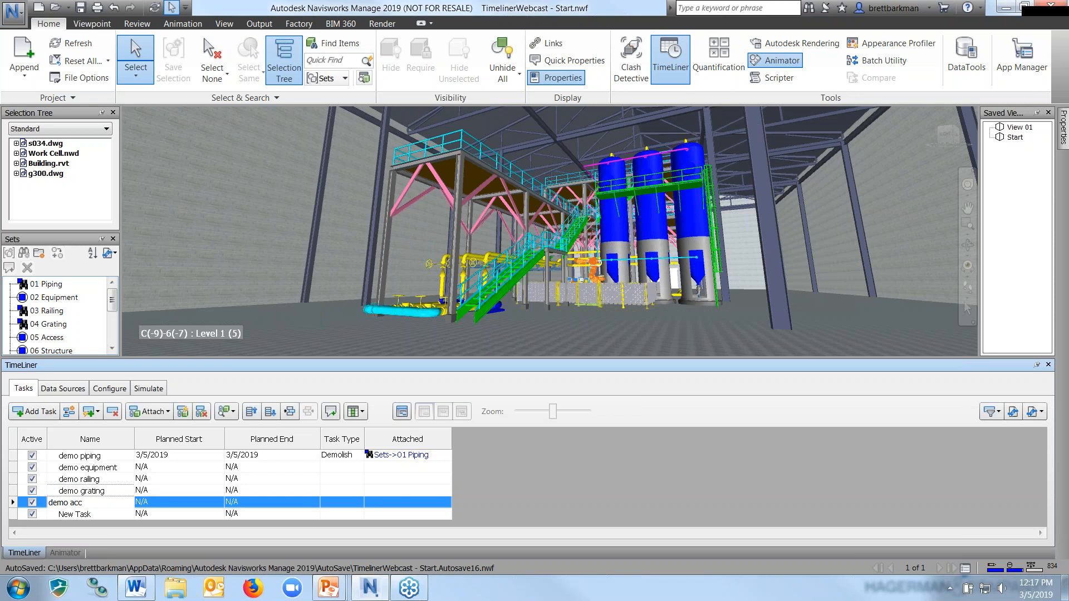
pyautogui.write('eess')
pyautogui.press('Return')
pyautogui.write('demo structure')
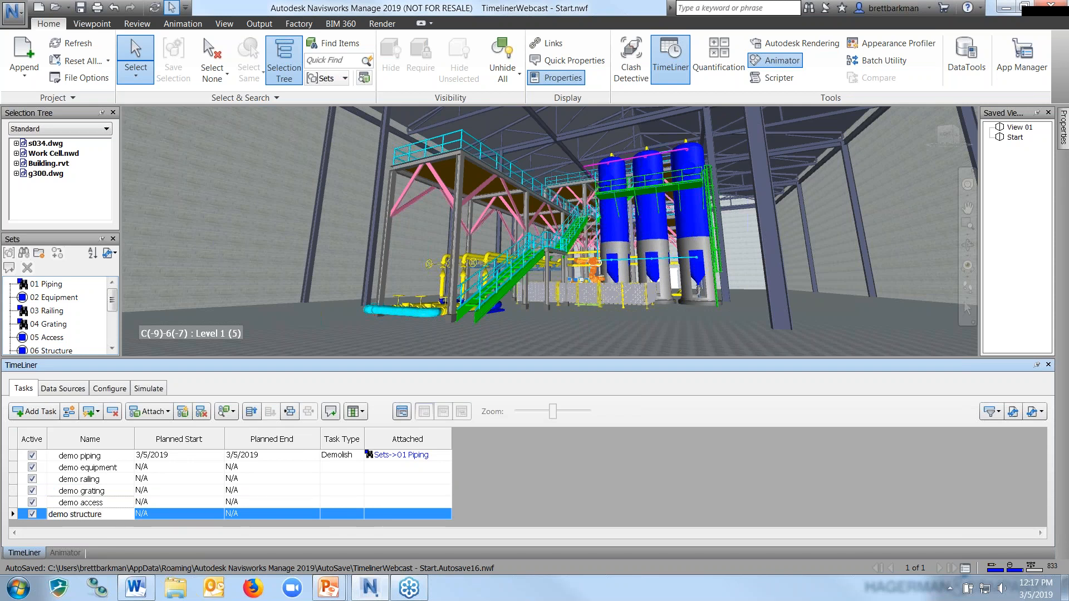
pyautogui.press('Return')
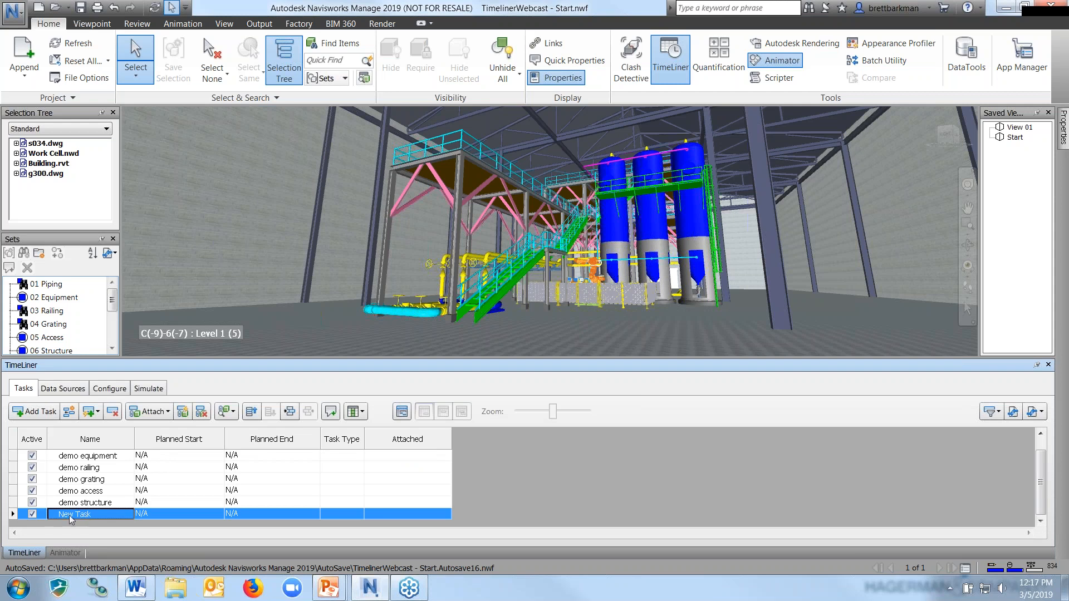
pyautogui.click(112, 413)
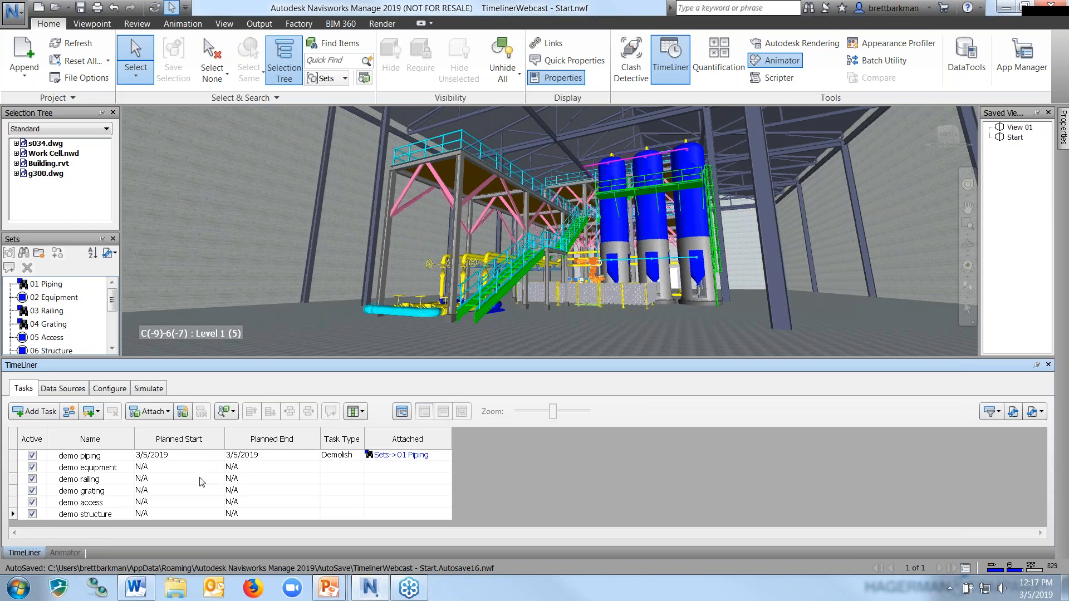
# Step: Set both the planned start and the planned end of the demo equipment task to 3/6/2019
pyautogui.click(220, 470)
pyautogui.click(217, 468)
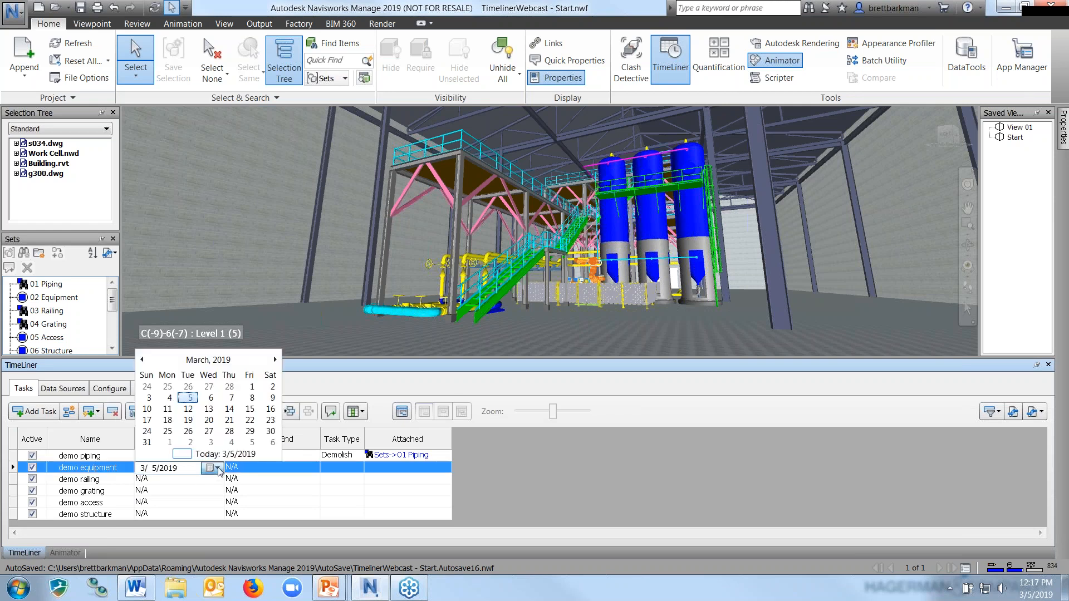
pyautogui.click(208, 400)
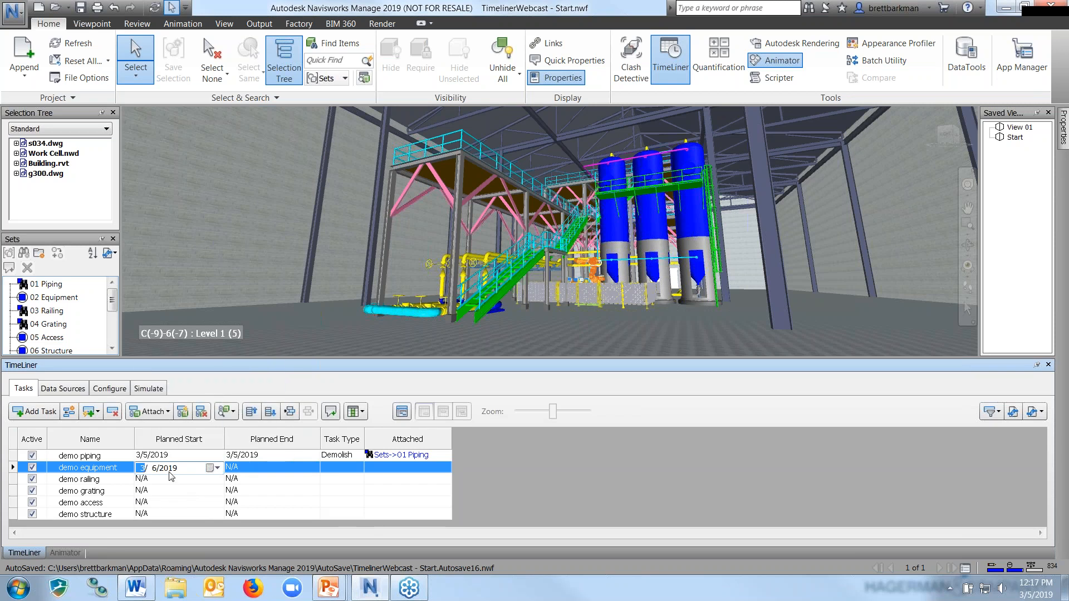
pyautogui.click(278, 472)
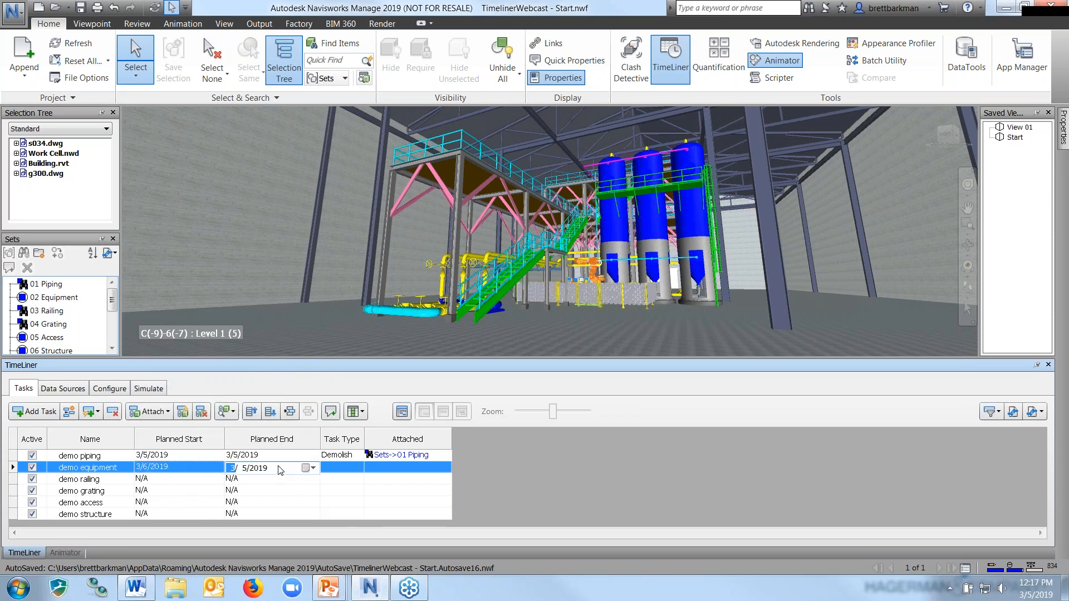
pyautogui.click(309, 468)
pyautogui.click(297, 401)
# Step: Set both the planned start and the planned end of the demo railing task to 3/7/2019
pyautogui.click(220, 482)
pyautogui.click(220, 482)
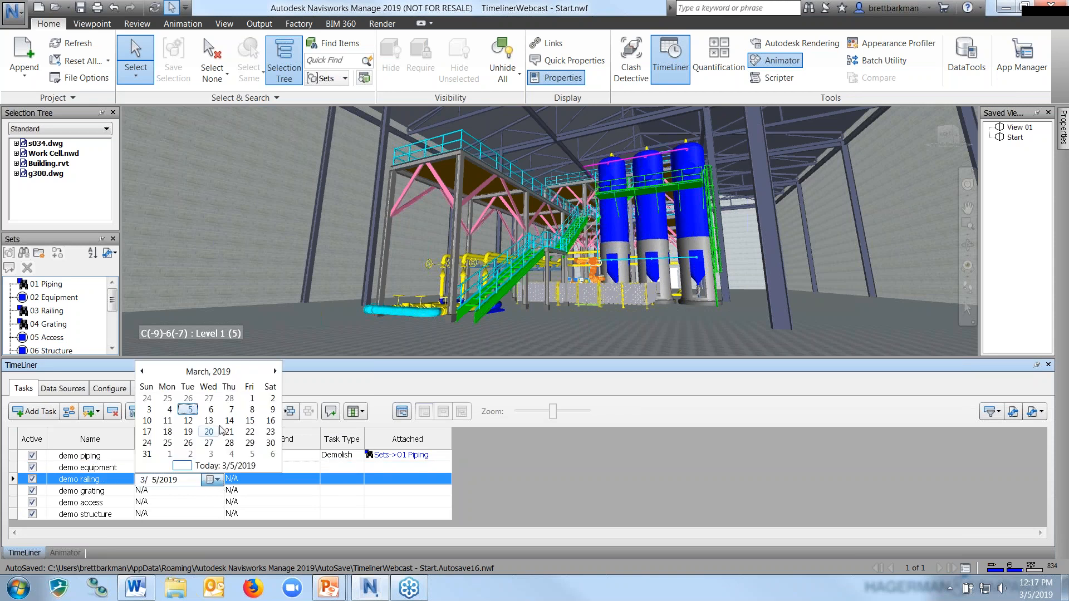
pyautogui.click(225, 401)
pyautogui.click(294, 482)
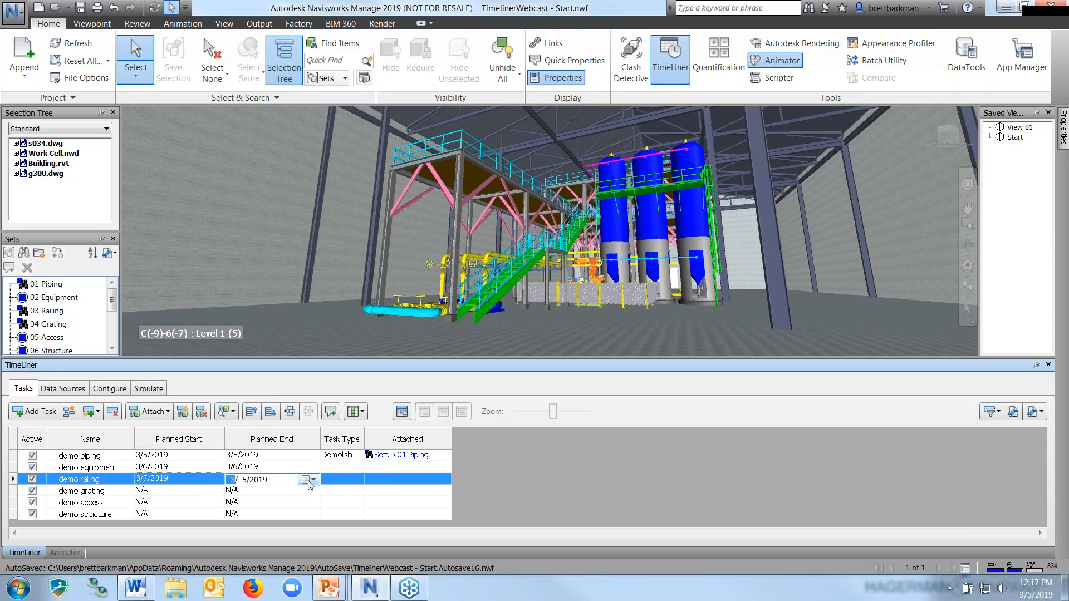
pyautogui.click(311, 480)
pyautogui.click(321, 411)
# Step: Set both the planned start and the planned end of the demo grating task to 3/8/2019
pyautogui.click(220, 492)
pyautogui.click(219, 491)
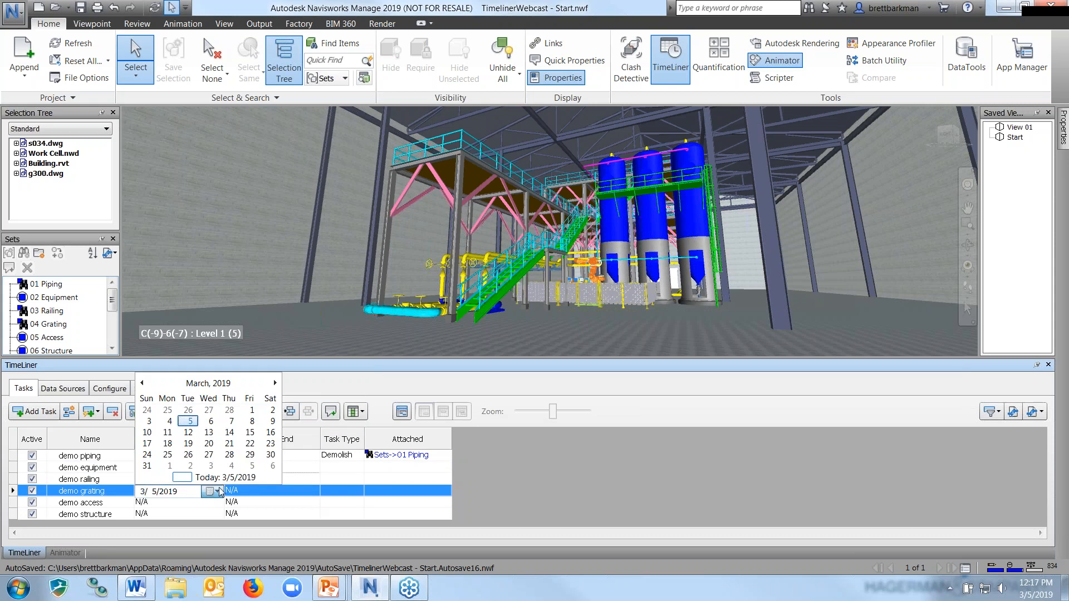
pyautogui.click(252, 421)
pyautogui.click(304, 492)
pyautogui.click(304, 492)
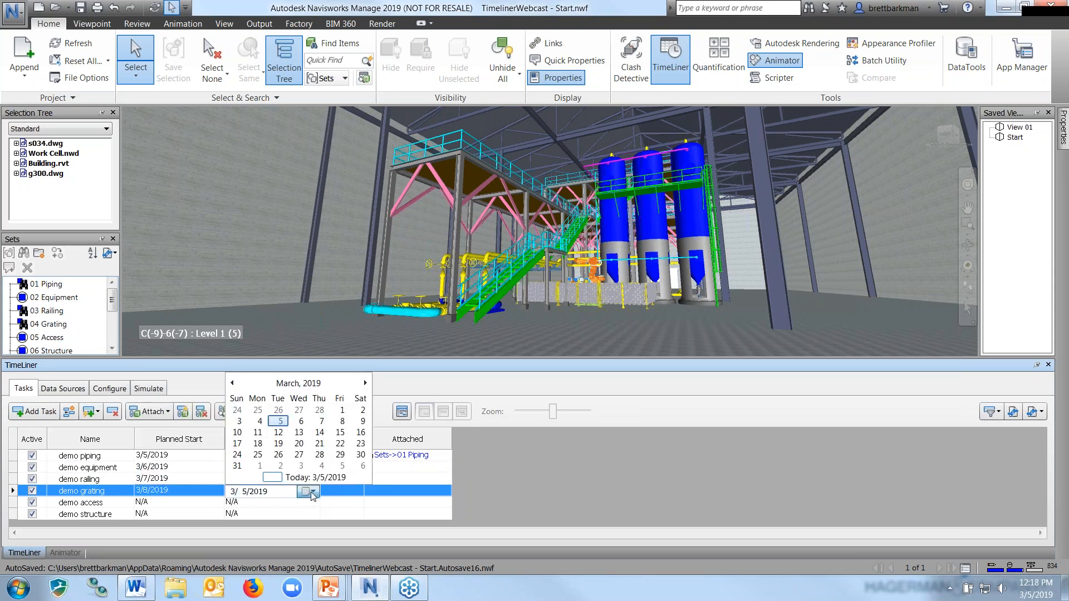
pyautogui.click(343, 422)
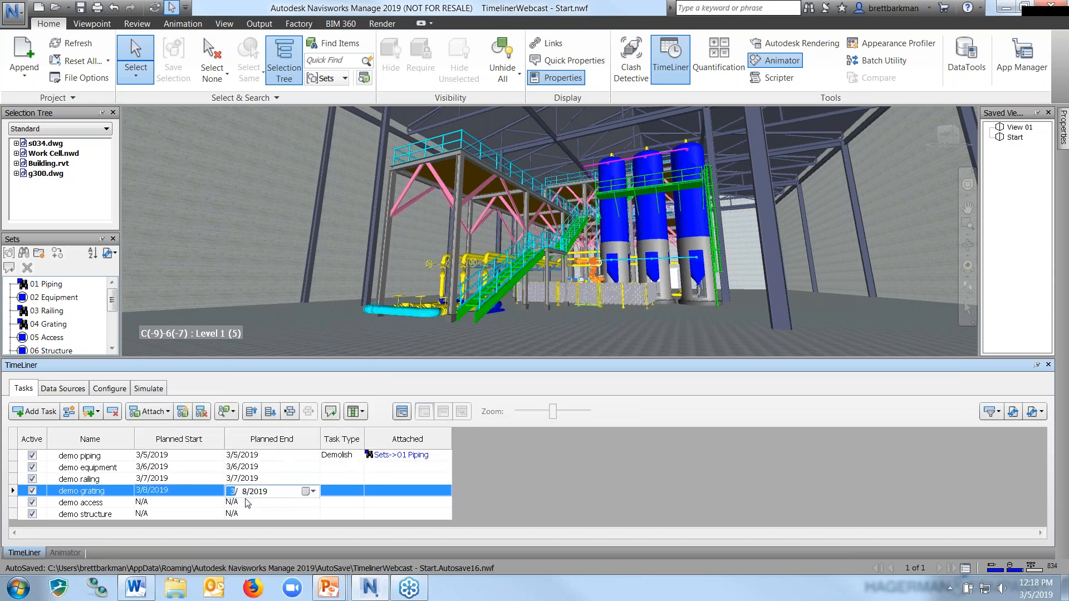
# Step: Set both the planned start and the planned end of the demo access task to 3/11/2019
pyautogui.click(215, 507)
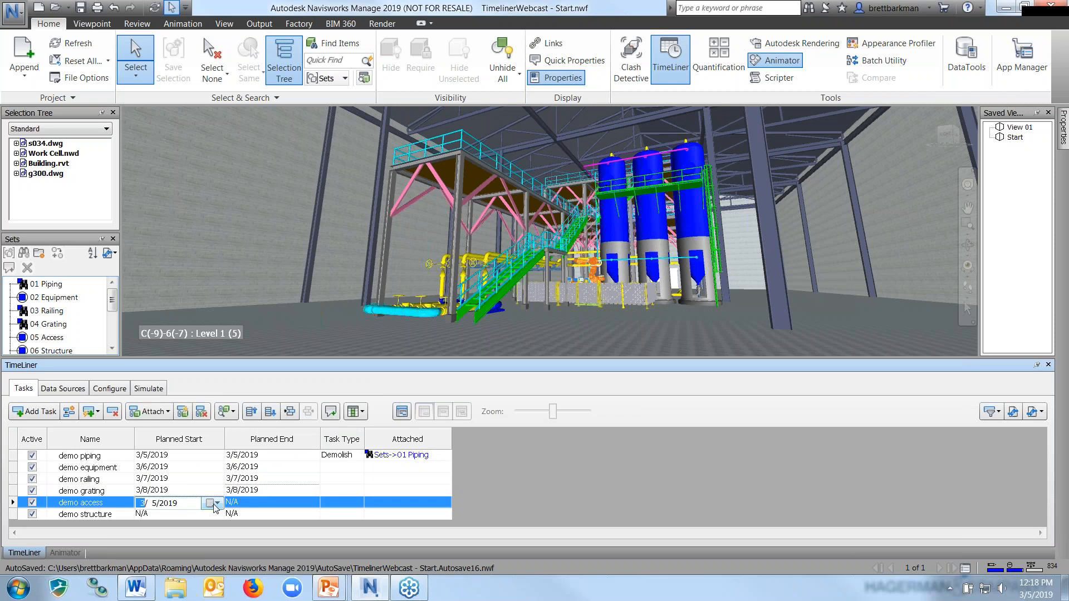
pyautogui.click(216, 507)
pyautogui.click(167, 444)
pyautogui.click(274, 504)
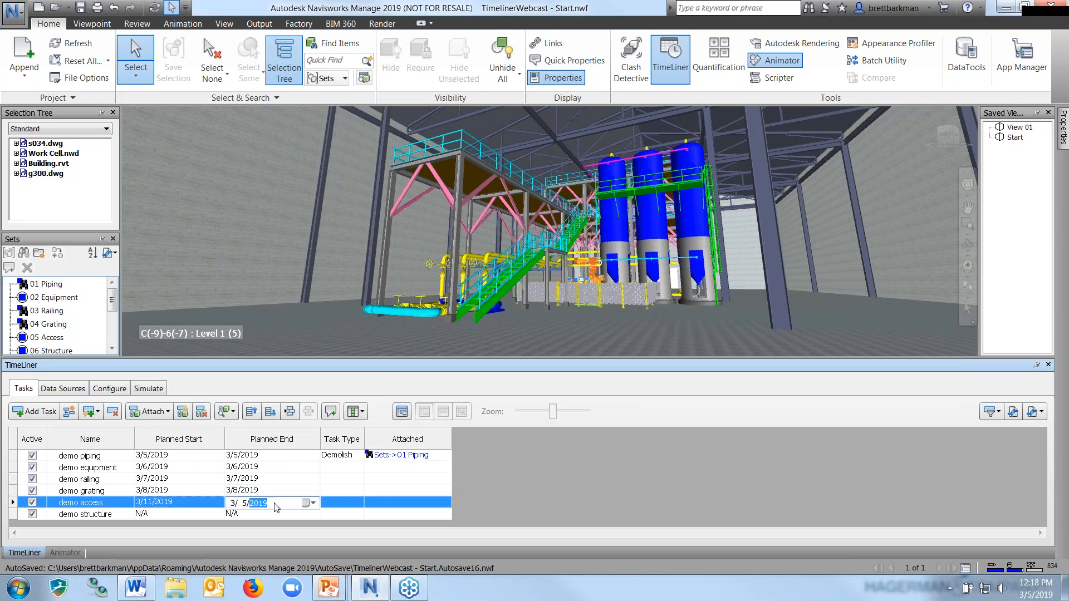
pyautogui.click(310, 504)
pyautogui.click(257, 444)
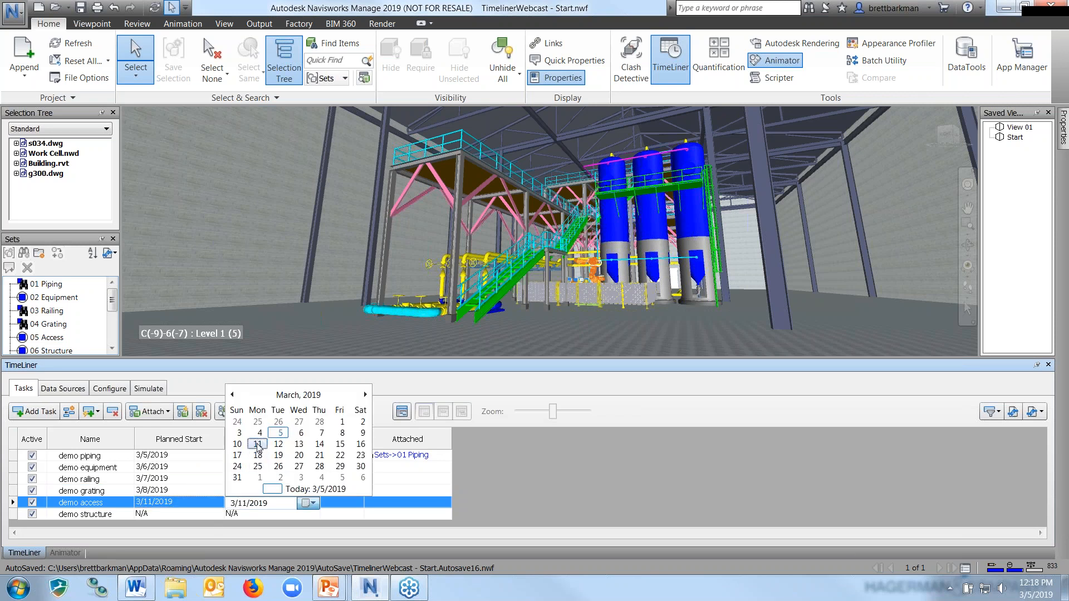
# Step: Set both the planned start and the planned end of the demo structure task to 3/12/2019
pyautogui.click(211, 514)
pyautogui.click(218, 514)
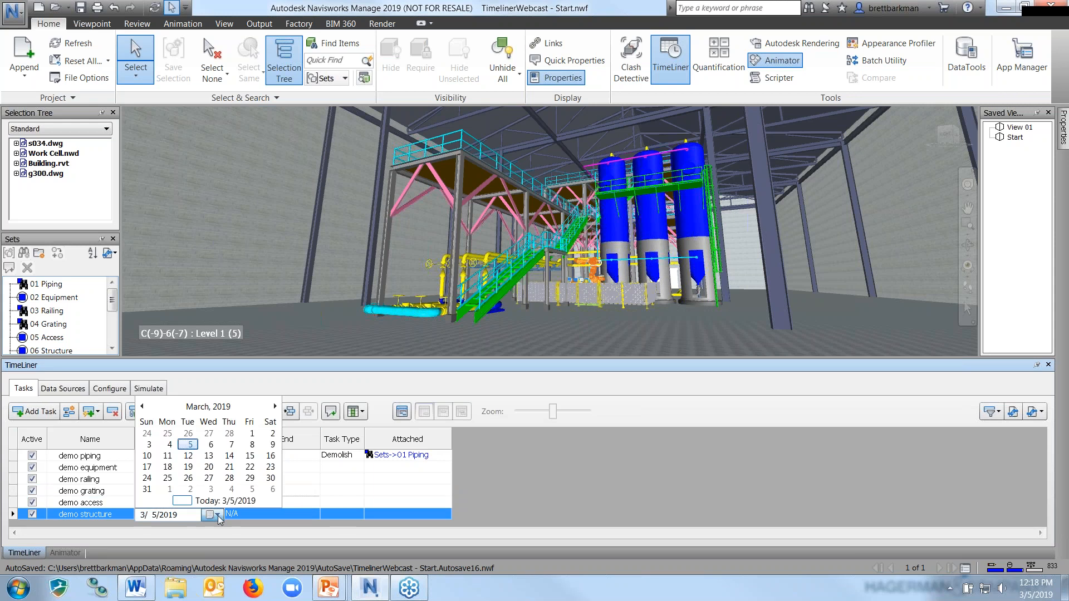
pyautogui.click(189, 455)
pyautogui.click(265, 515)
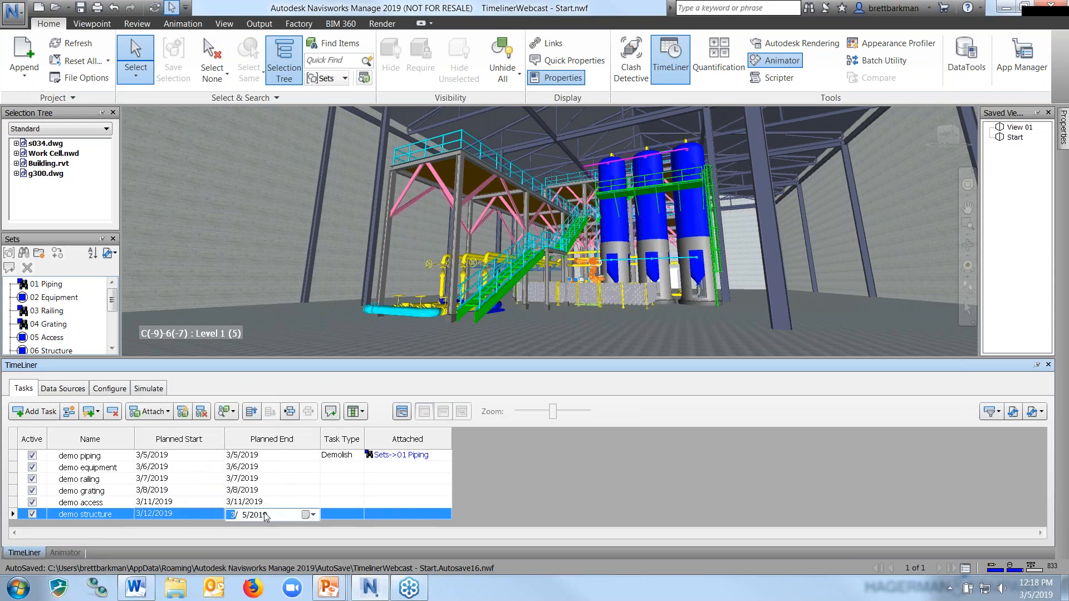
pyautogui.click(309, 515)
pyautogui.click(279, 456)
pyautogui.click(526, 480)
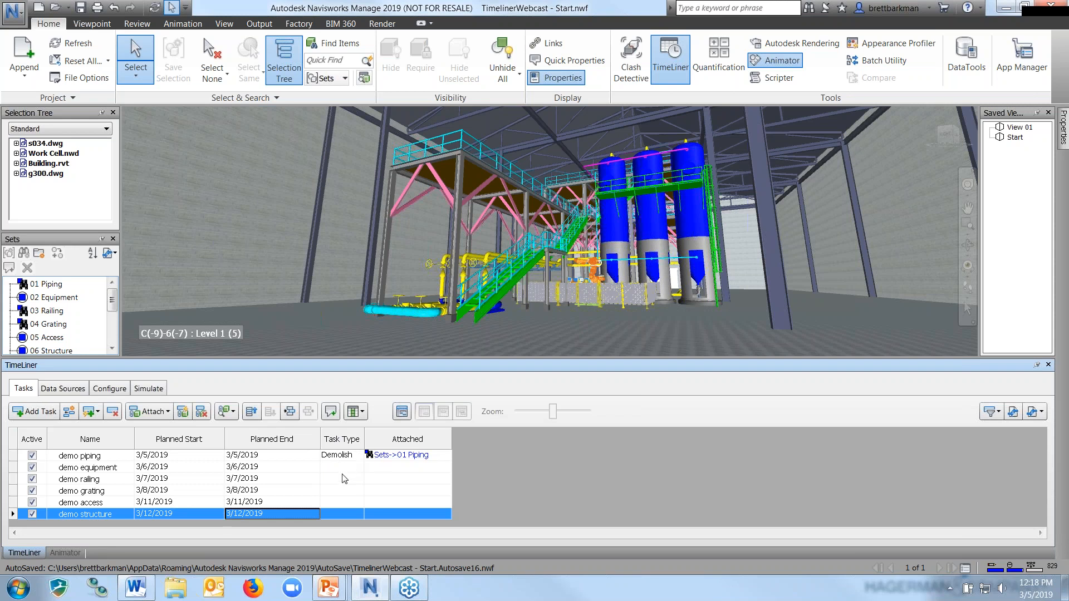
# Step: Select all six tasks and fill the Demolish task type down from the demo piping task
pyautogui.click(16, 459)
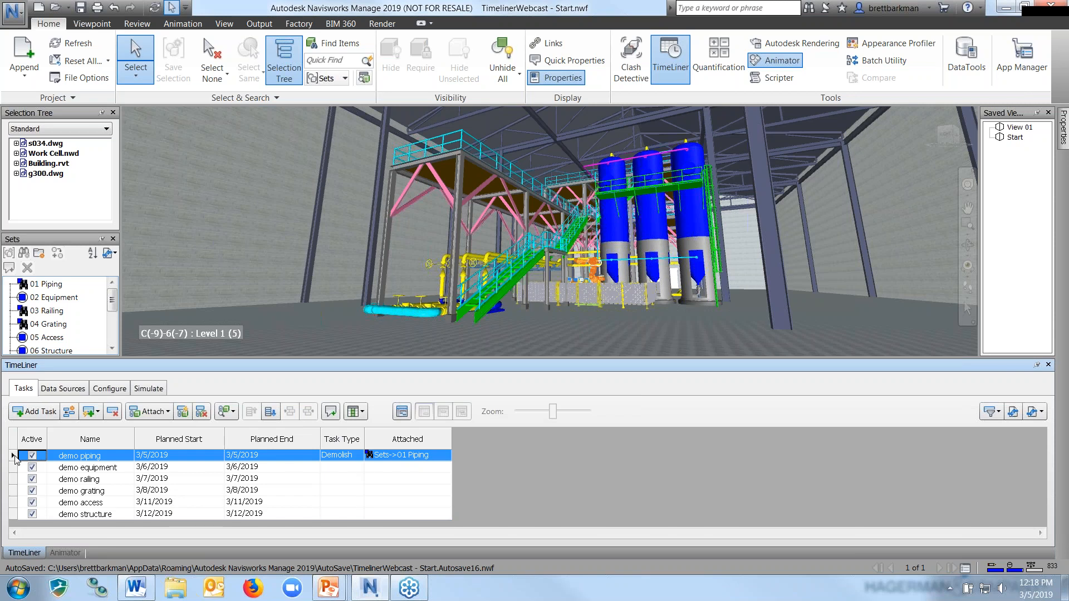
pyautogui.moveTo(15, 459); pyautogui.dragTo(15, 515)
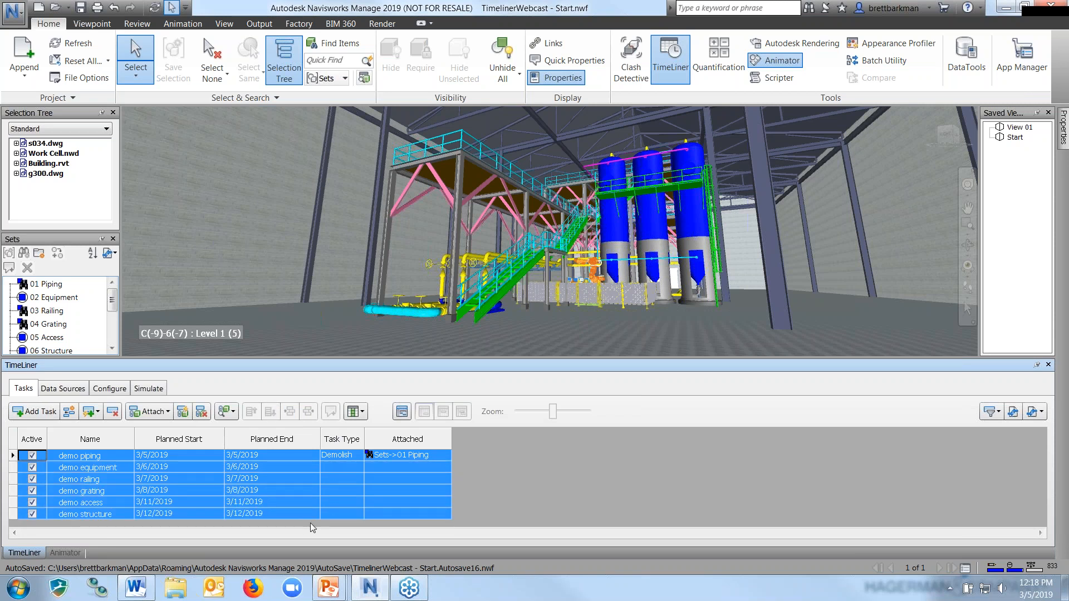
pyautogui.rightClick(338, 457)
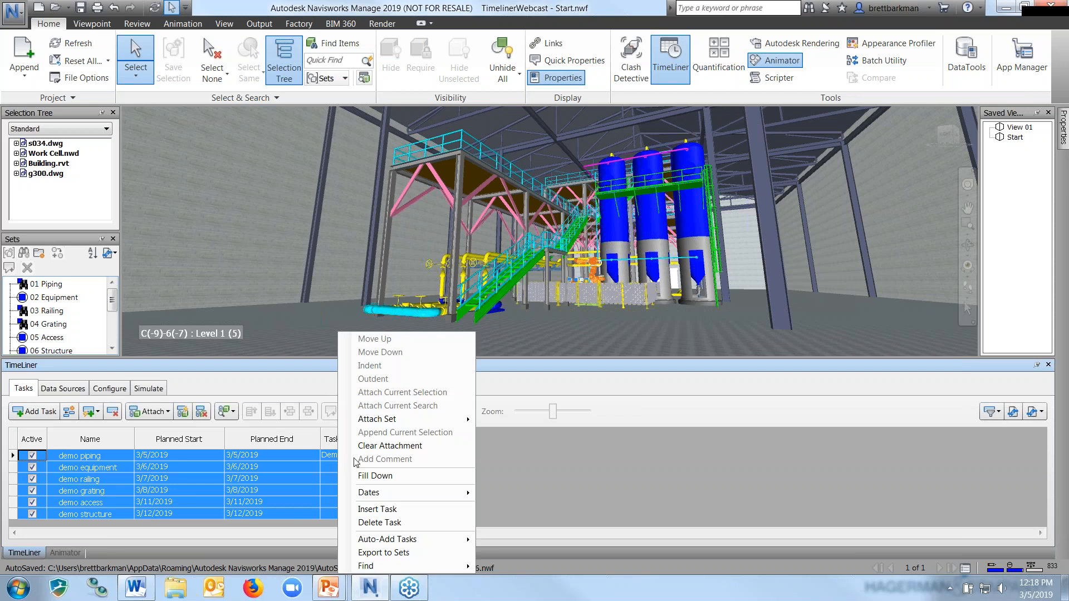
pyautogui.click(375, 476)
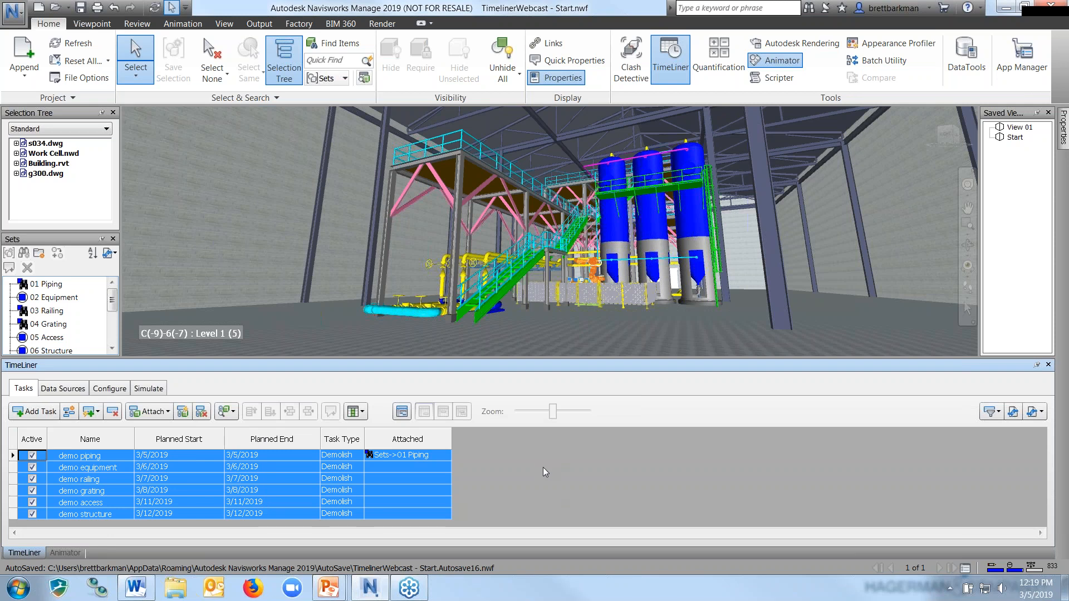
# Step: Attach the 02 Equipment set to the demo equipment task and the 03 Railing set to the demo railing task
pyautogui.click(435, 466)
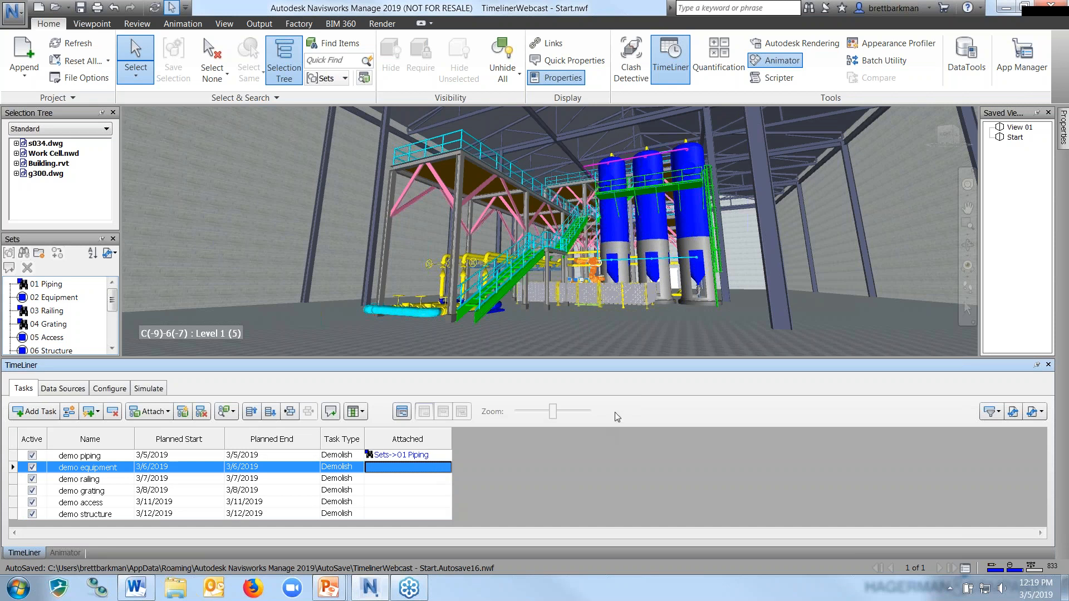
pyautogui.rightClick(403, 469)
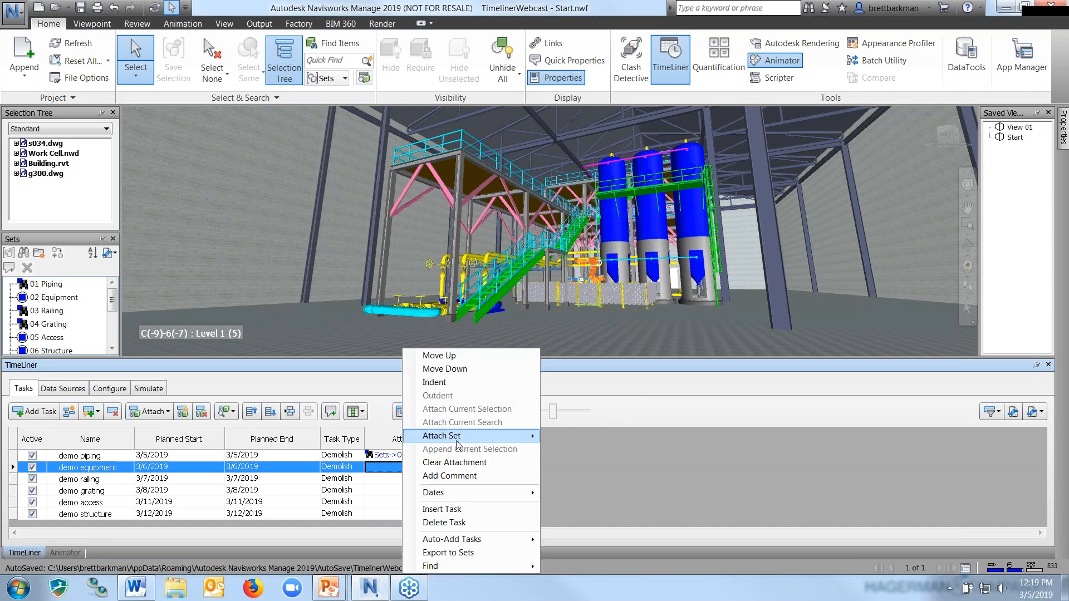
pyautogui.moveTo(440, 438)
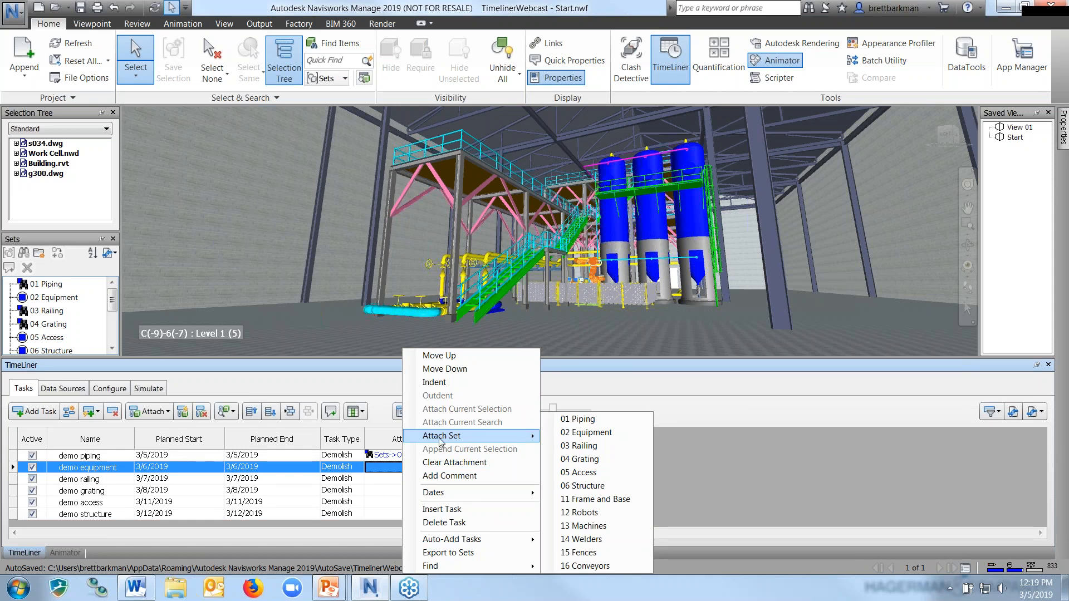
pyautogui.click(584, 432)
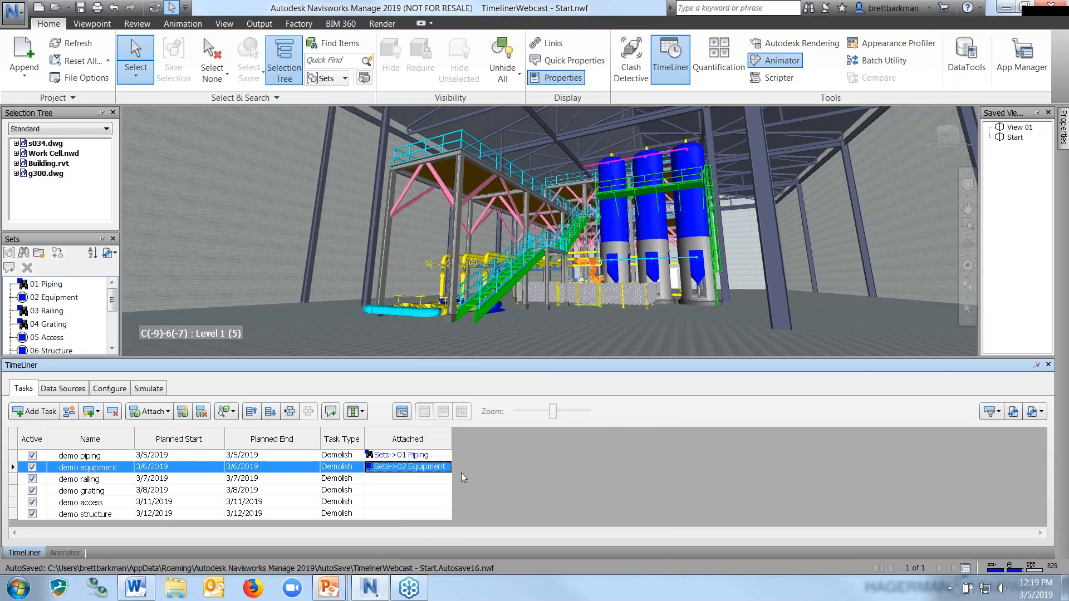
pyautogui.rightClick(403, 482)
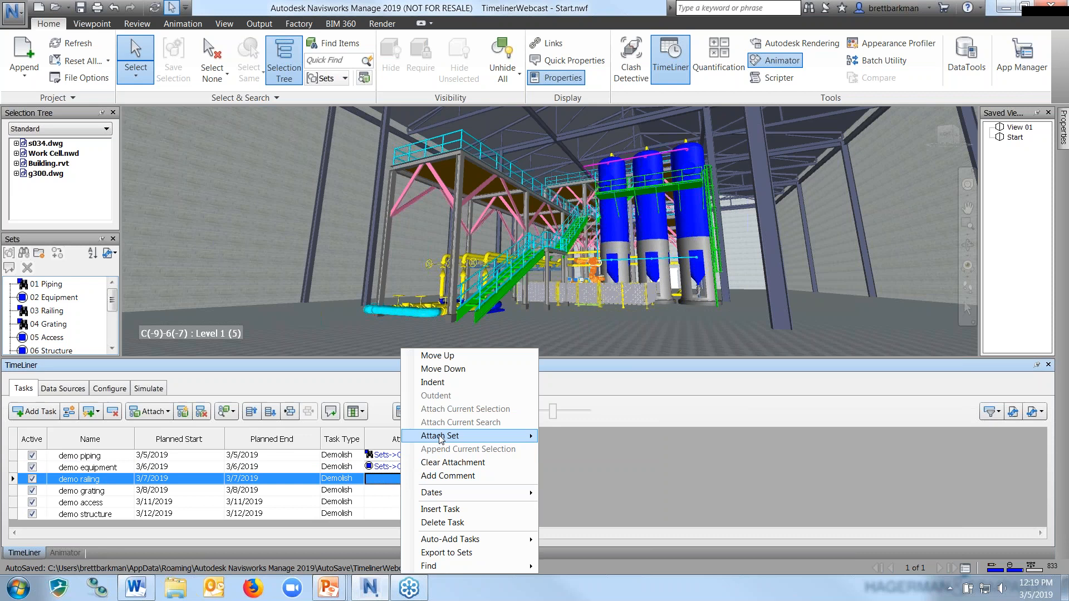
pyautogui.moveTo(440, 436)
pyautogui.click(593, 446)
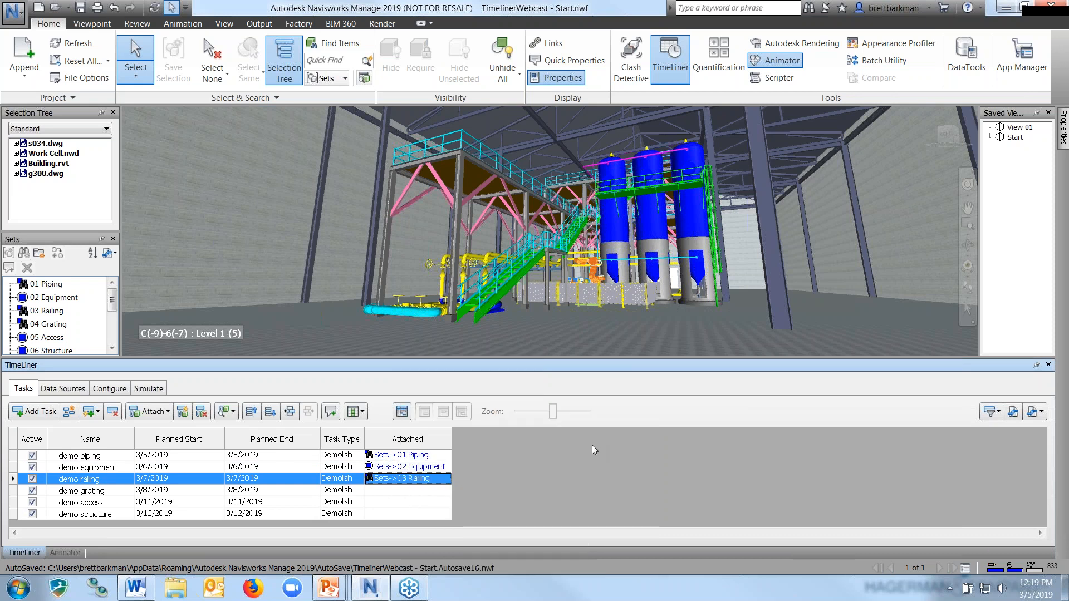
# Step: Attach the 04 Grating set to the demo grating task and the 05 Access set to the demo access task
pyautogui.rightClick(423, 491)
pyautogui.moveTo(480, 437)
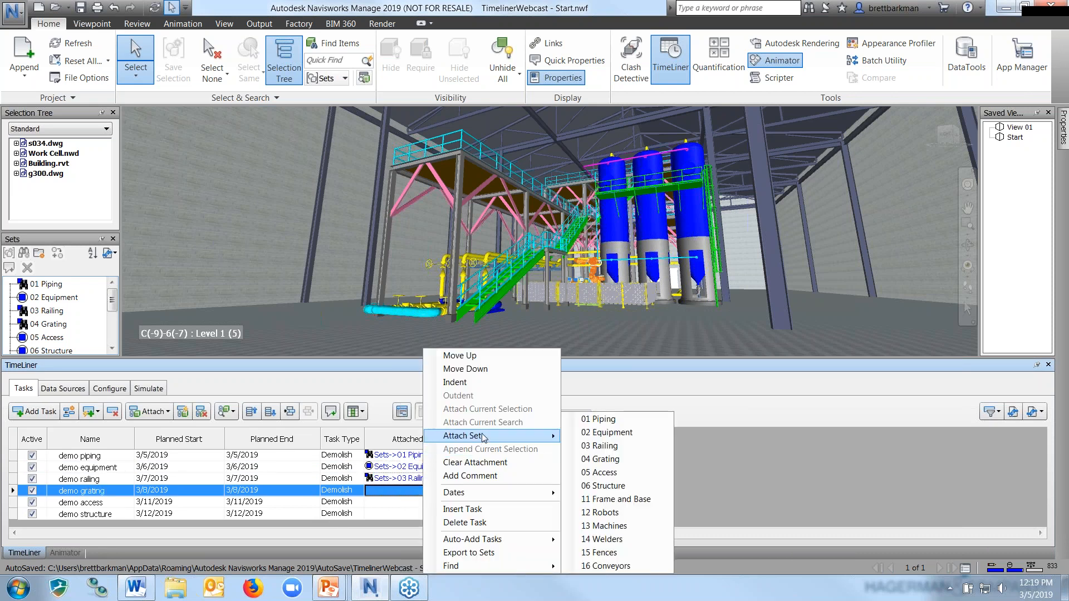
pyautogui.click(612, 459)
pyautogui.click(396, 502)
pyautogui.rightClick(396, 502)
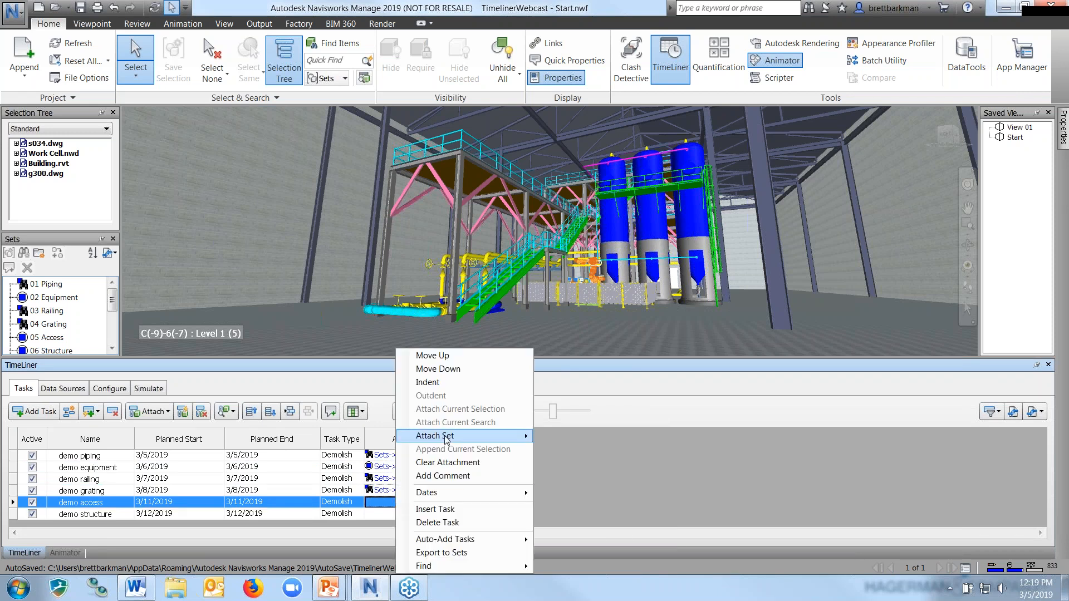
pyautogui.moveTo(446, 439)
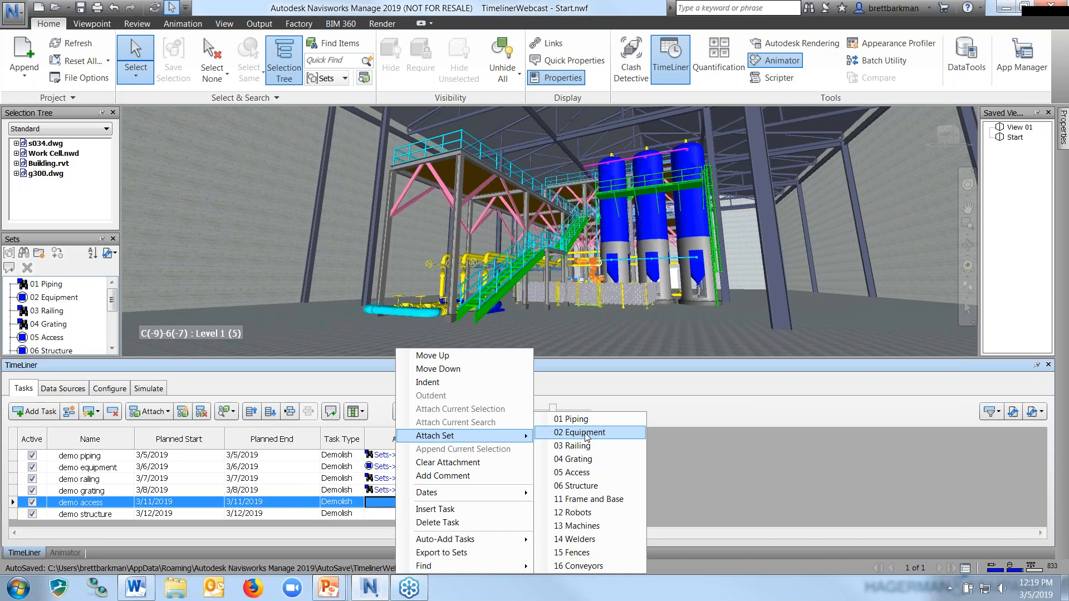
pyautogui.click(587, 473)
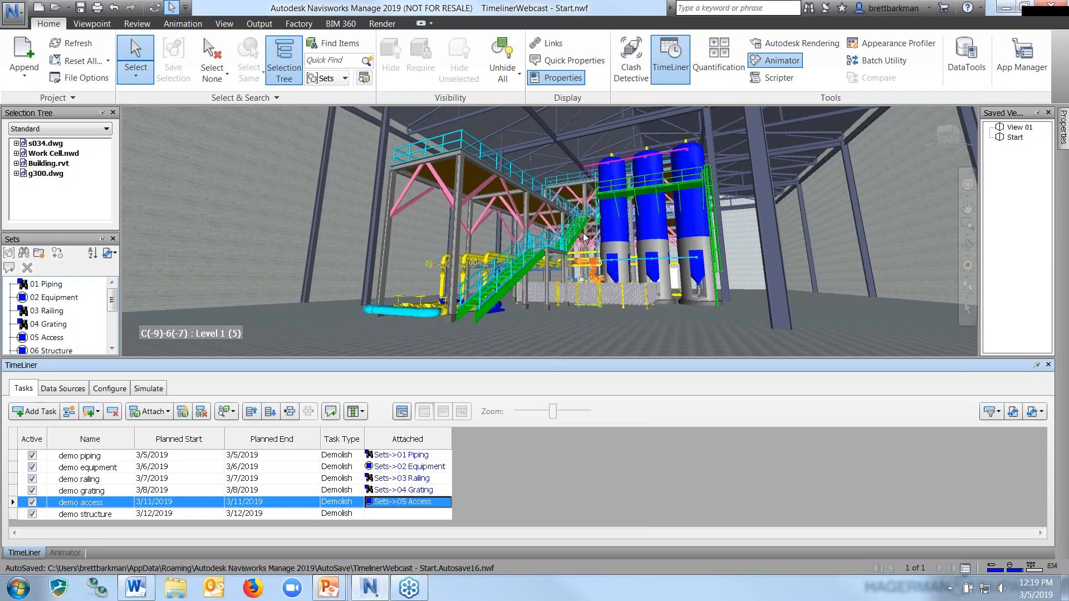
# Step: Expand the s034.dwg model in the selection tree to look through its contents
pyautogui.click(17, 153)
pyautogui.click(16, 143)
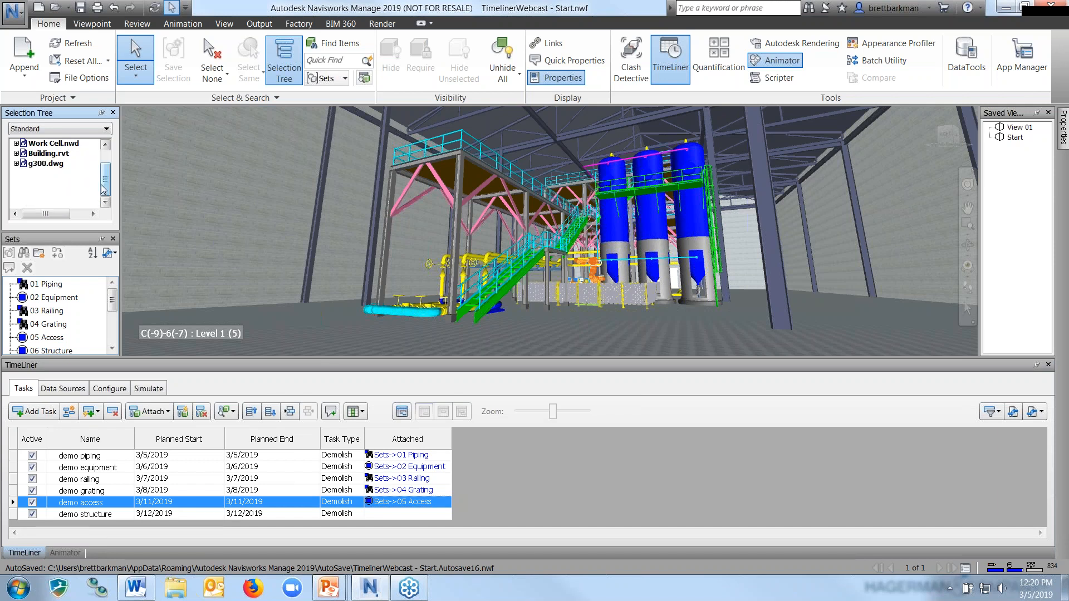
# Step: Attach the 06 Structure set to the demo structure task
pyautogui.rightClick(400, 514)
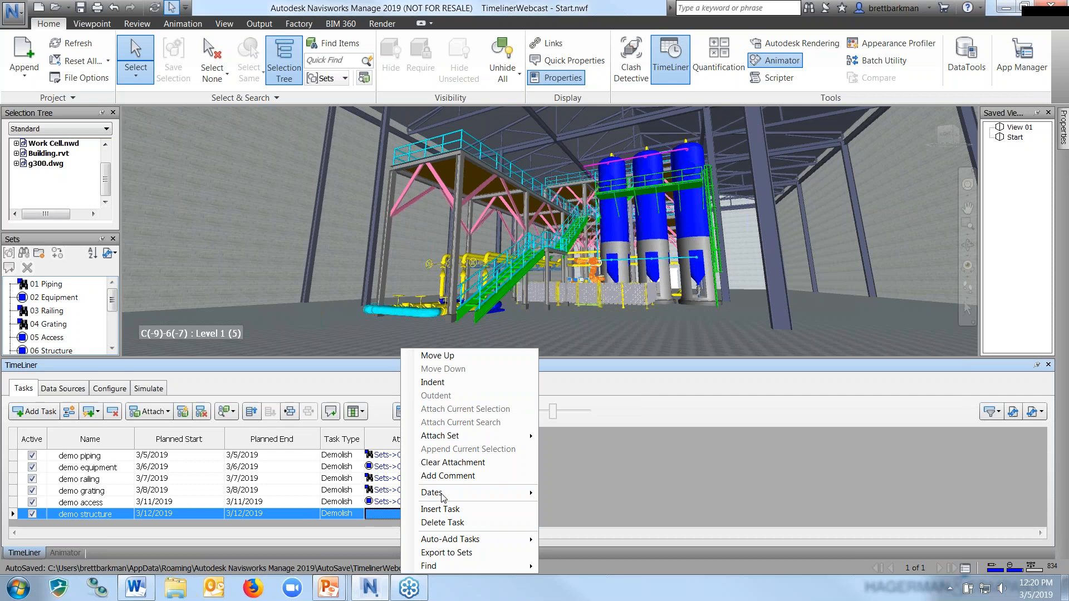
pyautogui.moveTo(457, 437)
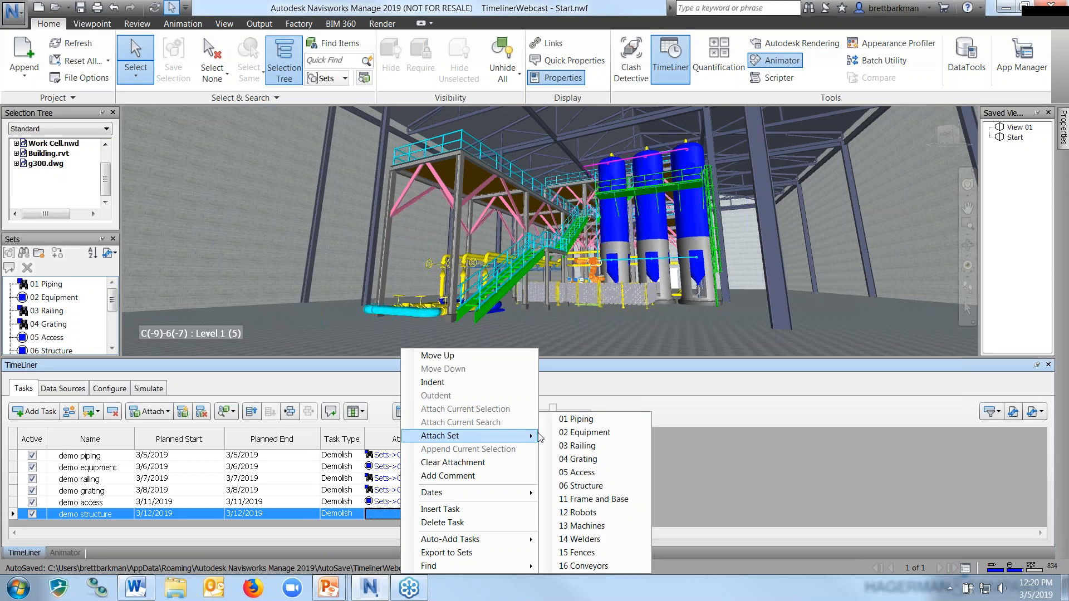
pyautogui.click(580, 486)
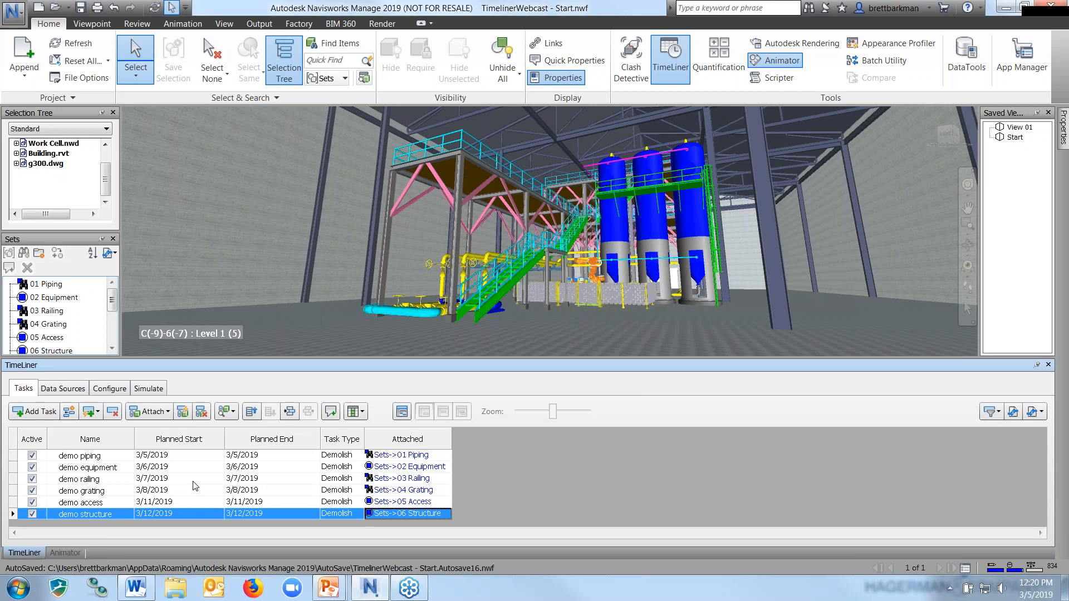
# Step: Play the demolition schedule simulation, rewind it to the start and play it again
pyautogui.click(146, 389)
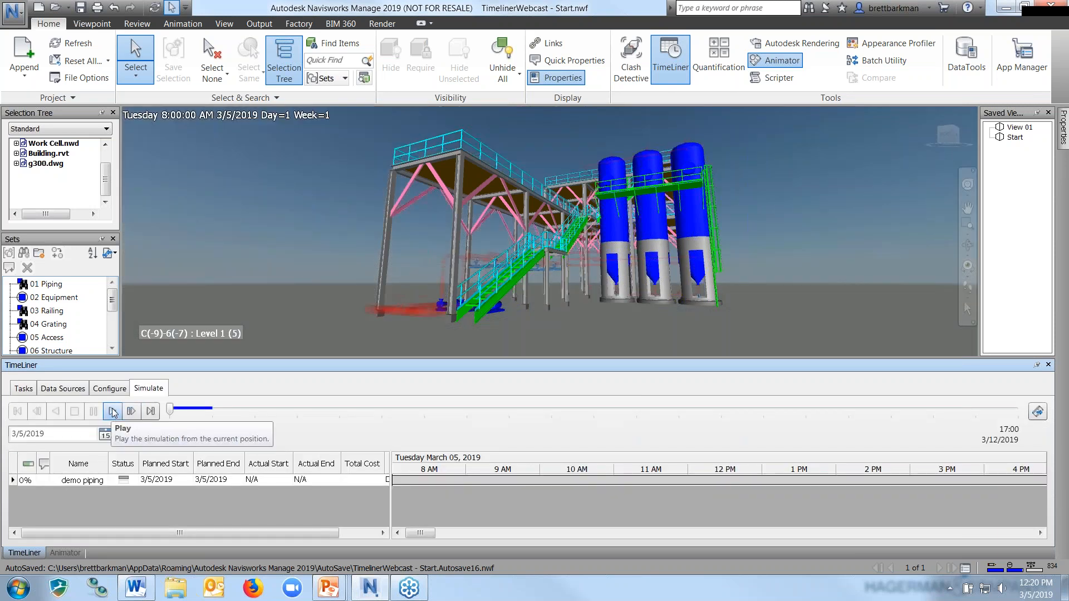
pyautogui.click(113, 412)
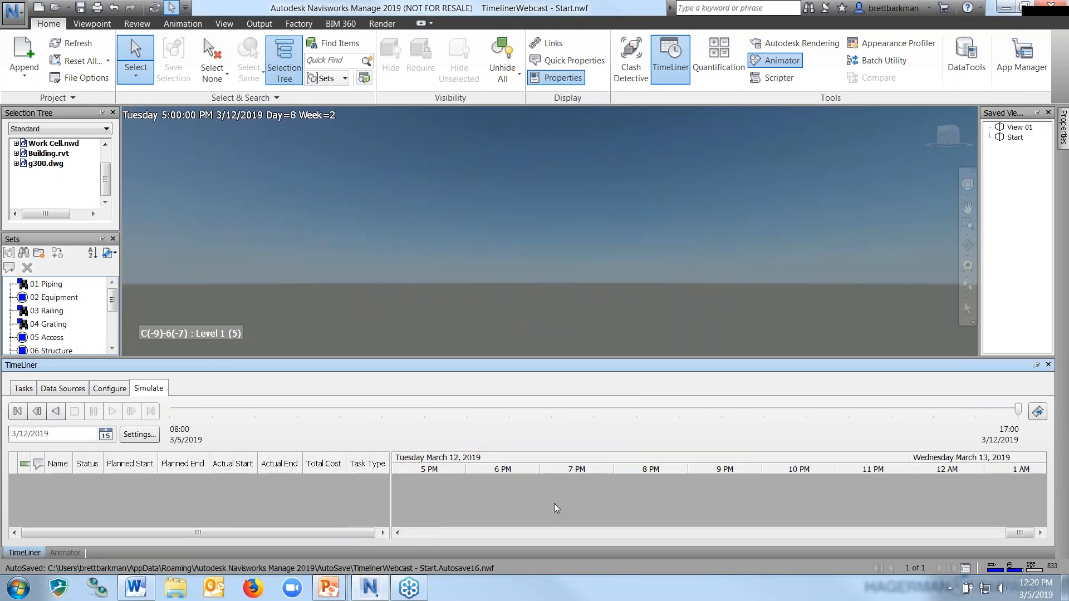
pyautogui.click(19, 412)
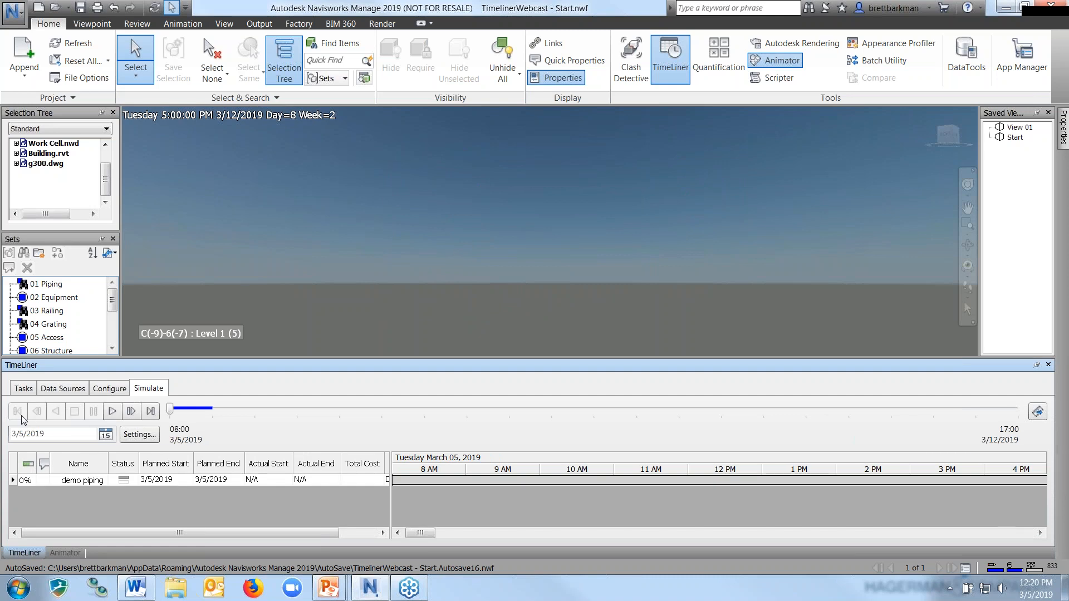
pyautogui.click(112, 411)
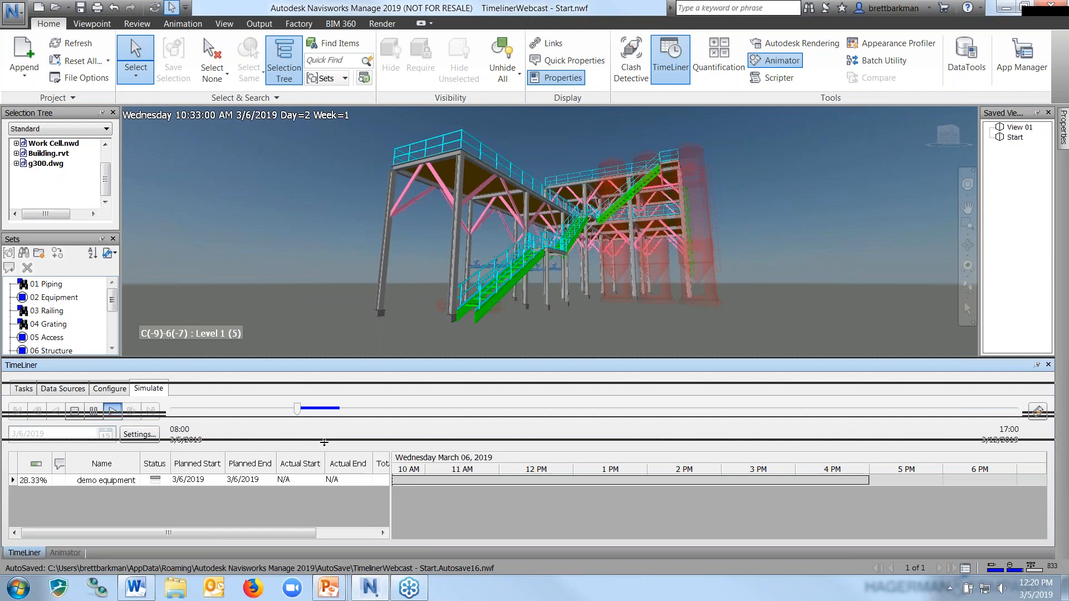
# Step: Reduce the height of the TimeLiner window to enlarge the model view, keeping the simulation controls visible
pyautogui.moveTo(324, 443); pyautogui.dragTo(325, 443)
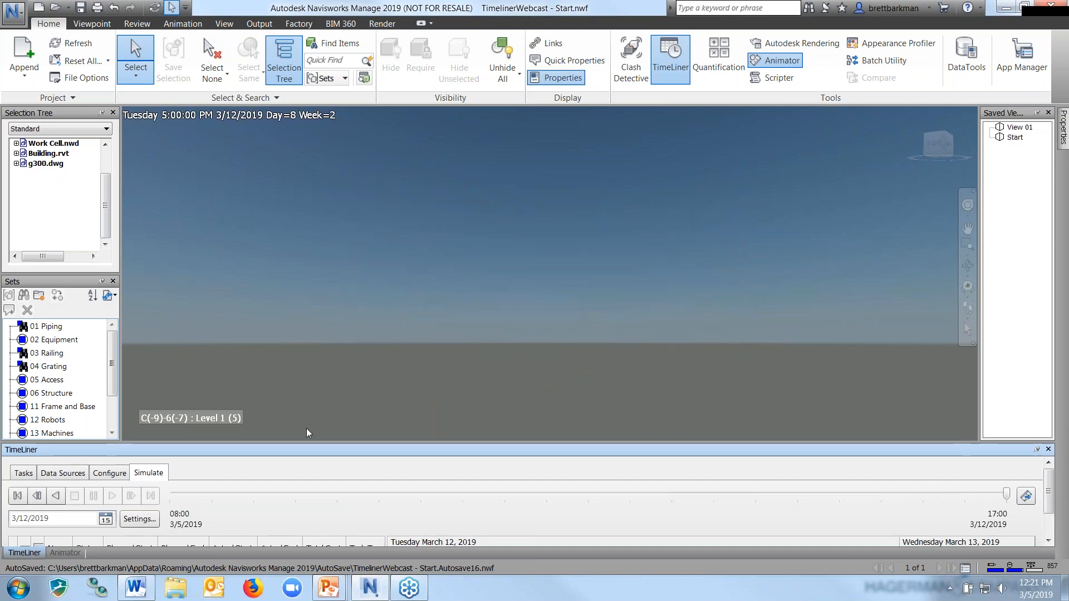
pyautogui.moveTo(298, 426); pyautogui.dragTo(299, 415)
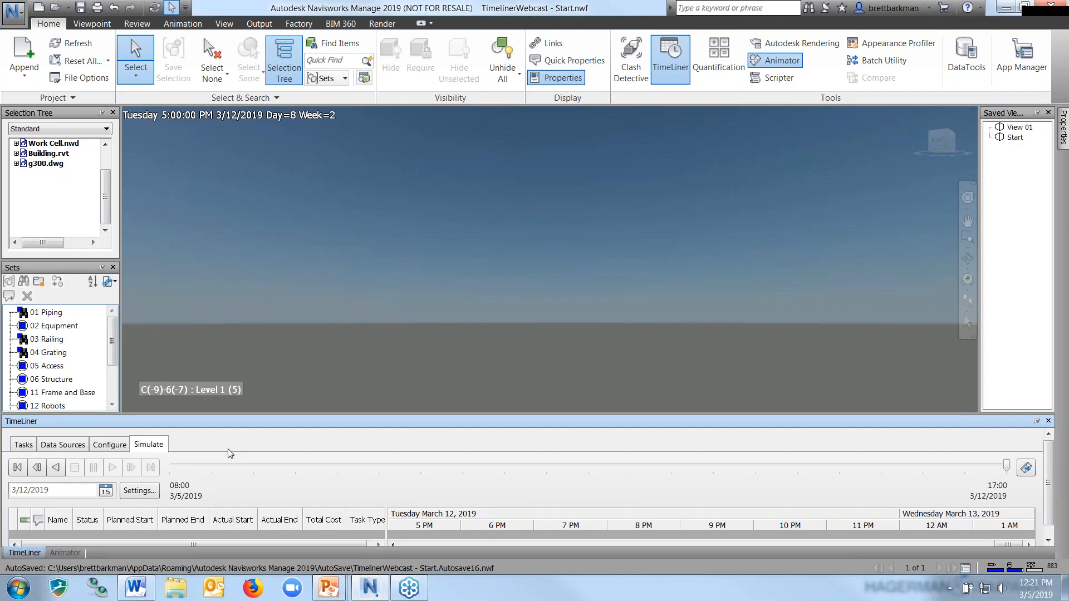
# Step: Look at the playback duration in the simulation settings and close them without saving
pyautogui.click(139, 491)
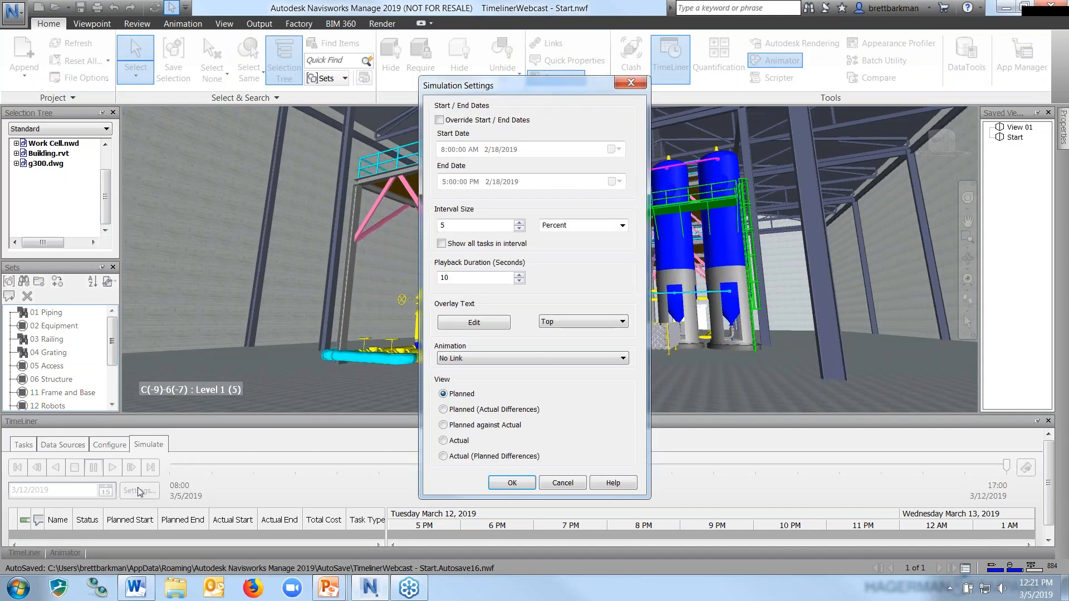
pyautogui.doubleClick(468, 276)
pyautogui.click(568, 486)
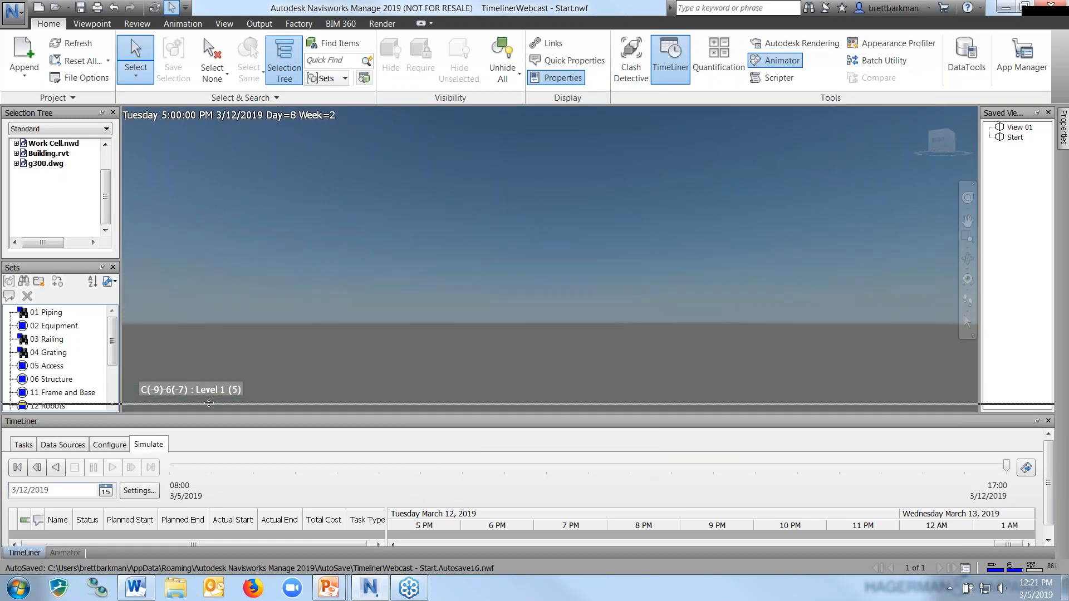
# Step: Enlarge the TimeLiner window to show the complete demolition task list, and reopen TimelinerWebcast - Start.nwf to start with an empty schedule
pyautogui.moveTo(206, 403); pyautogui.dragTo(205, 401)
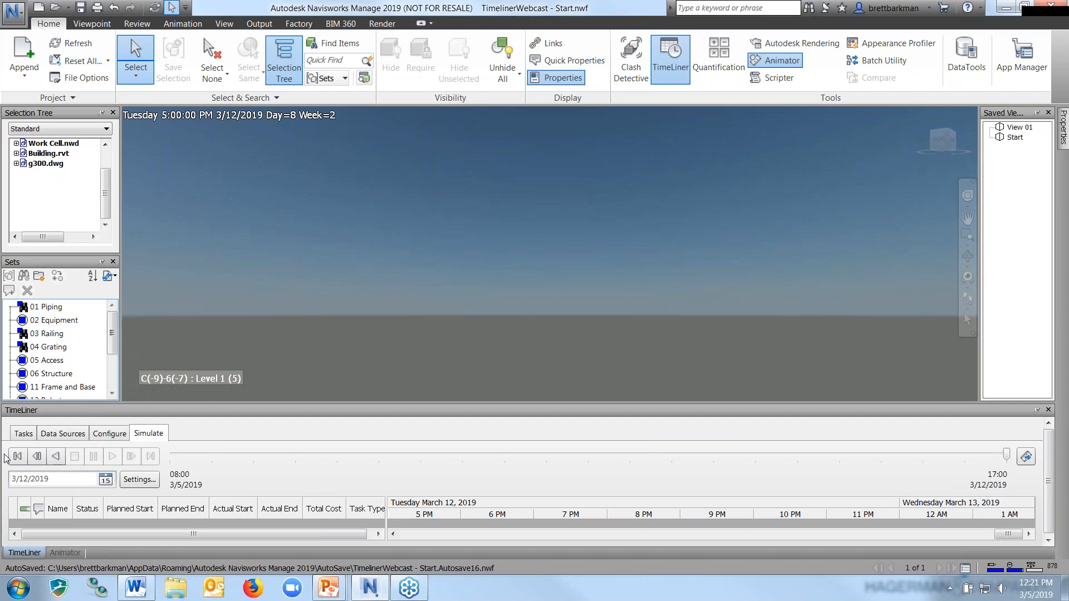
pyautogui.click(23, 433)
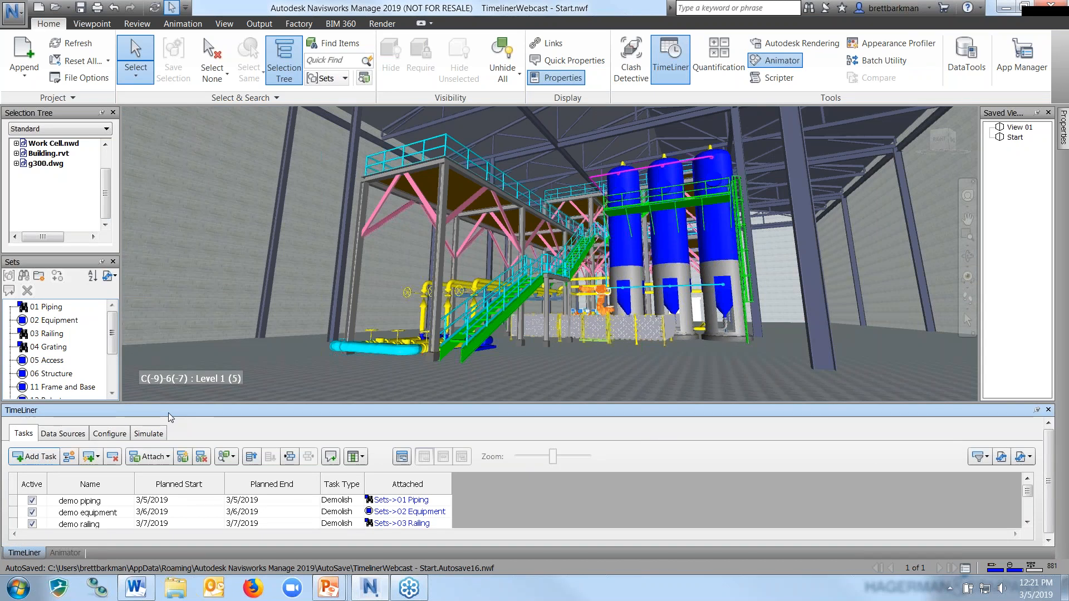
pyautogui.moveTo(168, 412); pyautogui.dragTo(168, 353)
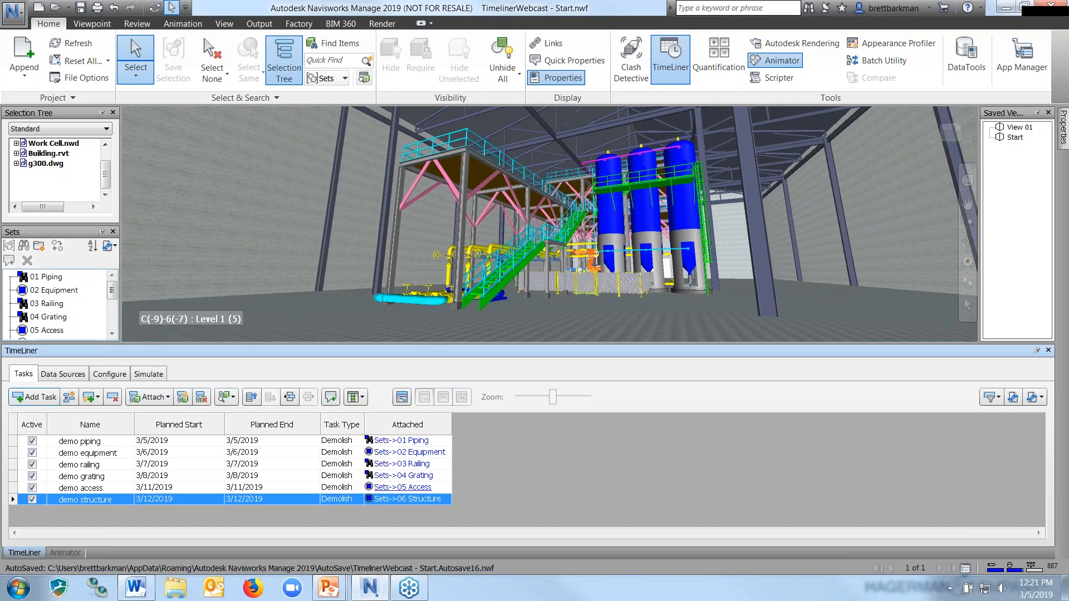
pyautogui.click(15, 17)
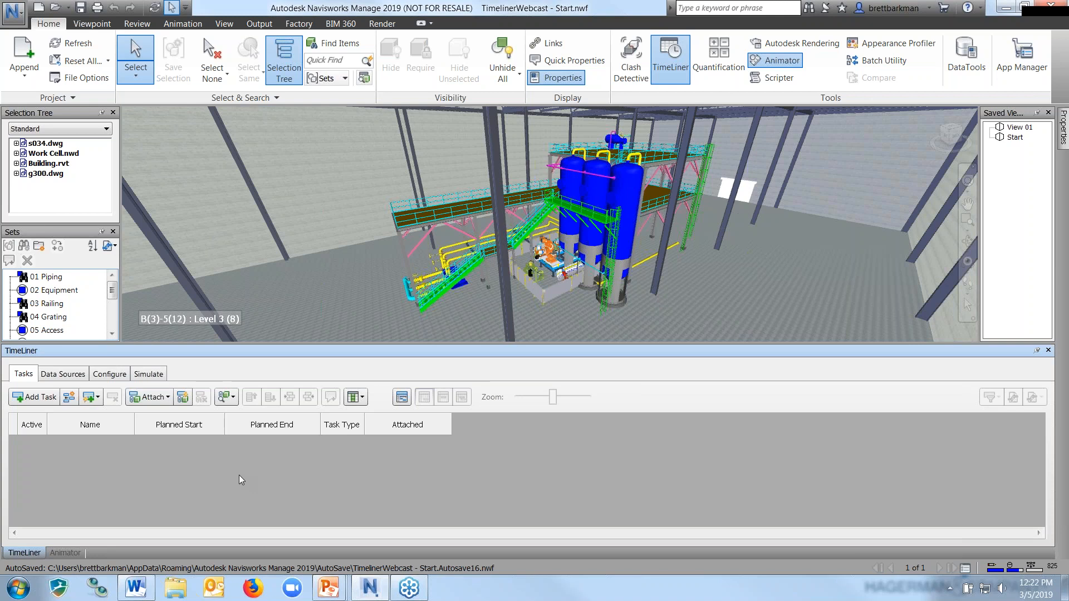
# Step: Auto-add a TimeLiner task for every set and enlarge the TimeLiner window to show the whole task list
pyautogui.click(97, 397)
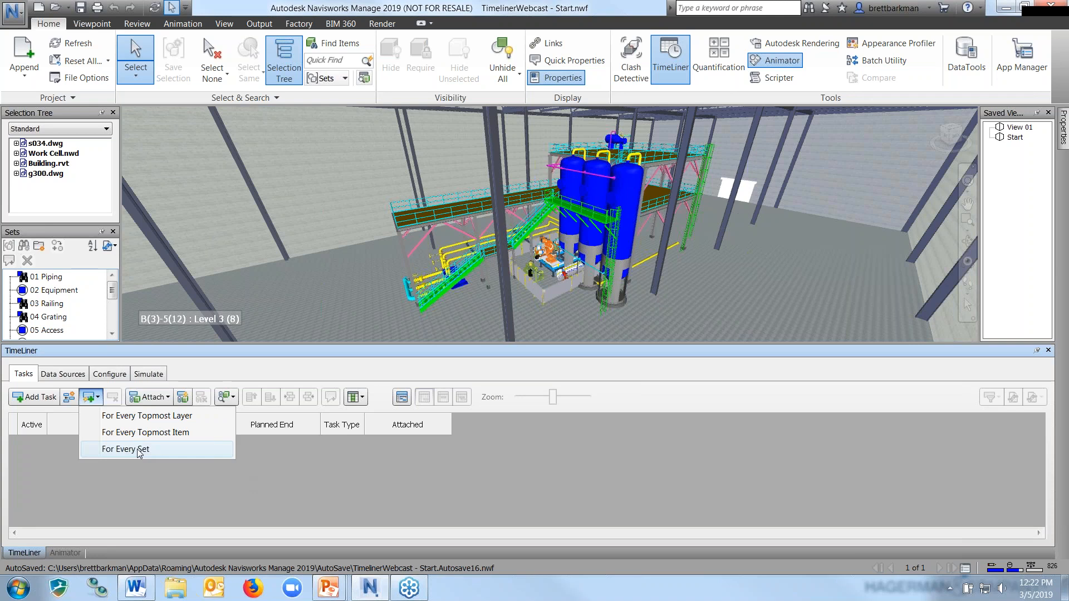
pyautogui.click(140, 450)
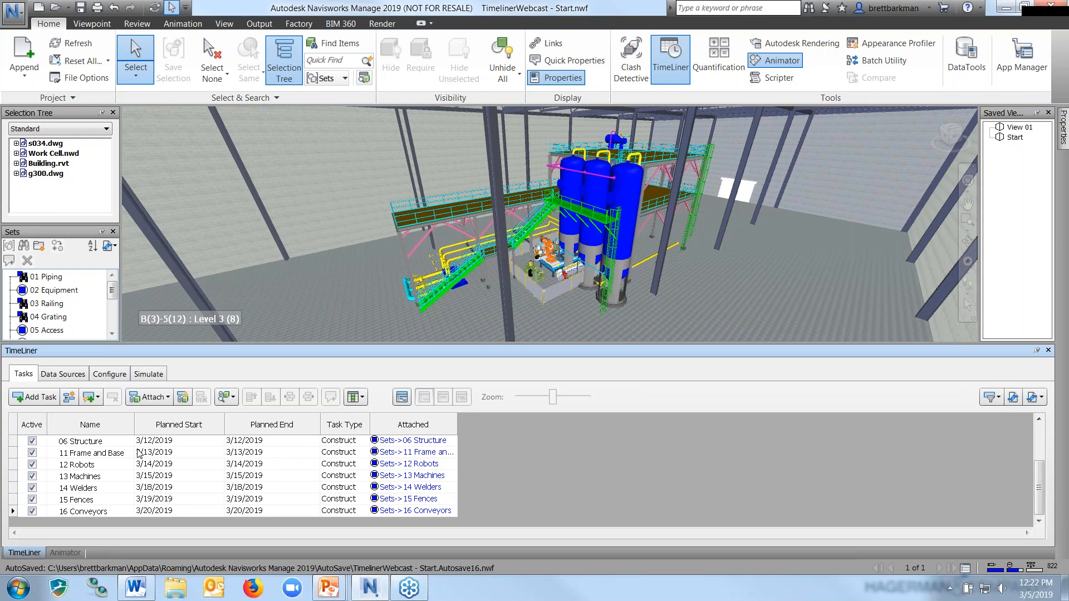
pyautogui.moveTo(207, 343); pyautogui.dragTo(207, 275)
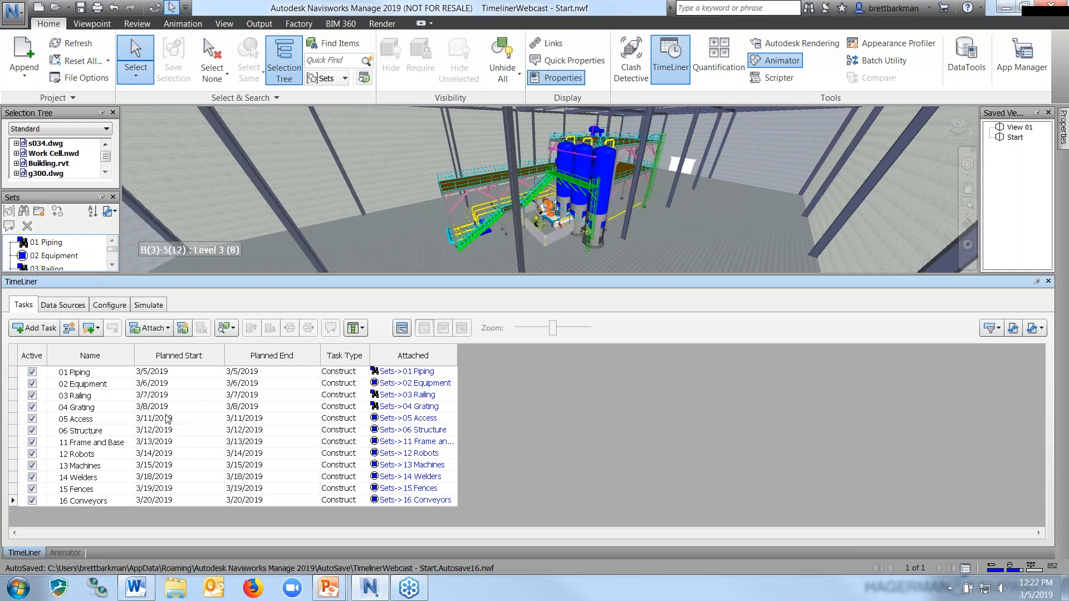
pyautogui.click(167, 419)
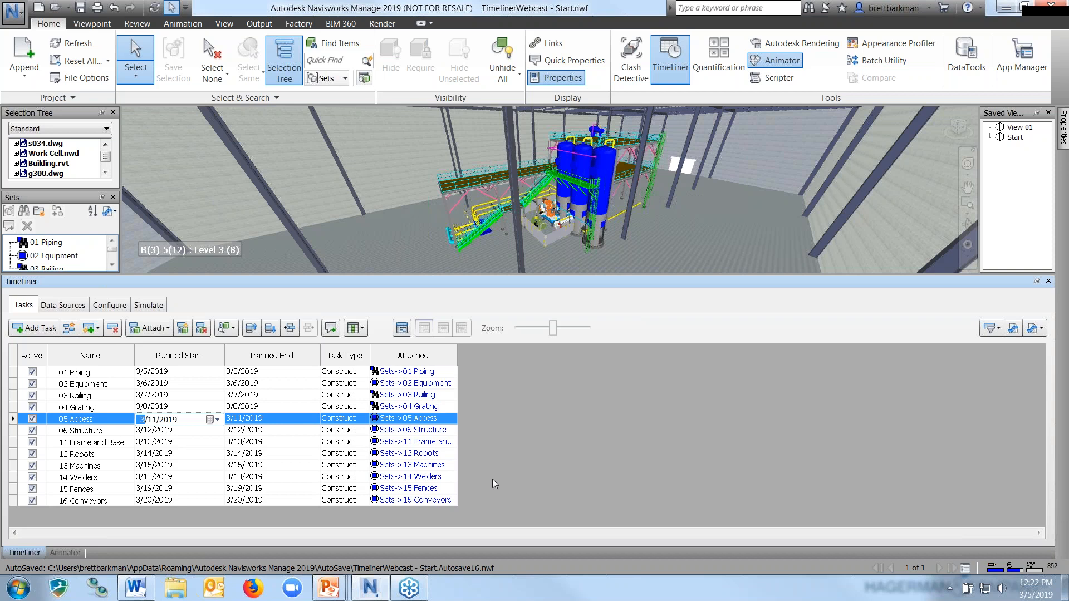
pyautogui.click(570, 426)
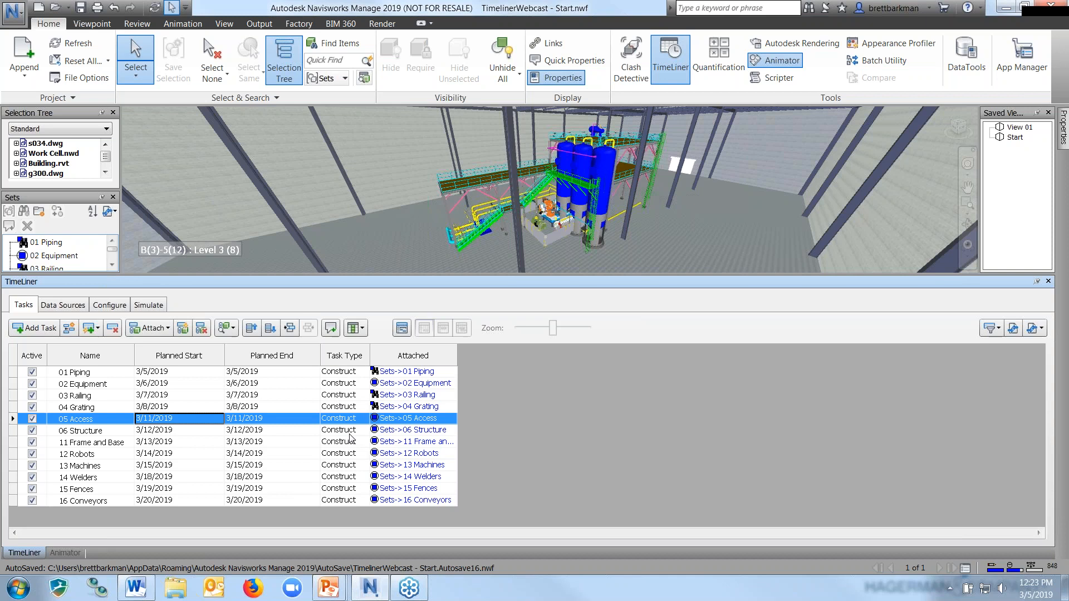
# Step: Set the task type of 01 Piping to Demolish and fill it down through 06 Structure
pyautogui.click(346, 373)
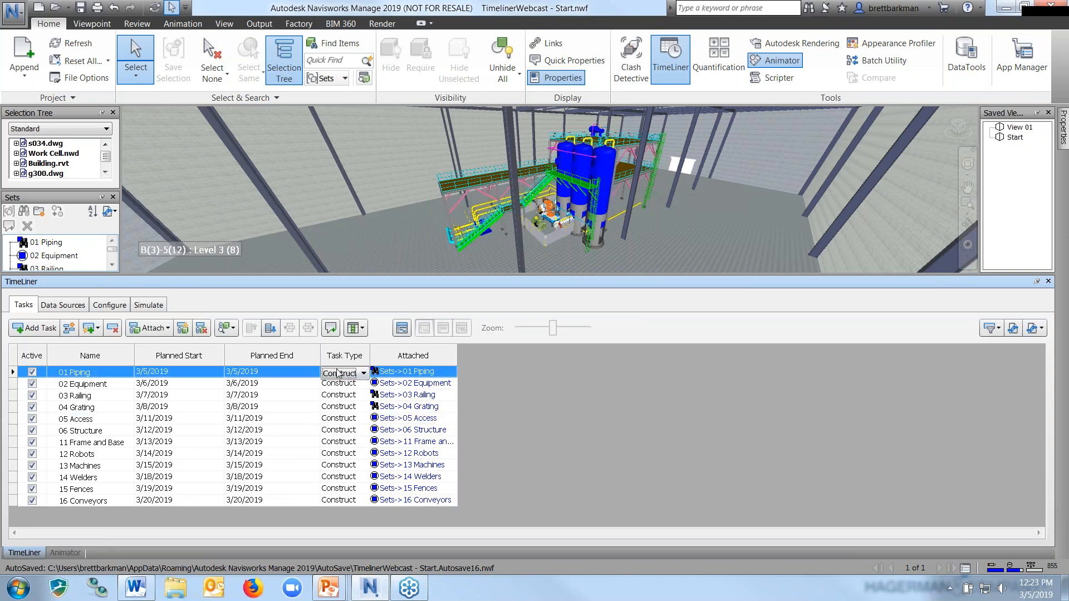
pyautogui.click(336, 371)
pyautogui.click(348, 403)
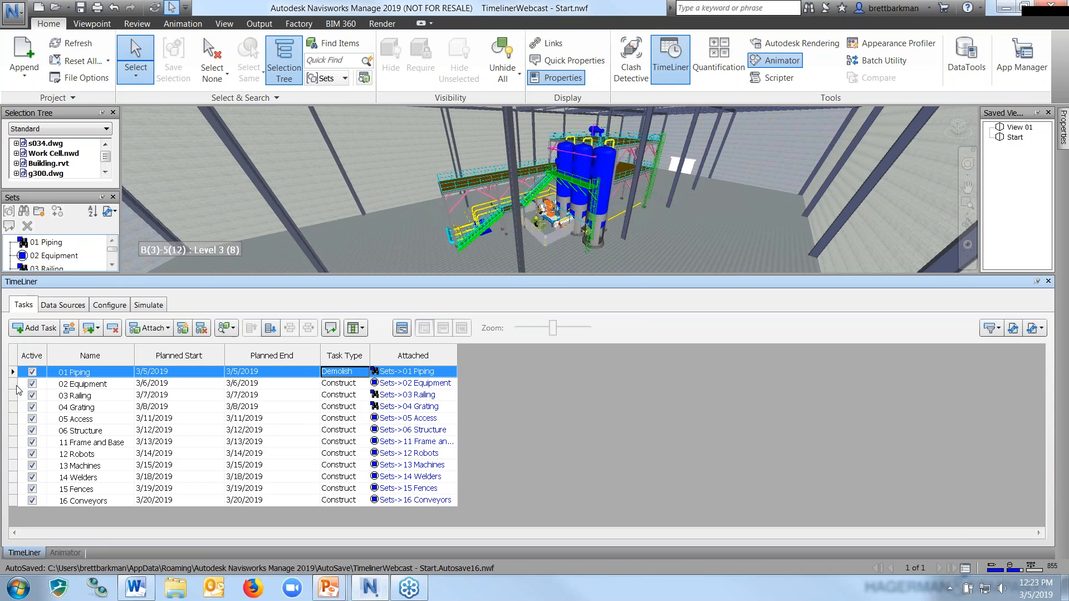
pyautogui.moveTo(13, 371); pyautogui.dragTo(18, 433)
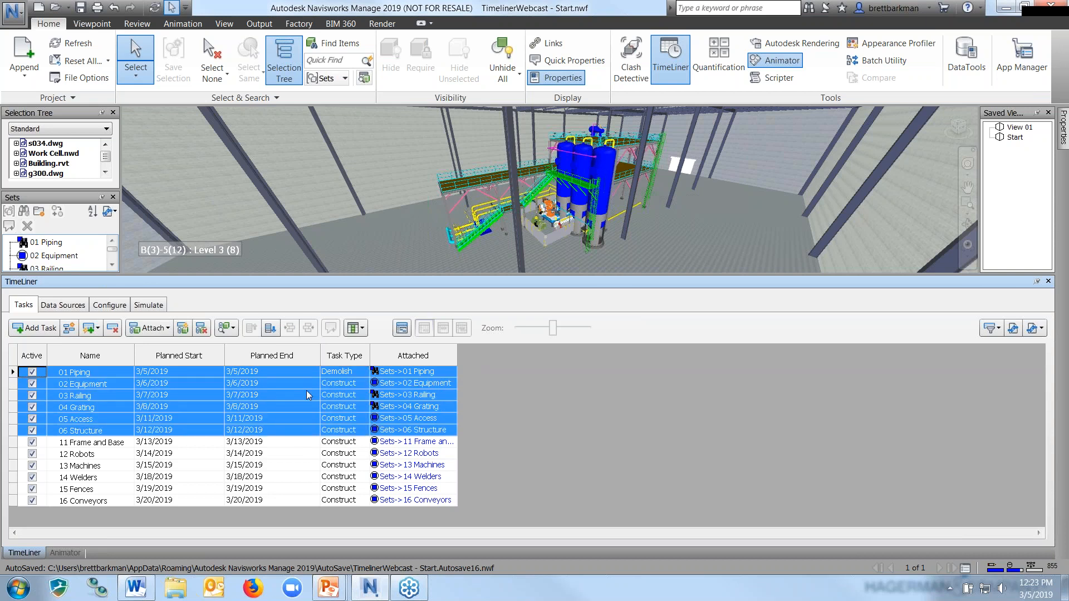
pyautogui.rightClick(349, 376)
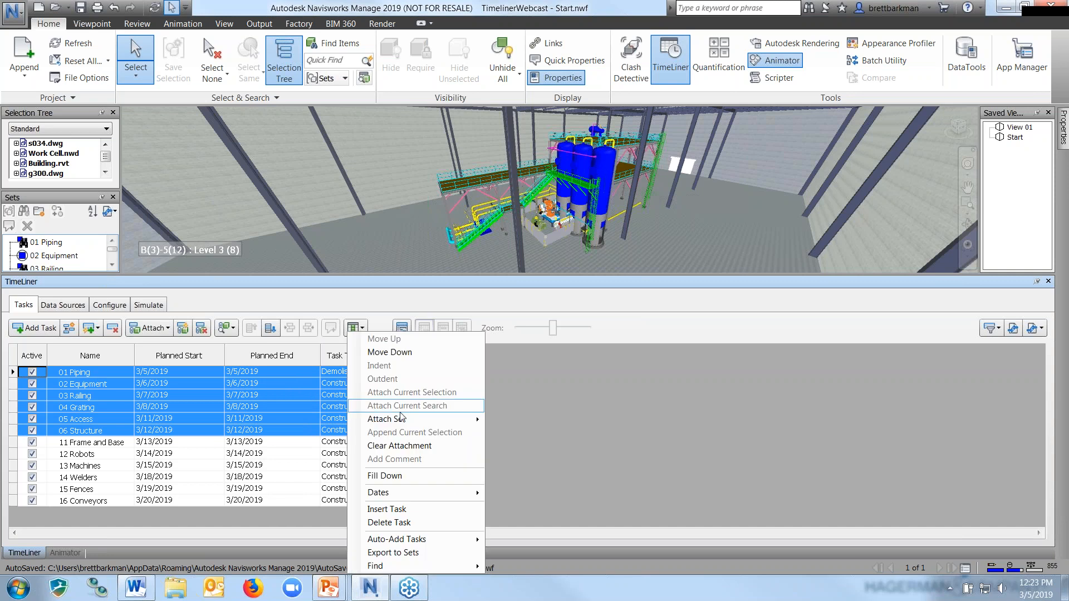
pyautogui.click(393, 476)
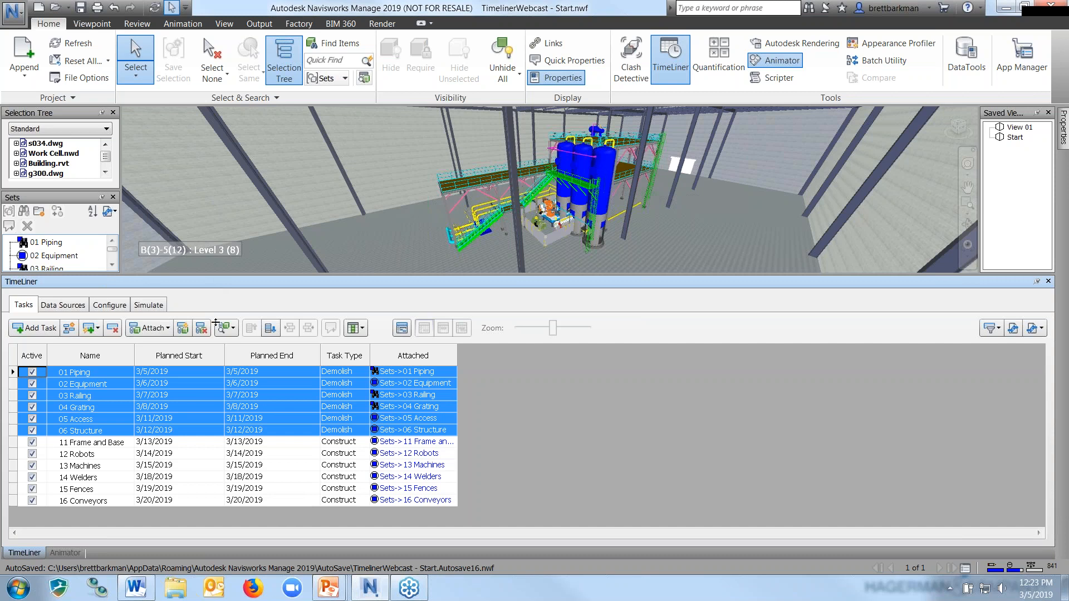
# Step: Reduce the height of the TimeLiner window and play the simulation of the set-based schedule from the start
pyautogui.moveTo(220, 411); pyautogui.dragTo(220, 423)
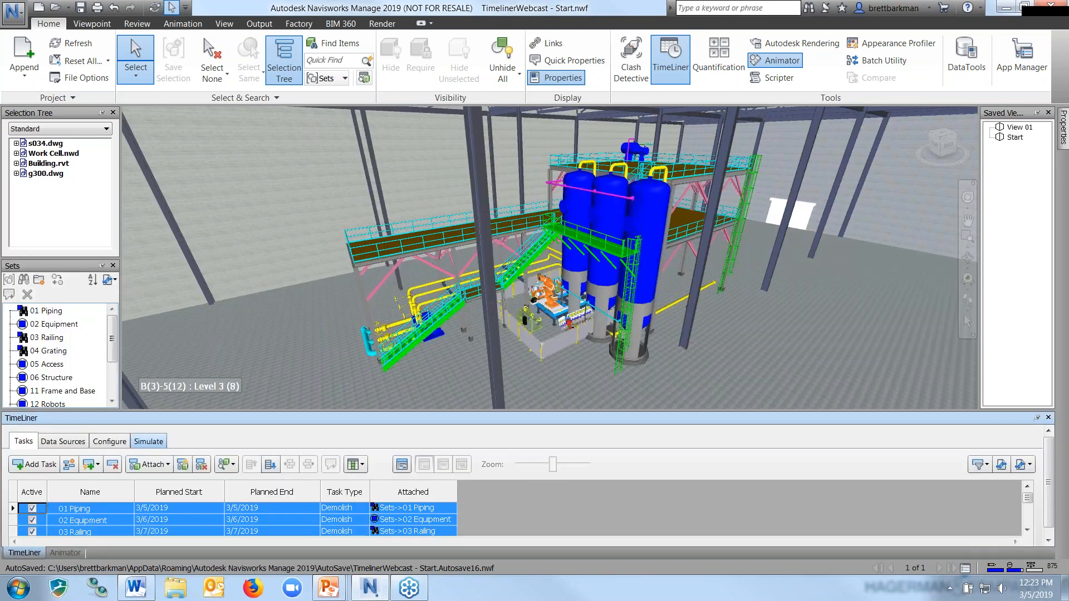
pyautogui.click(148, 441)
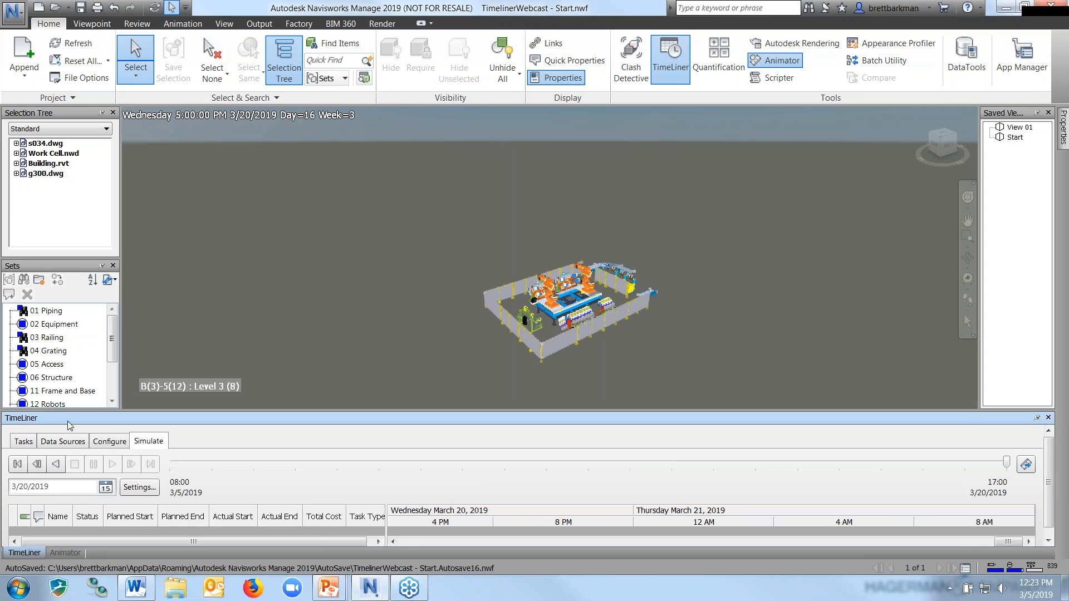
pyautogui.click(16, 465)
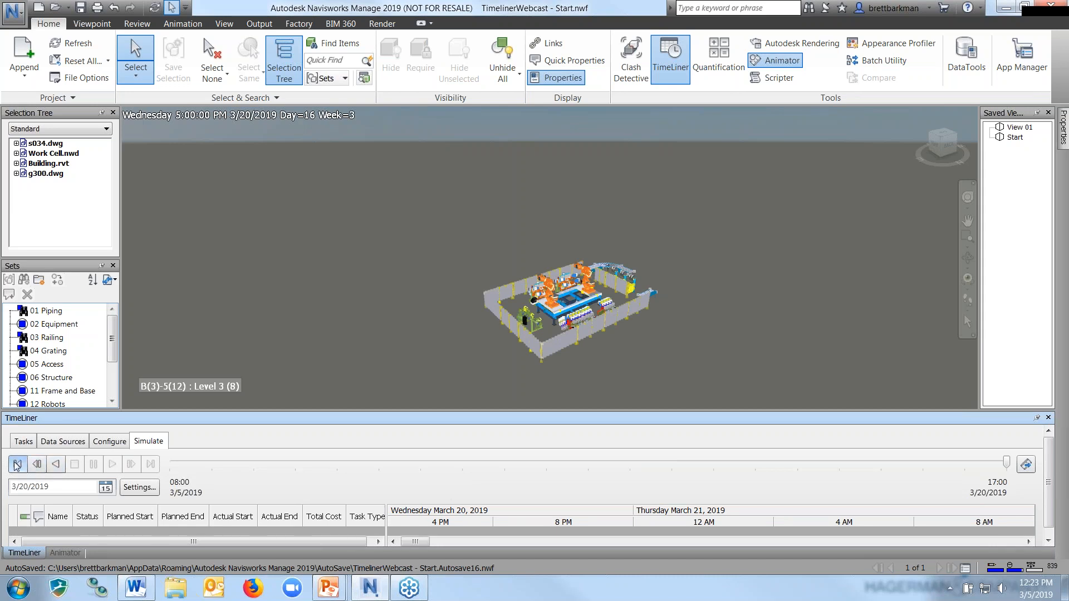
pyautogui.click(112, 464)
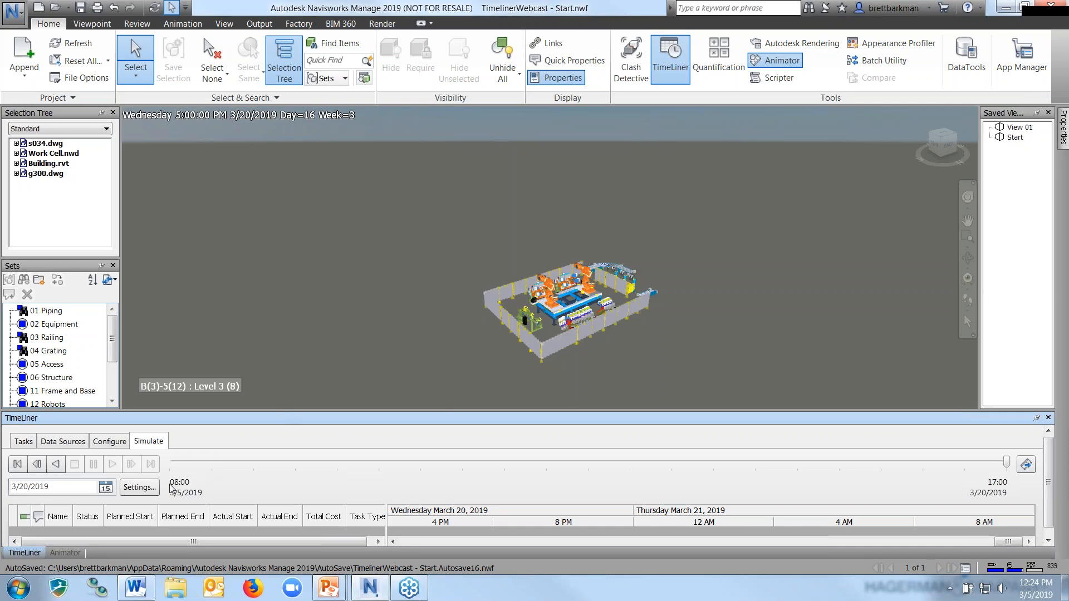
# Step: Set the simulation's playback duration to 20 seconds and play the simulation again from the start
pyautogui.click(142, 492)
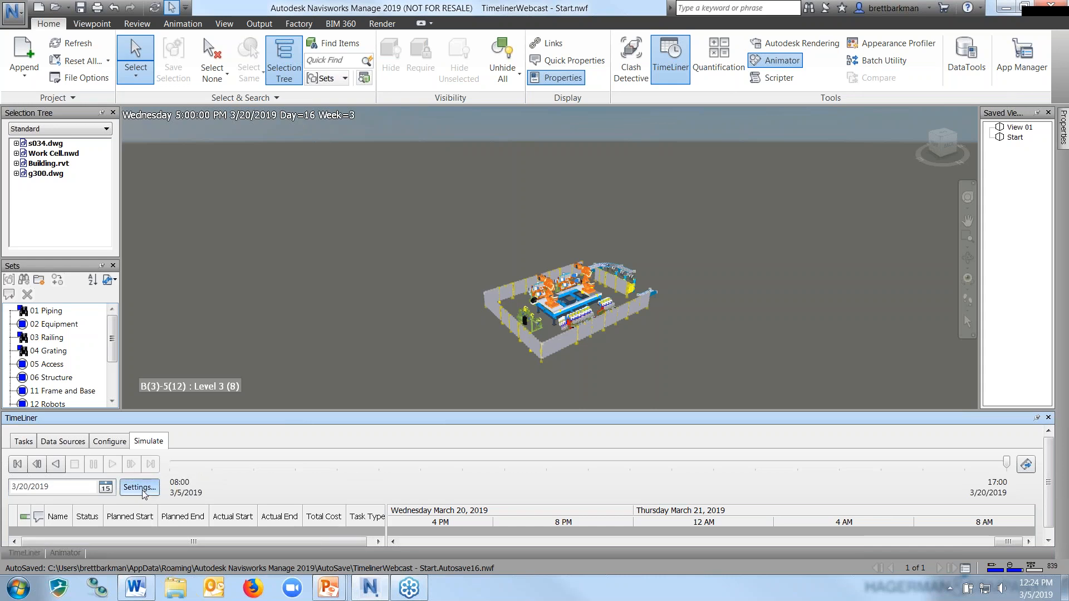
pyautogui.write('20')
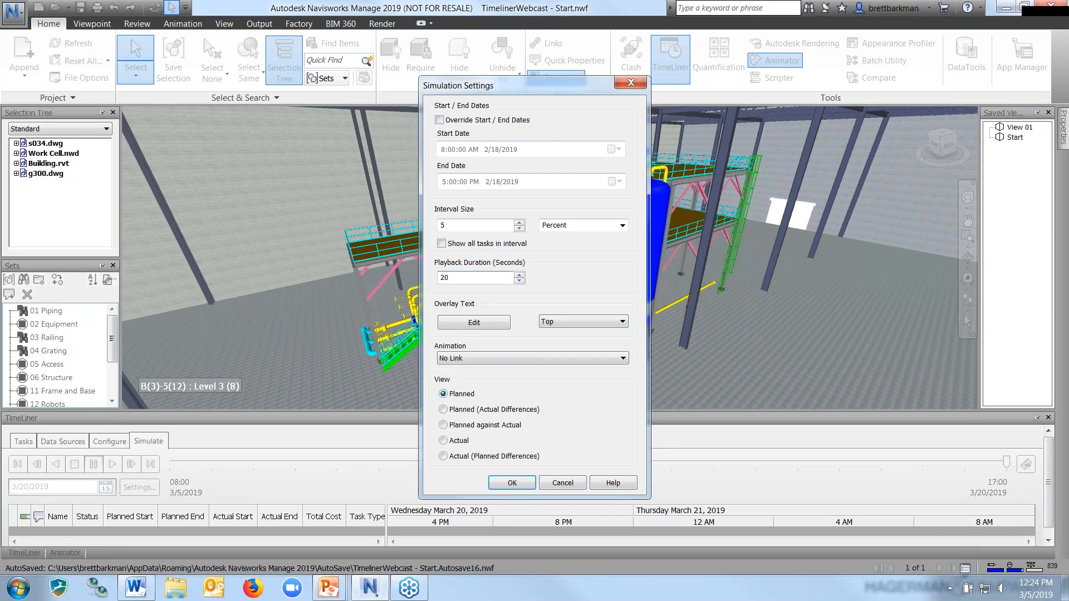
pyautogui.click(511, 482)
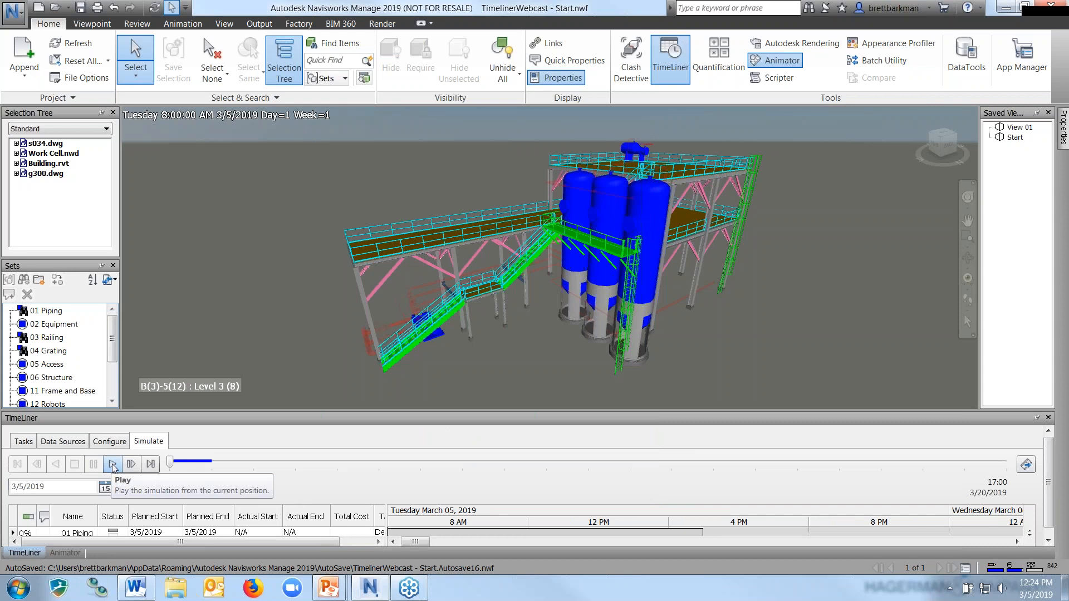
pyautogui.click(112, 465)
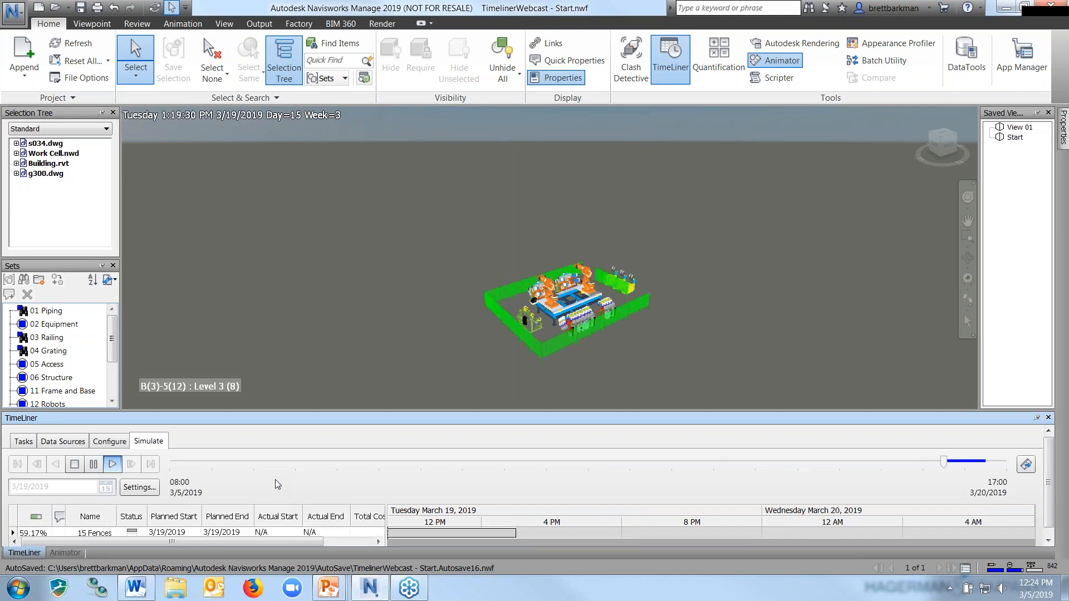
# Step: Look over the simulation settings, close them without saving, and rewind the simulation to the start
pyautogui.click(145, 488)
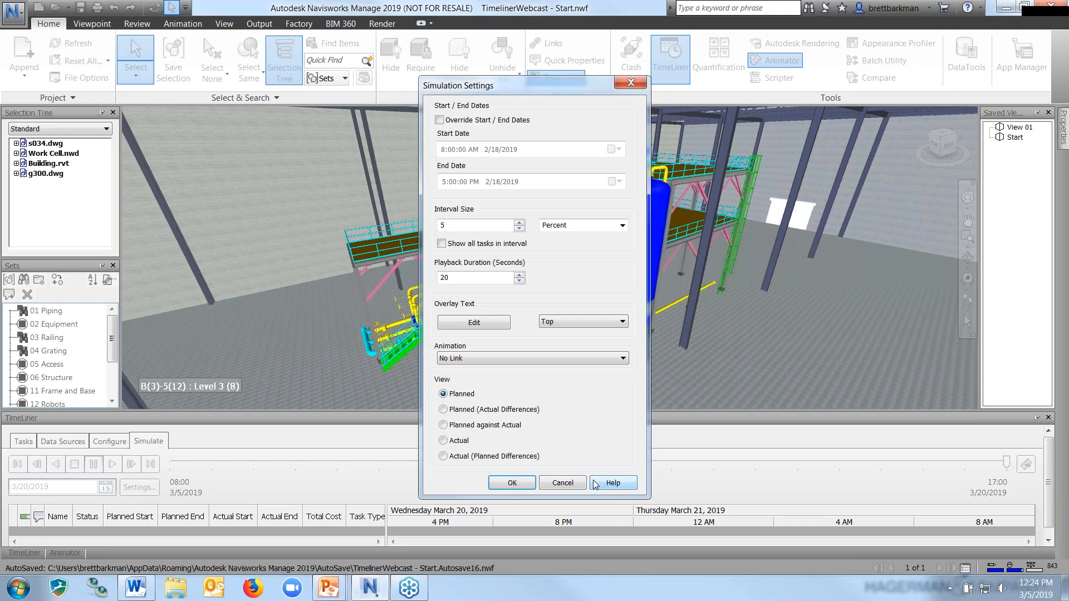
pyautogui.click(562, 482)
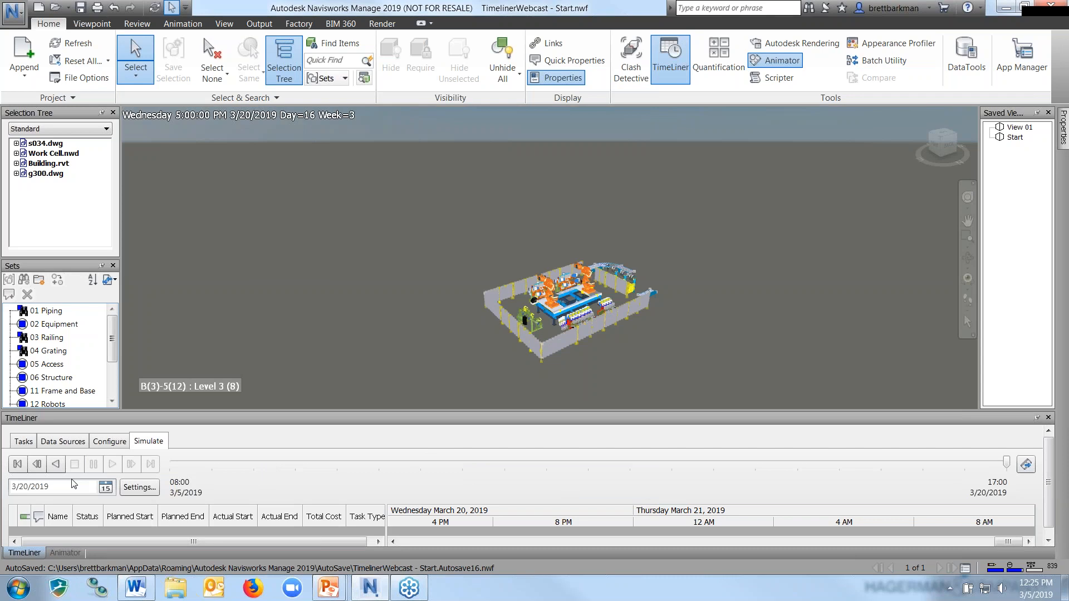
pyautogui.click(18, 464)
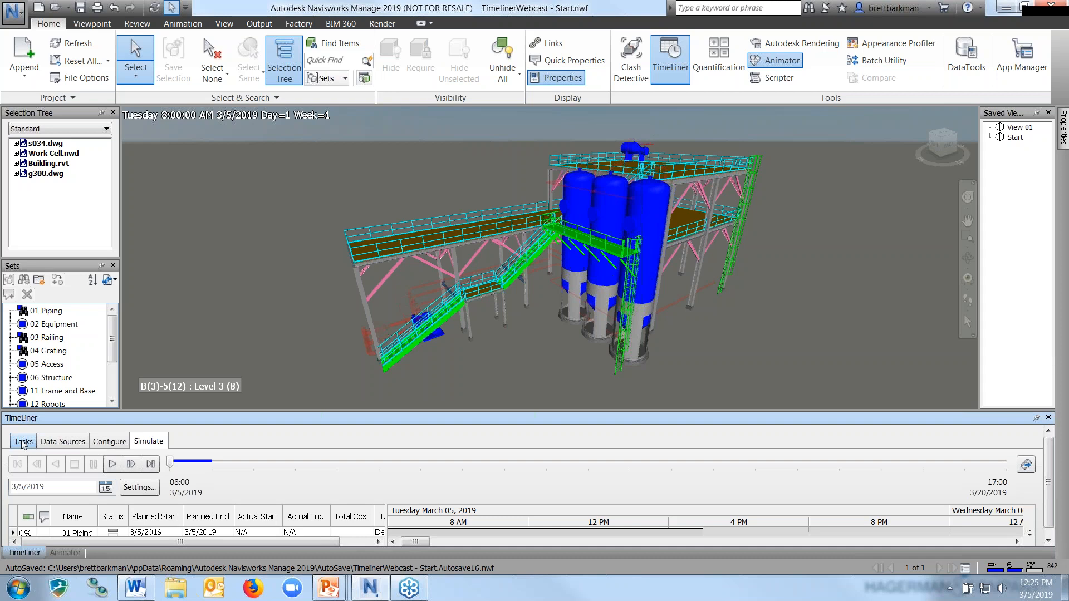
# Step: Return to the task list and enlarge the TimeLiner window to show every task down to 16 Conveyors
pyautogui.click(24, 441)
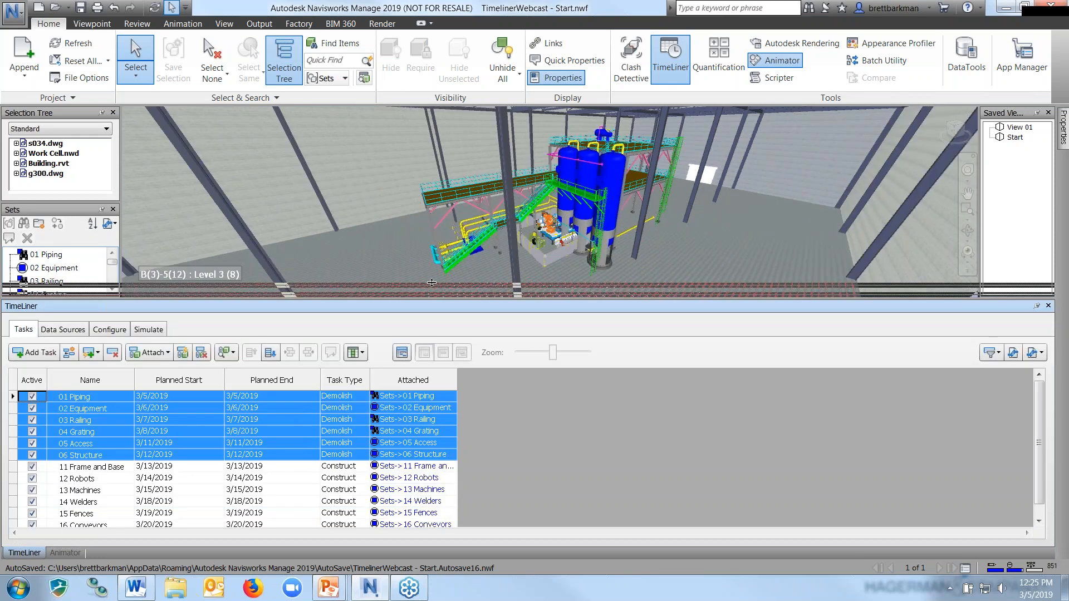
pyautogui.moveTo(432, 283); pyautogui.dragTo(432, 283)
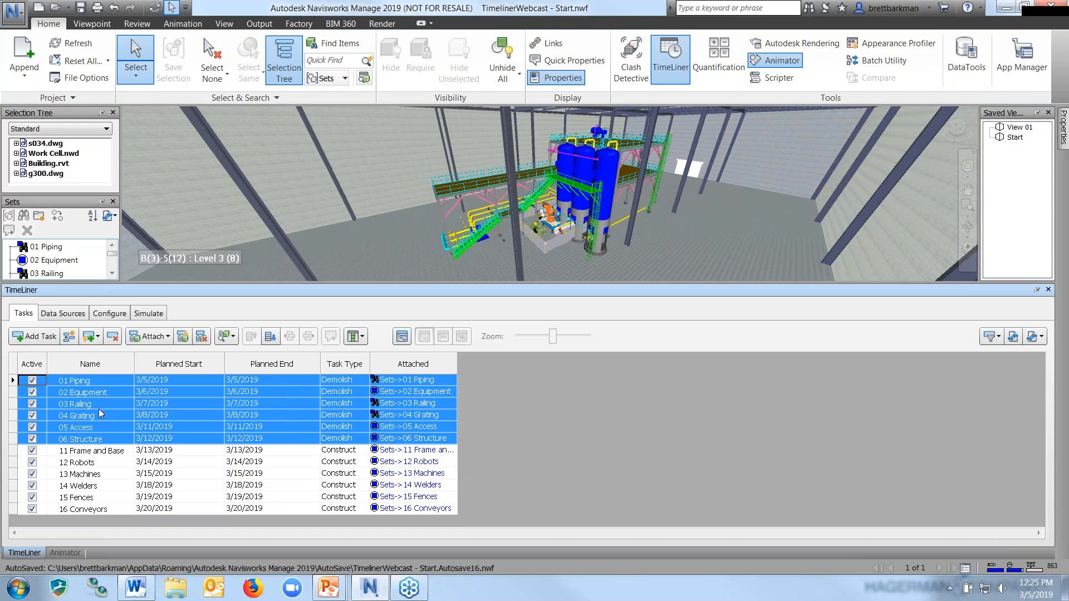
pyautogui.click(94, 497)
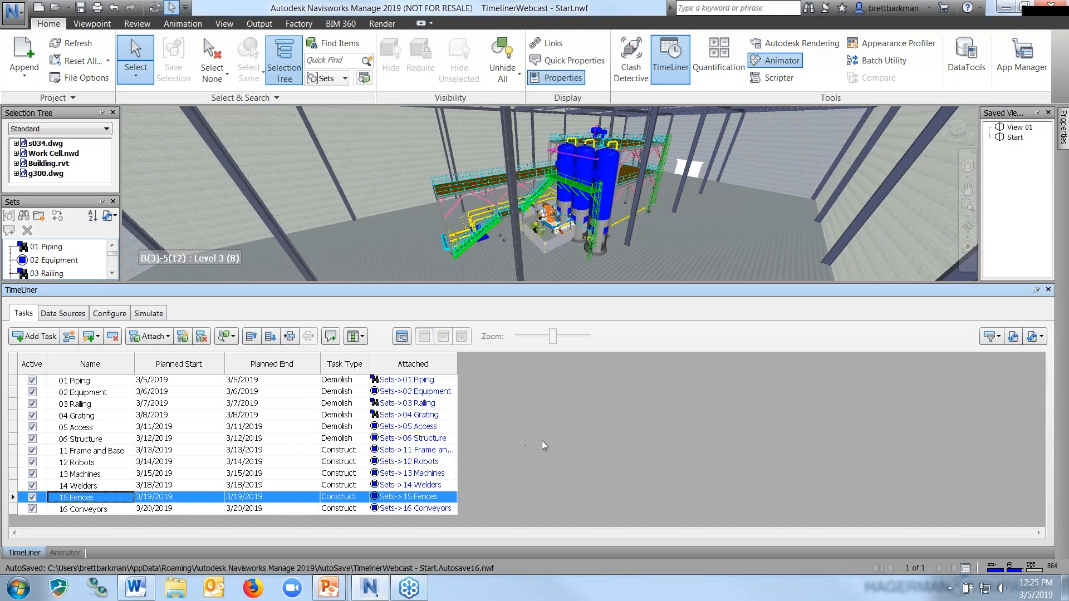
# Step: Insert a new task above 01 Piping and name it demo
pyautogui.click(79, 382)
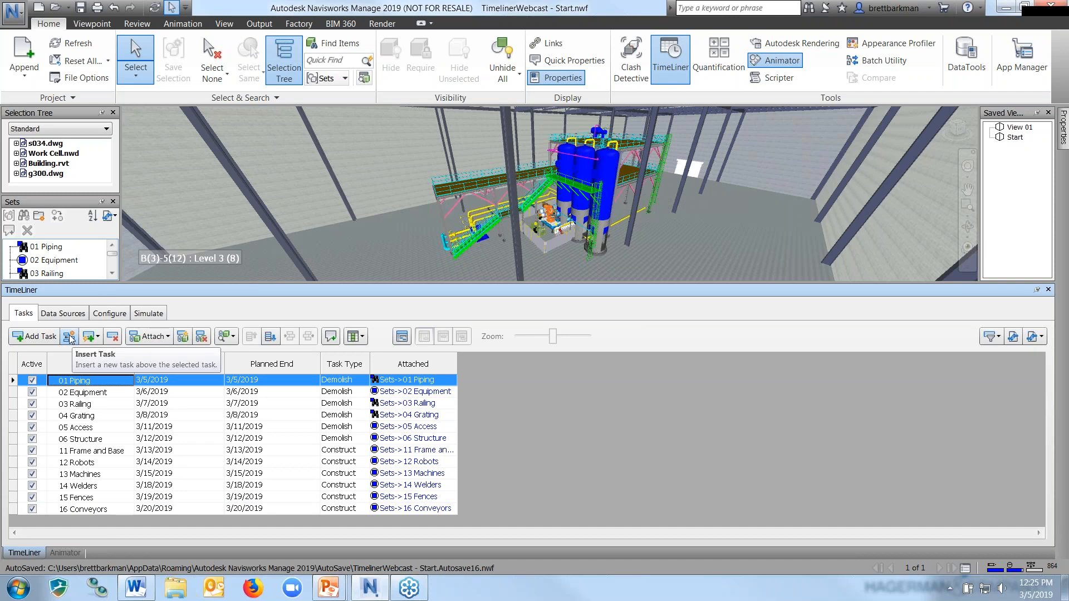
pyautogui.click(70, 337)
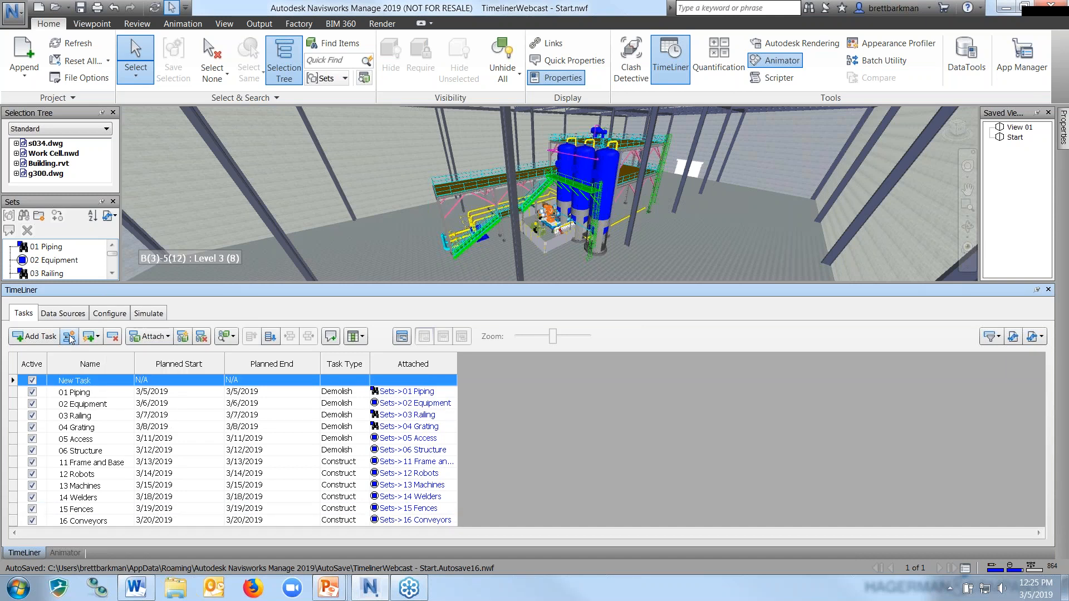
pyautogui.click(87, 382)
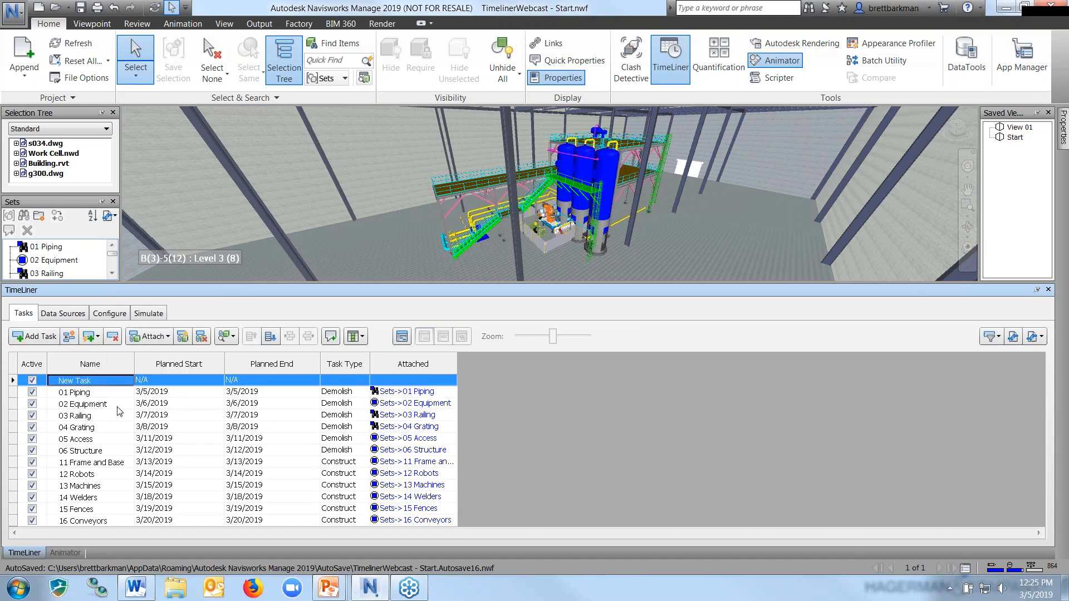
pyautogui.write('demo')
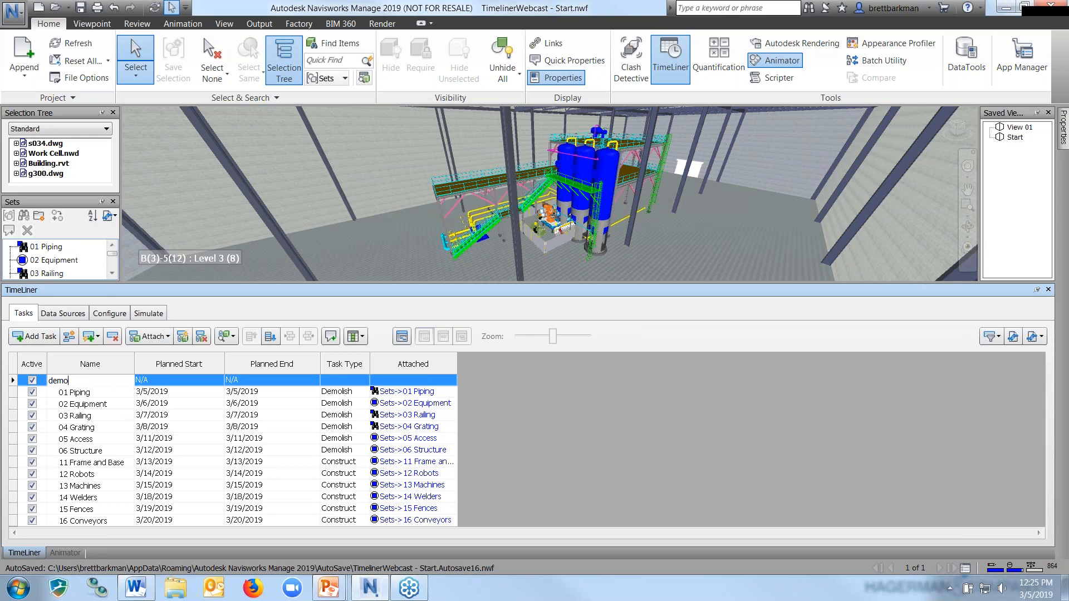
pyautogui.press('Tab')
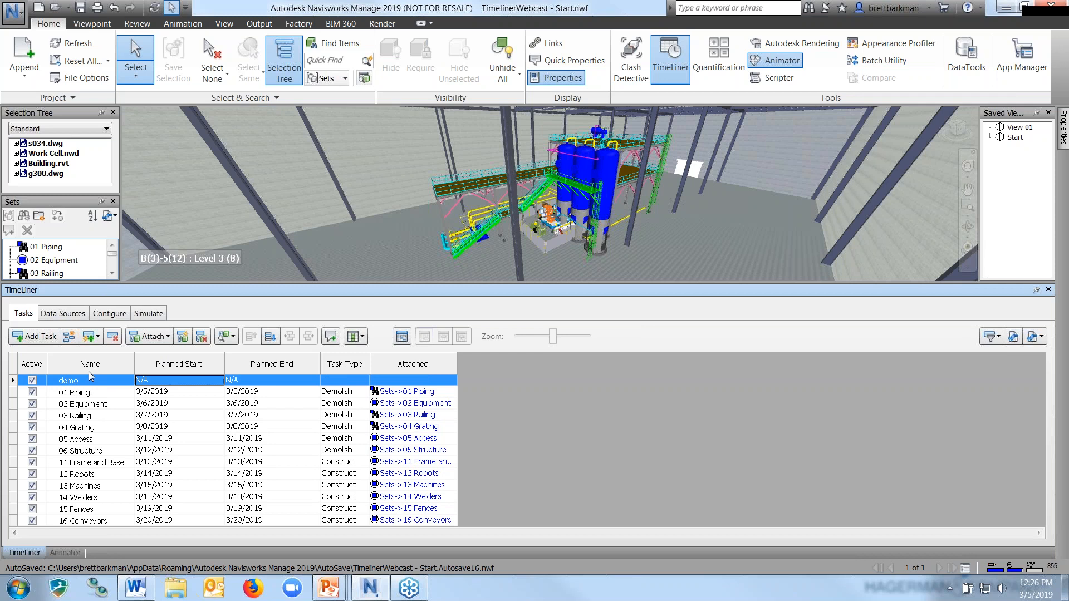
# Step: Indent tasks 01 Piping through 06 Structure beneath the demo task and collapse that group
pyautogui.click(14, 392)
pyautogui.moveTo(14, 393); pyautogui.dragTo(19, 455)
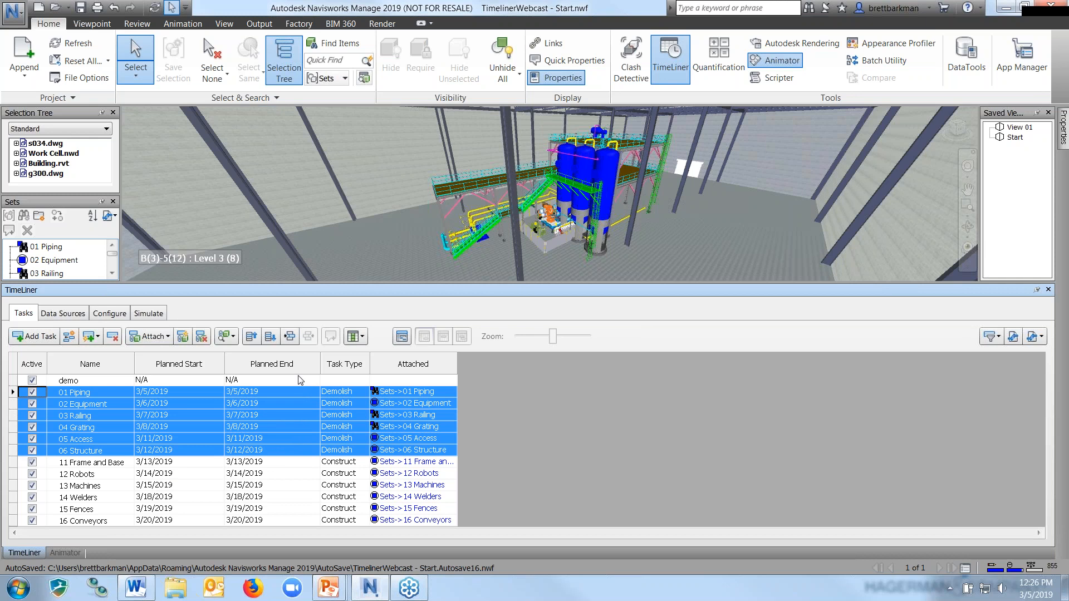
pyautogui.click(289, 337)
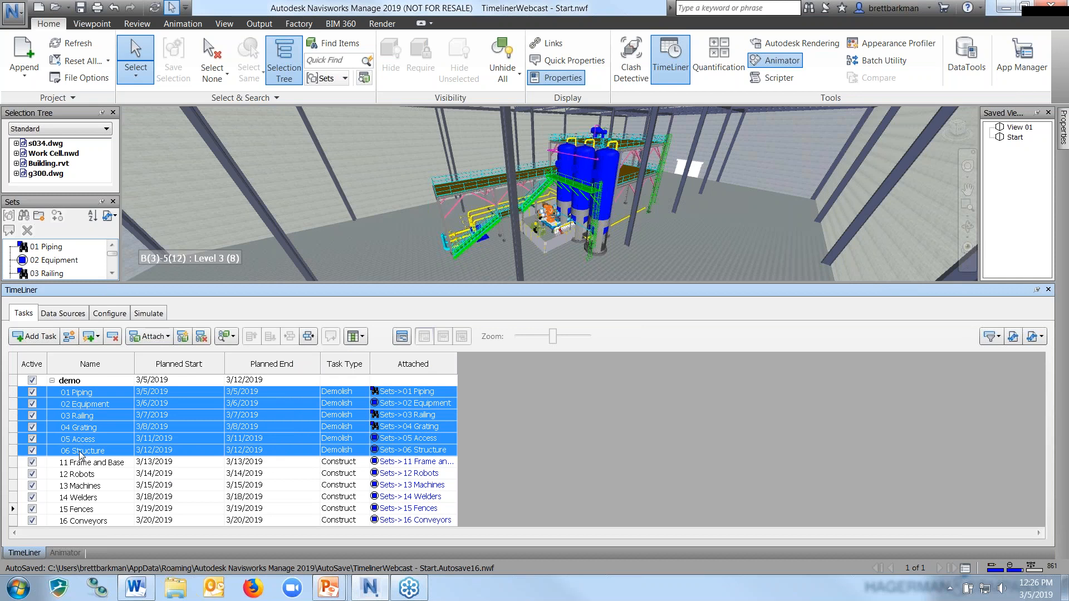
pyautogui.click(52, 381)
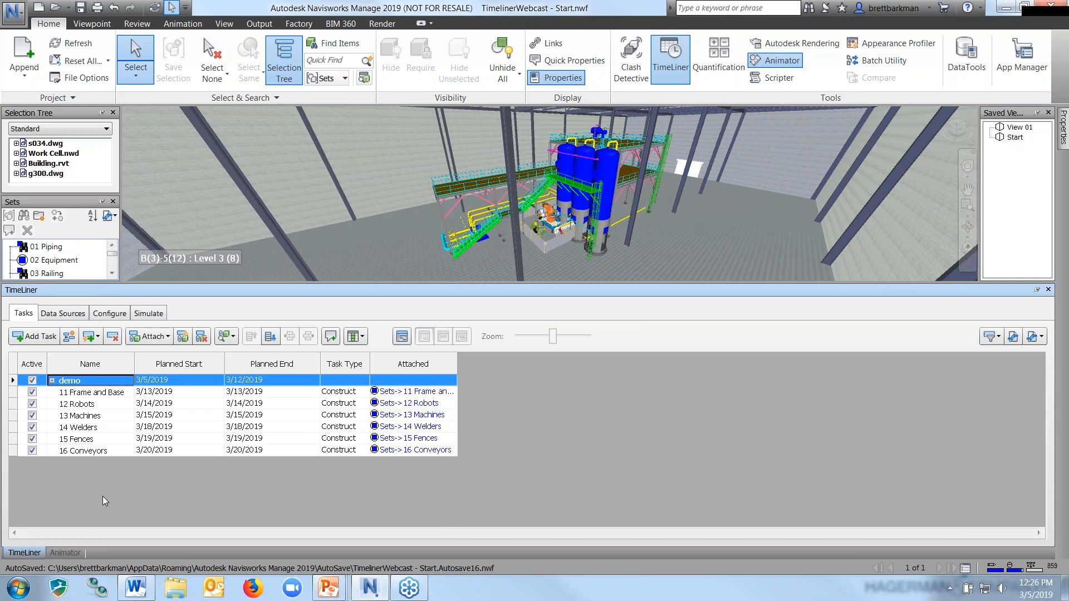
# Step: Insert a task above 11 Frame and Base and name it new
pyautogui.click(89, 392)
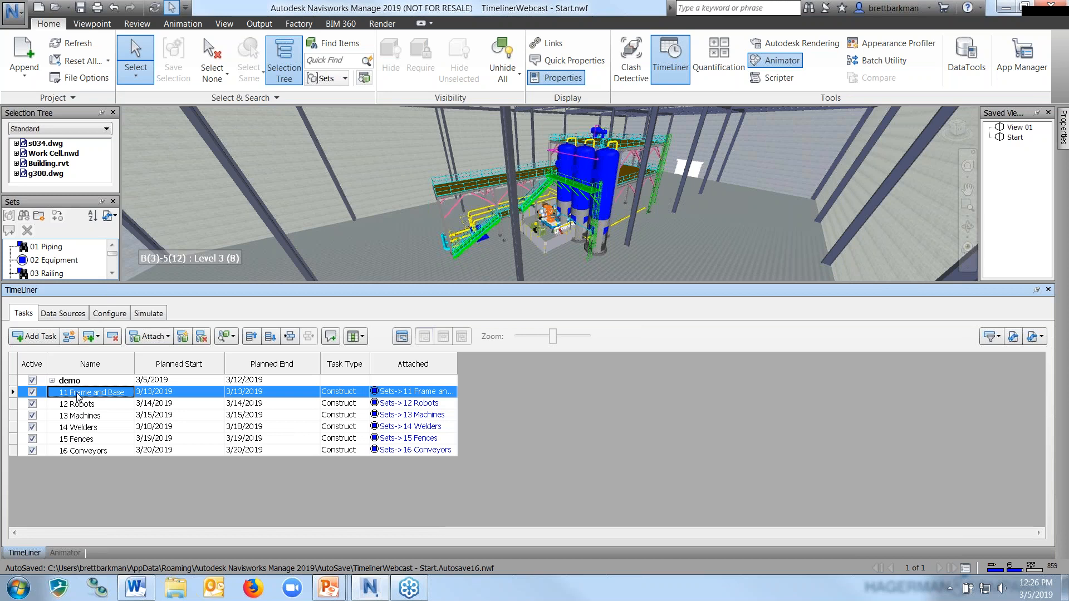
pyautogui.click(70, 338)
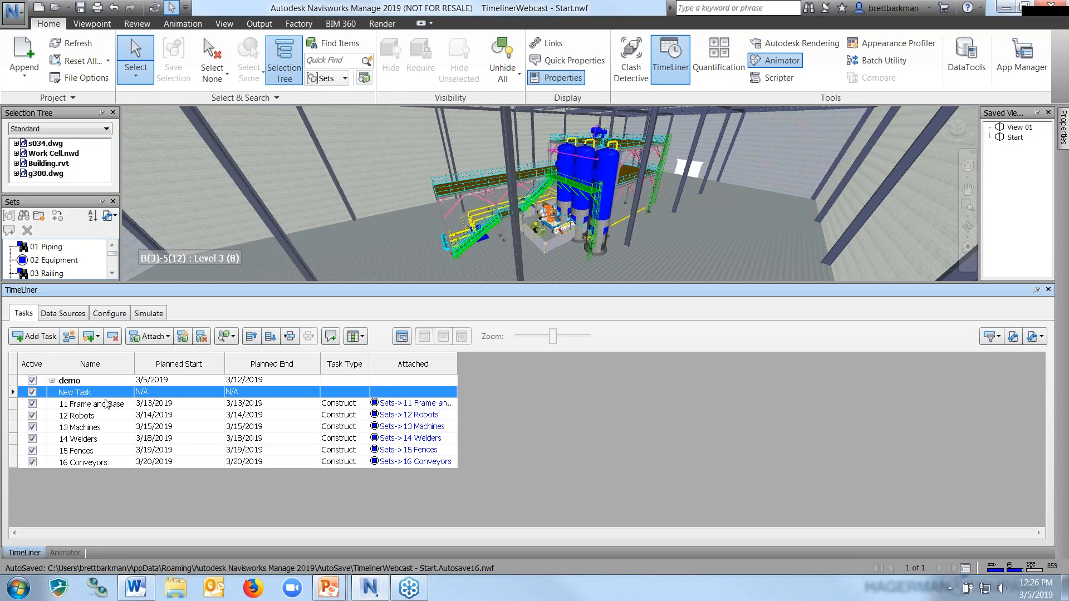
pyautogui.click(89, 392)
pyautogui.write('n')
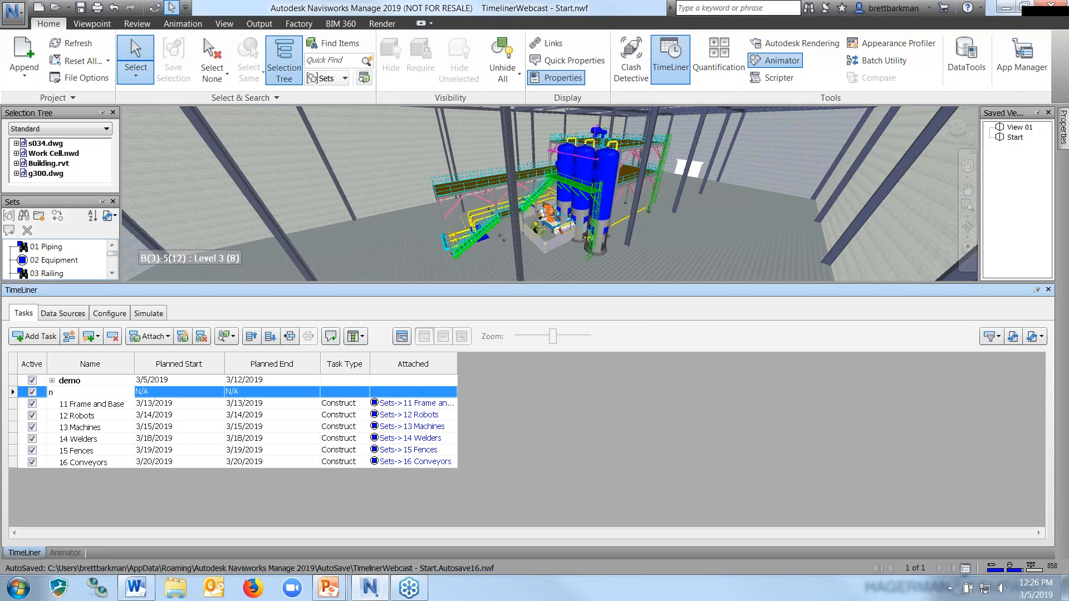
pyautogui.write('ew')
pyautogui.click(149, 391)
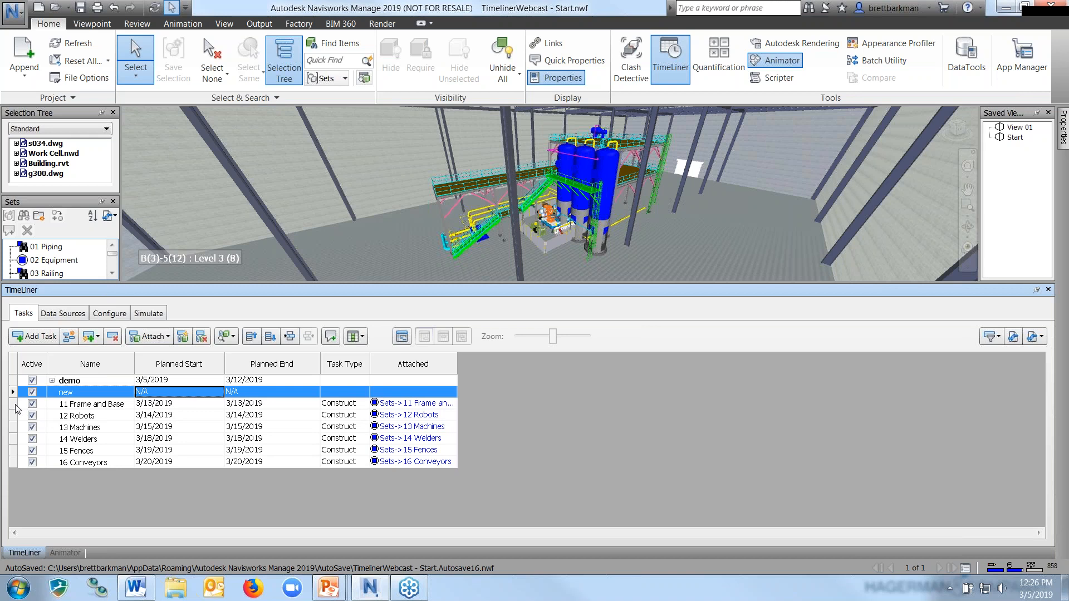
# Step: Indent tasks 11 Frame and Base through 16 Conveyors beneath the new task and collapse both summary tasks
pyautogui.moveTo(19, 404); pyautogui.dragTo(12, 465)
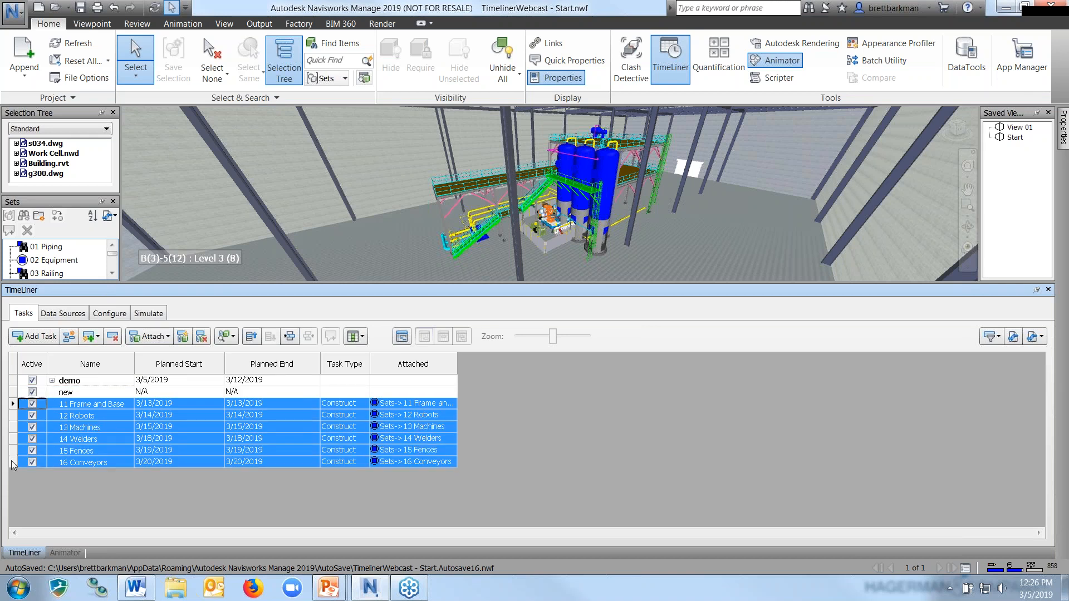
pyautogui.click(291, 336)
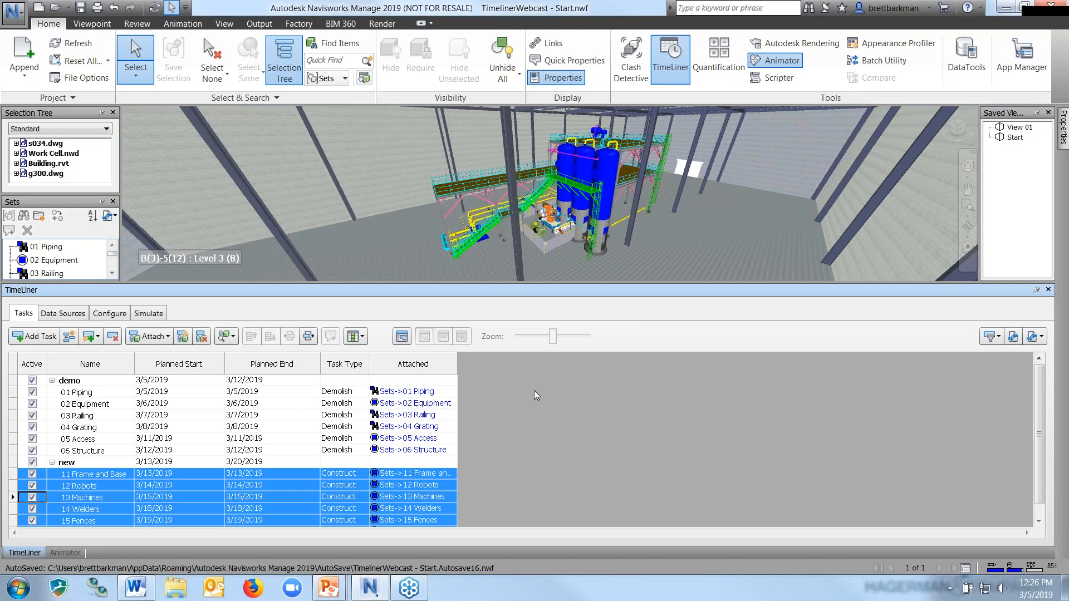
pyautogui.click(53, 381)
pyautogui.click(52, 393)
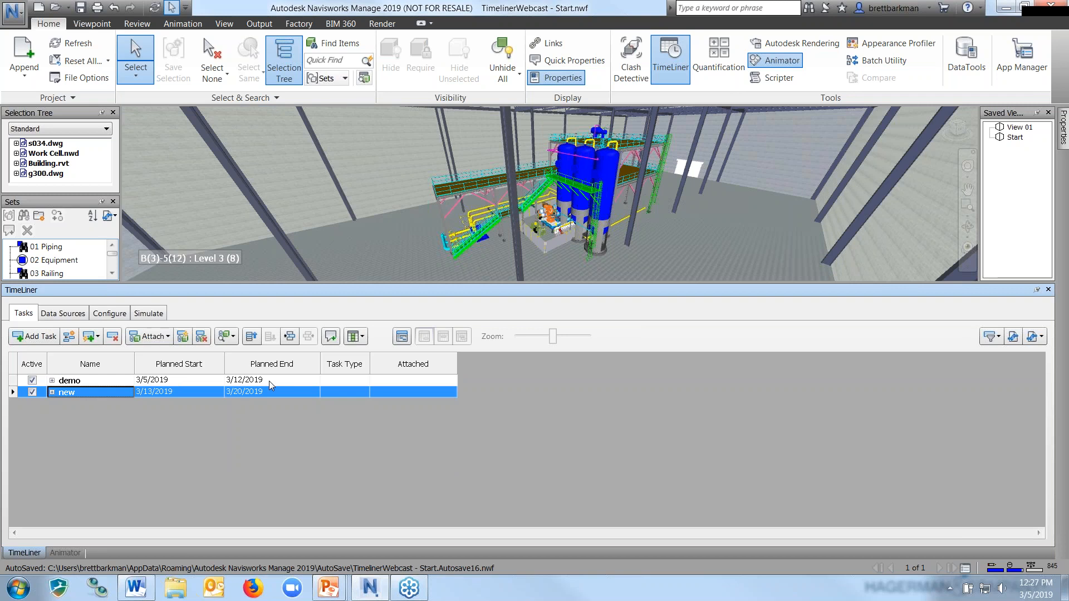
# Step: Expand the demo and new summary tasks to review their subtasks and collapse both again
pyautogui.click(53, 380)
pyautogui.click(52, 462)
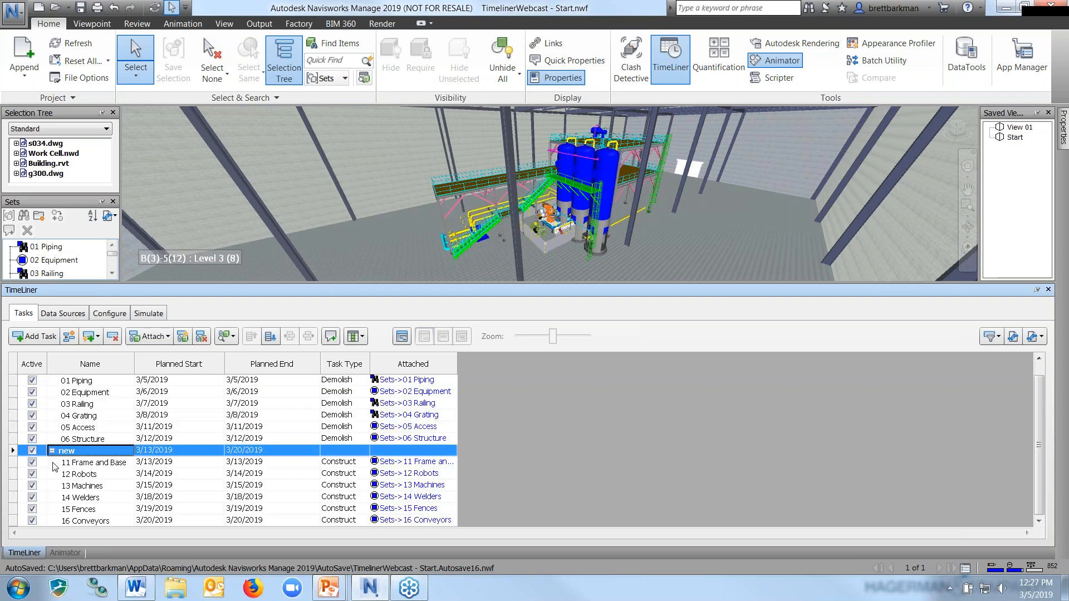
pyautogui.scroll(1, 549, 421)
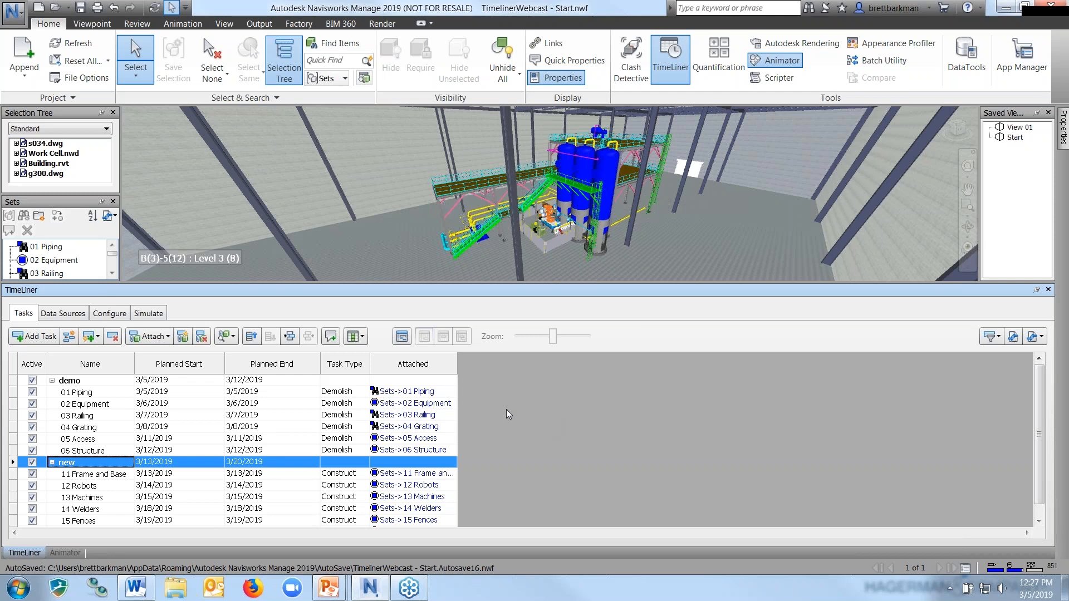
pyautogui.click(52, 382)
pyautogui.click(52, 392)
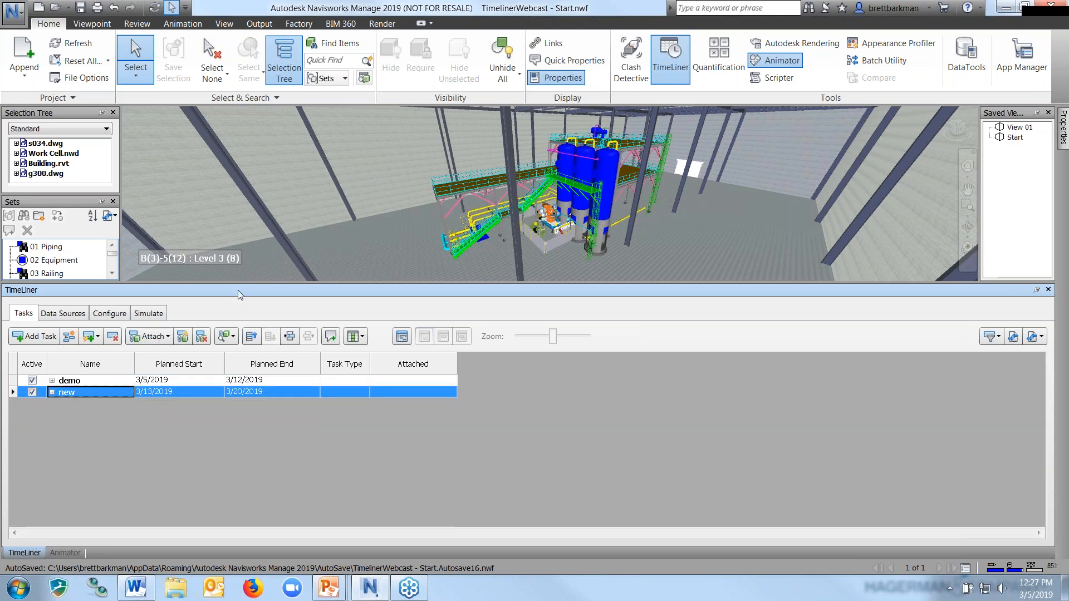
# Step: Switch from the TimeLiner to the Animator and reduce the docked window's height to enlarge the model view
pyautogui.moveTo(234, 281); pyautogui.dragTo(226, 335)
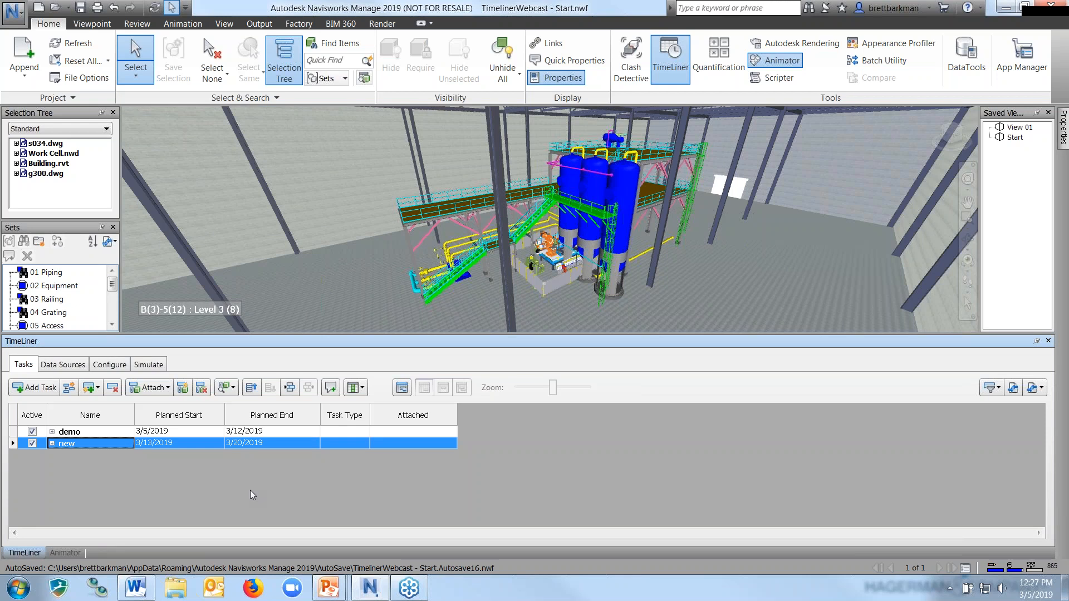
pyautogui.click(65, 553)
pyautogui.moveTo(137, 334); pyautogui.dragTo(138, 367)
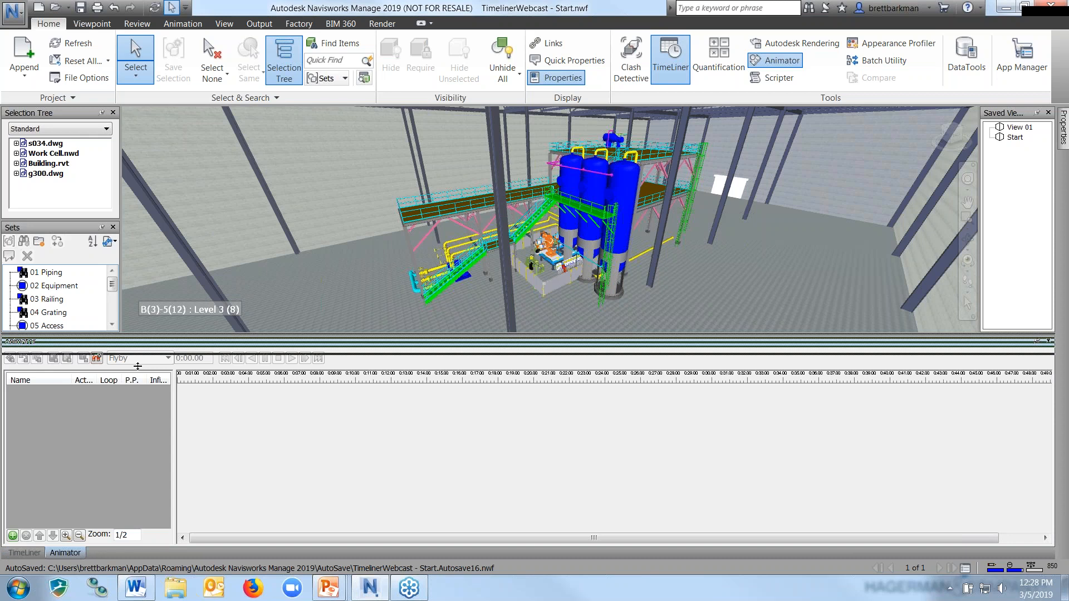
pyautogui.moveTo(137, 366); pyautogui.dragTo(138, 389)
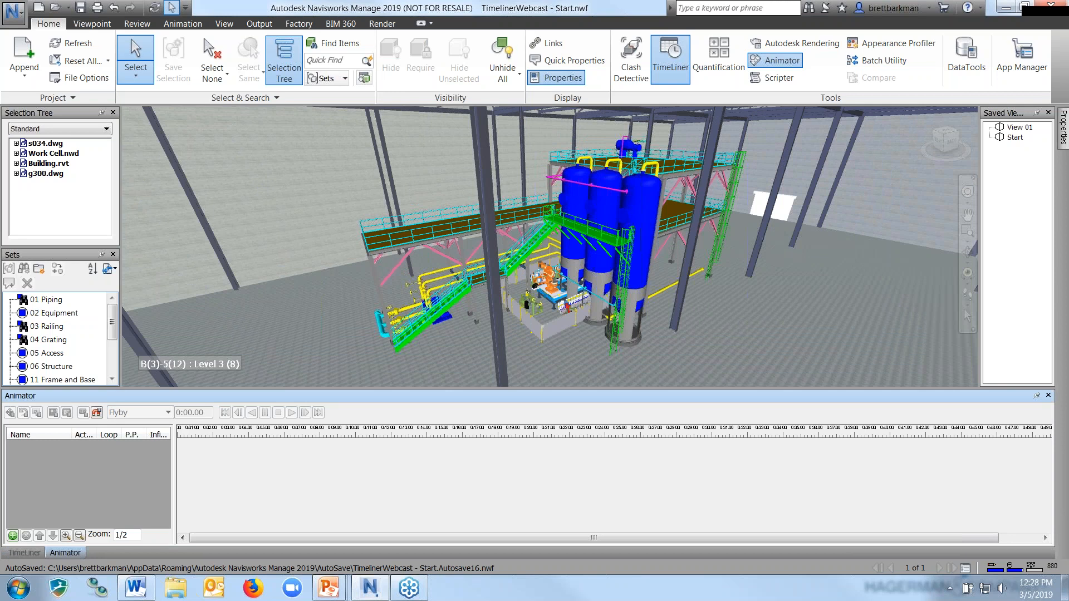
pyautogui.moveTo(144, 387); pyautogui.dragTo(144, 400)
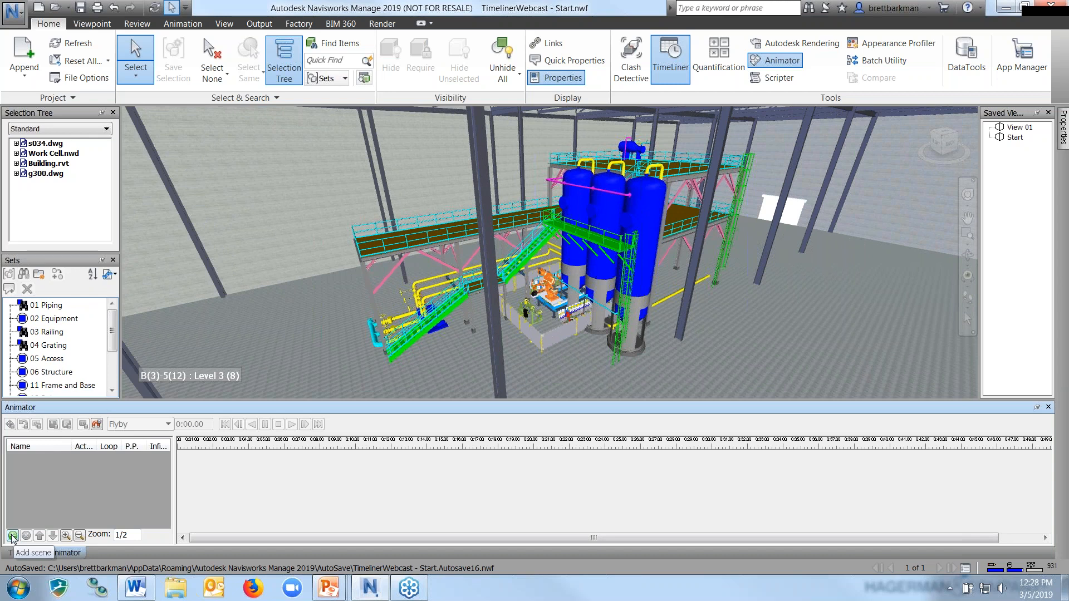
# Step: Add an animation scene named Flyby and add a camera to it, keeping the name Camera
pyautogui.click(12, 536)
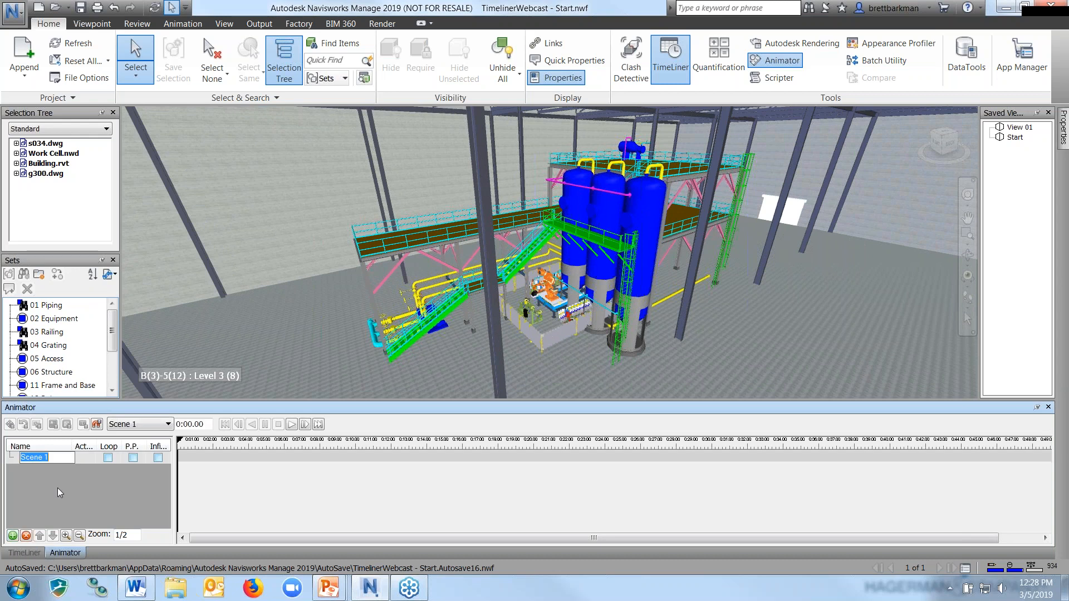
pyautogui.write('Flyby')
pyautogui.press('Return')
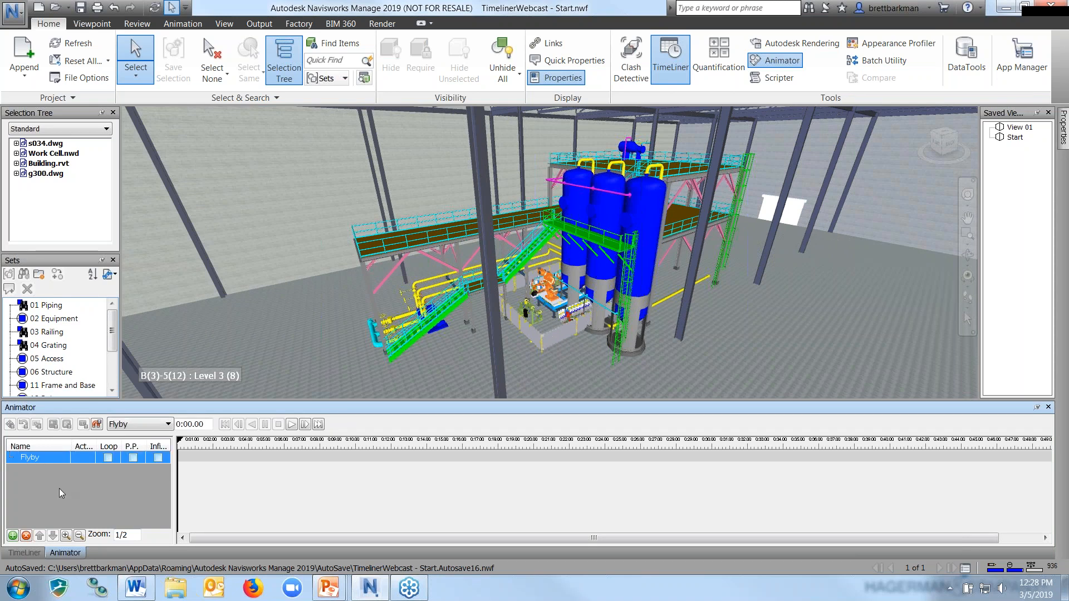
pyautogui.rightClick(34, 459)
pyautogui.click(35, 505)
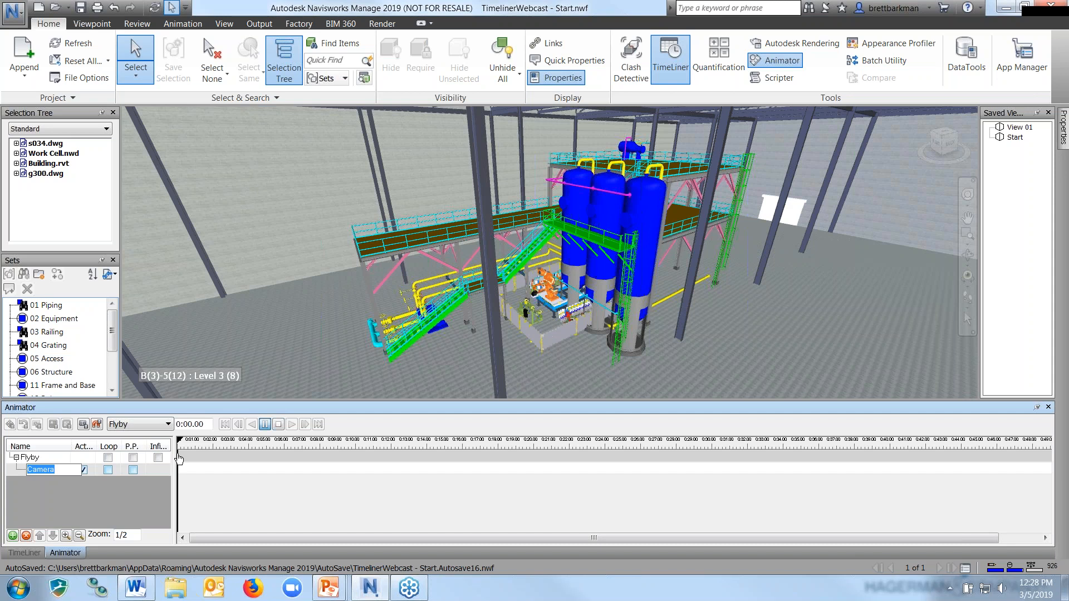
pyautogui.press('Return')
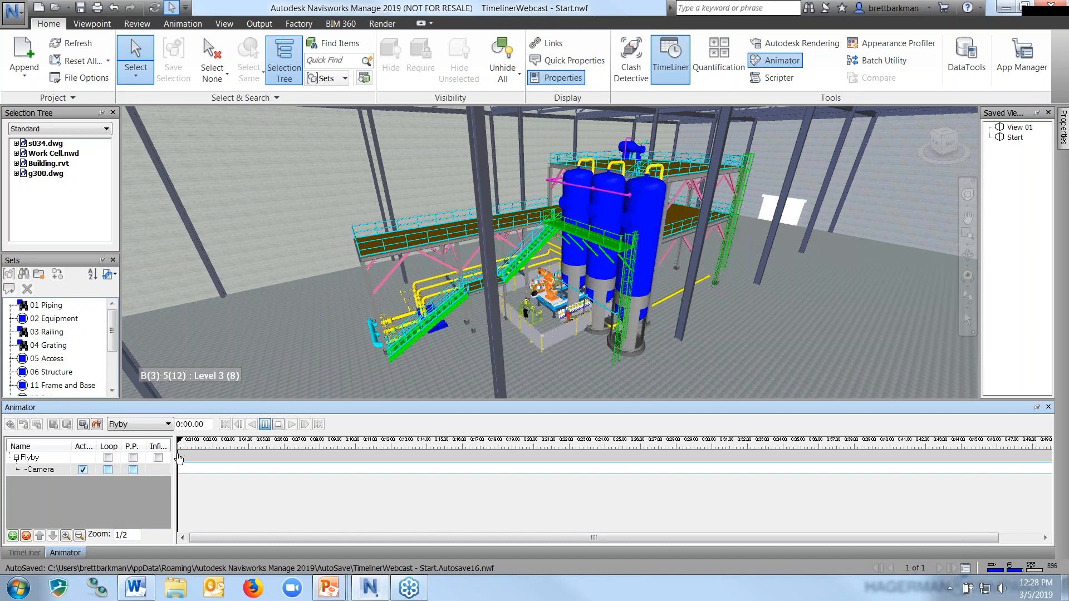
# Step: Try scrubbing the Flyby timeline to about 7.7 seconds and reset it to the start
pyautogui.moveTo(178, 458); pyautogui.dragTo(239, 455)
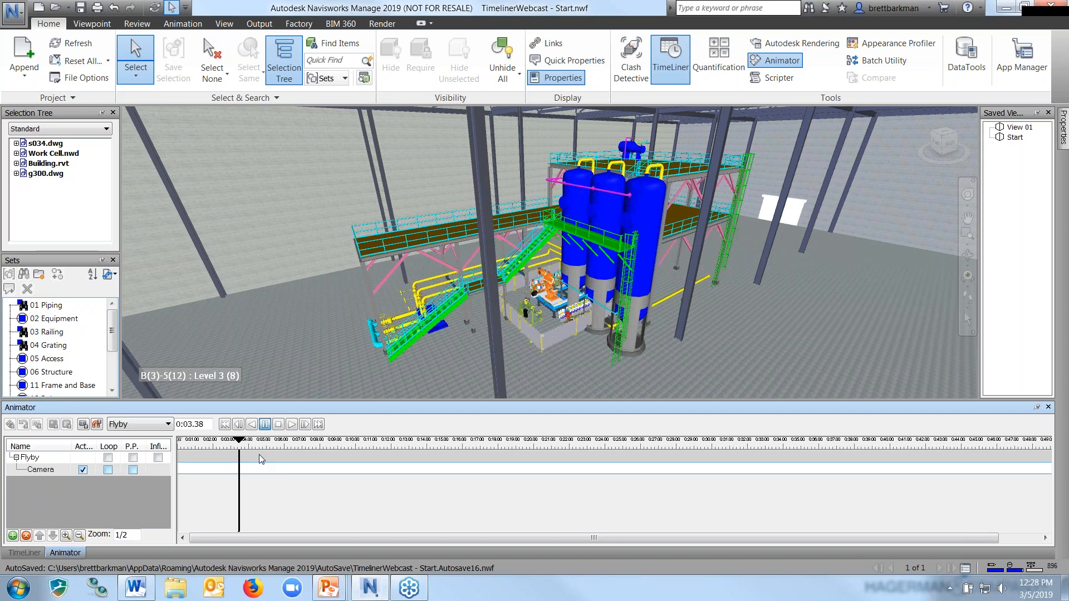
pyautogui.click(282, 461)
pyautogui.click(316, 452)
pyautogui.click(203, 424)
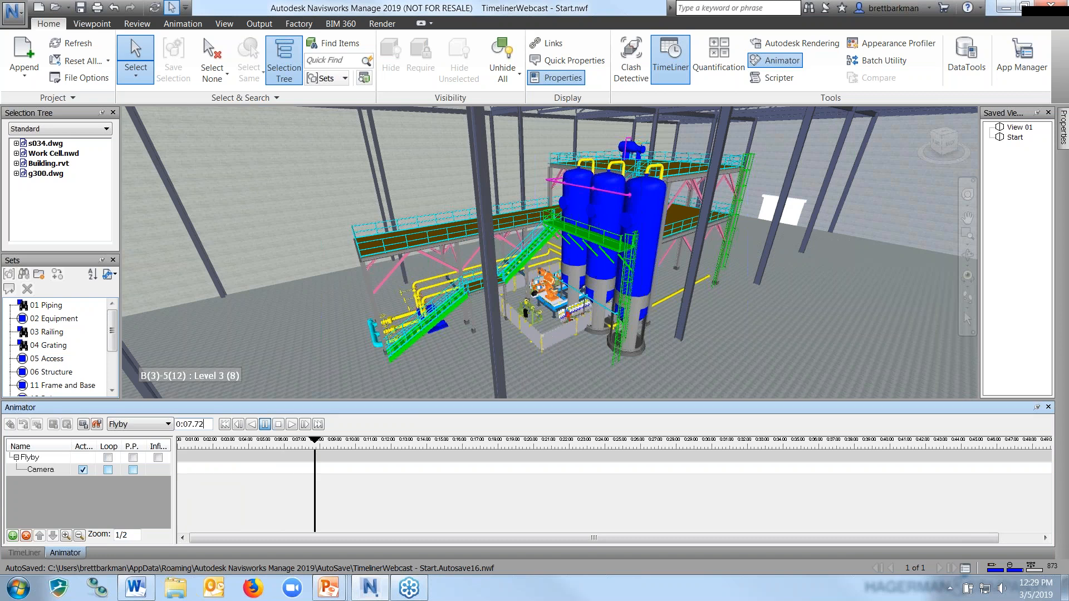
pyautogui.press('Return')
pyautogui.click(278, 425)
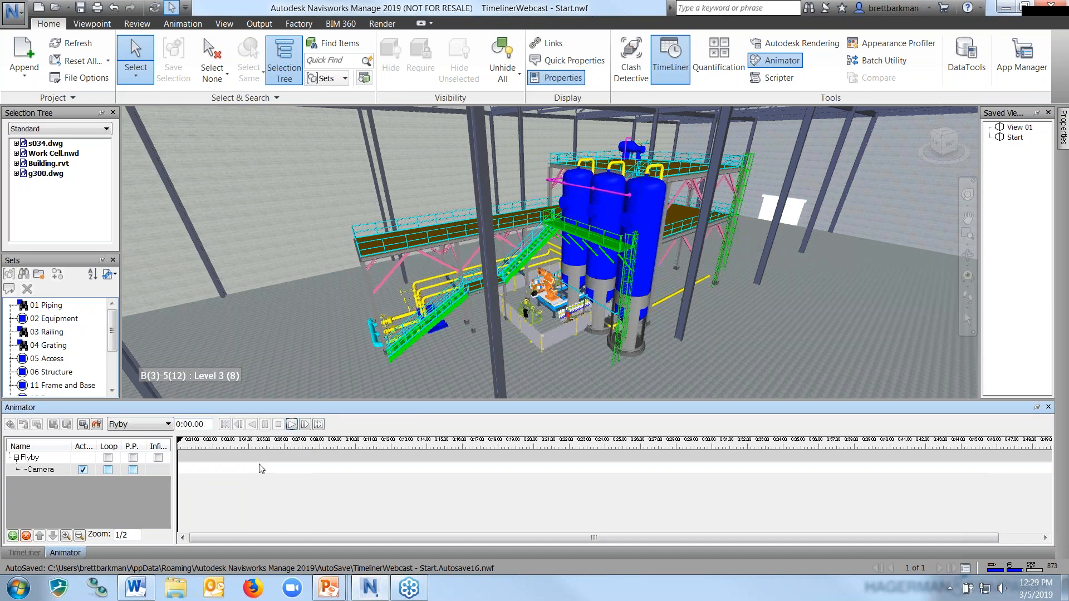
# Step: Restore the Start saved viewpoint and capture it as a camera keyframe at 0:00.00
pyautogui.click(210, 424)
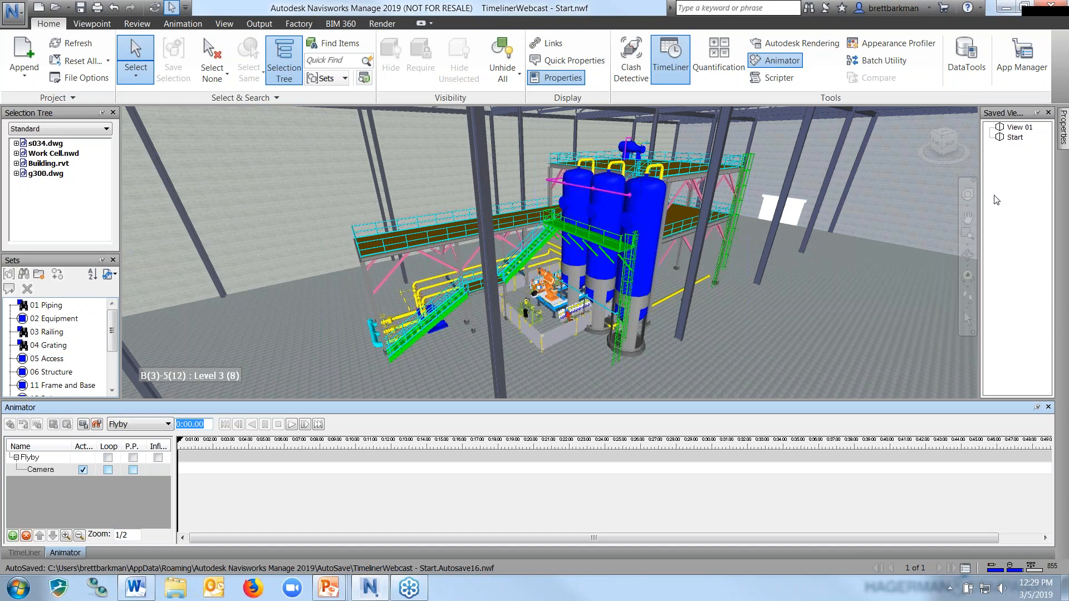
pyautogui.click(1015, 139)
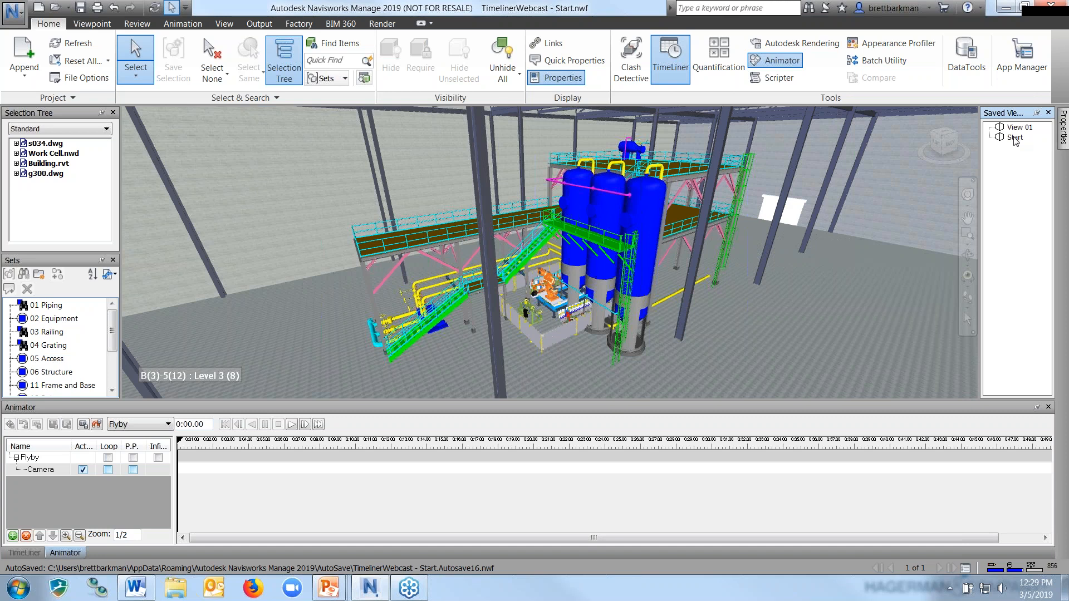
pyautogui.click(1014, 139)
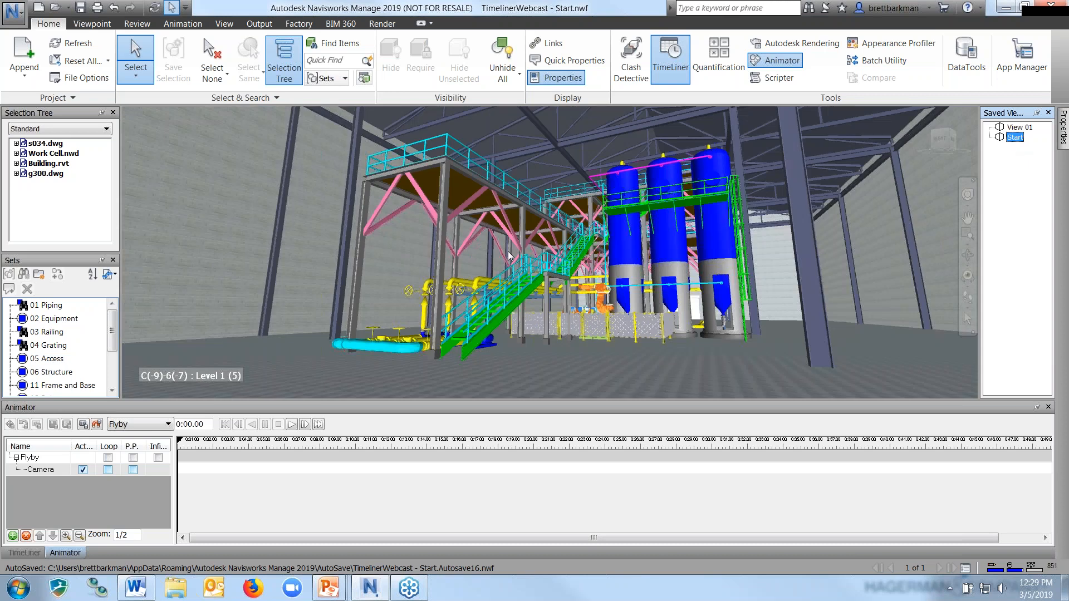
pyautogui.click(83, 424)
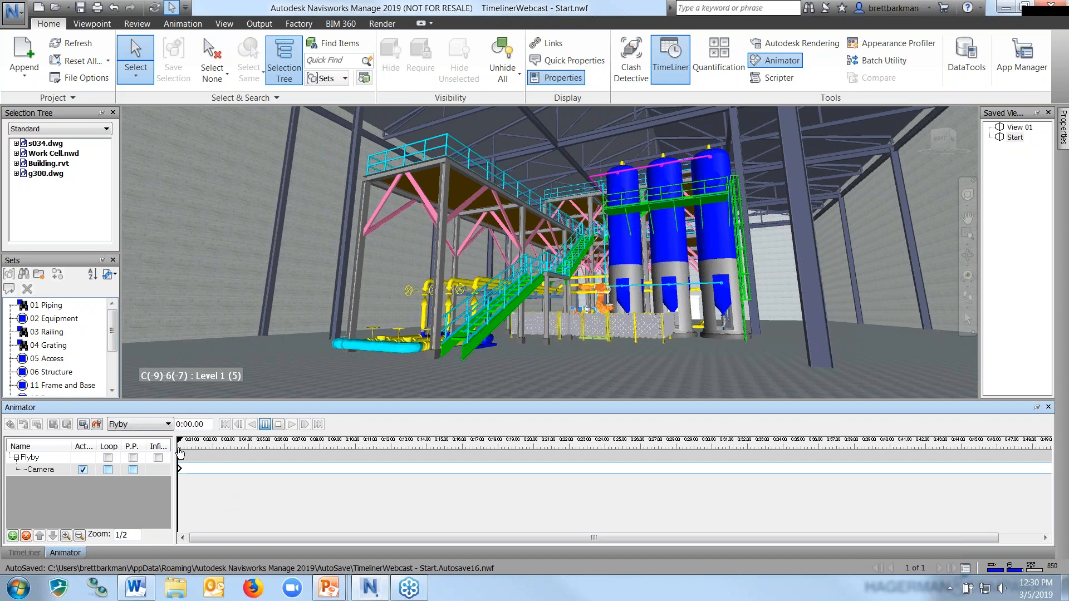
pyautogui.moveTo(180, 453); pyautogui.dragTo(183, 454)
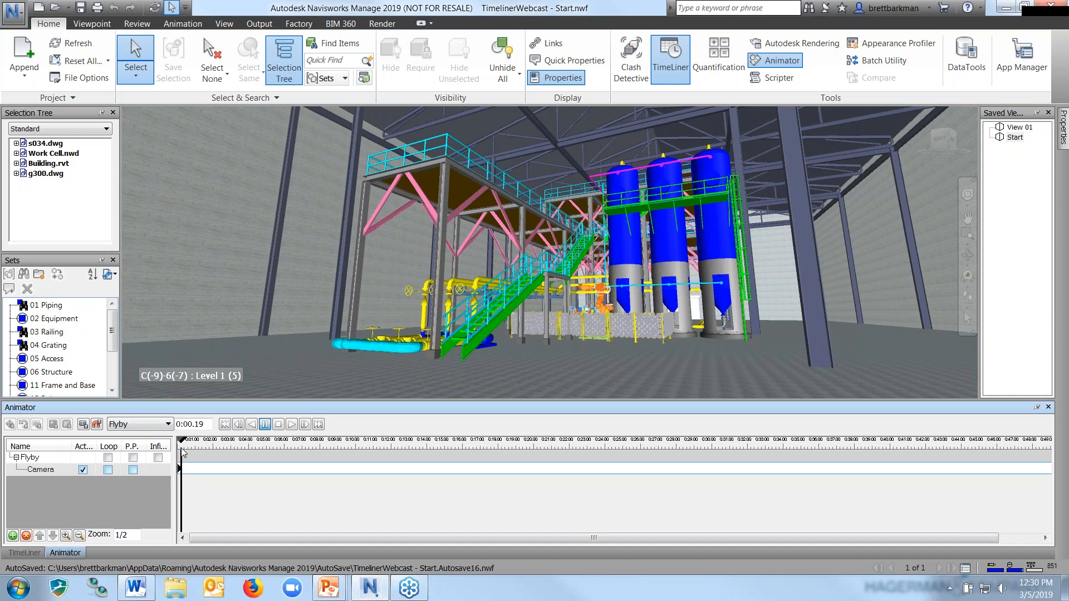
pyautogui.moveTo(183, 454); pyautogui.dragTo(251, 457)
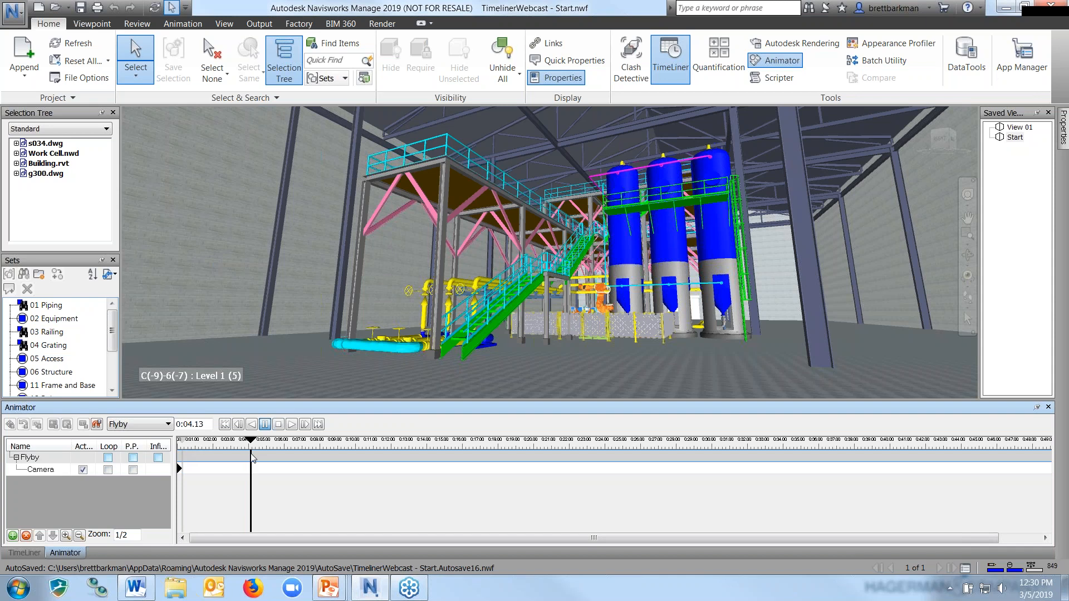
pyautogui.doubleClick(205, 425)
pyautogui.write('3')
pyautogui.press('Return')
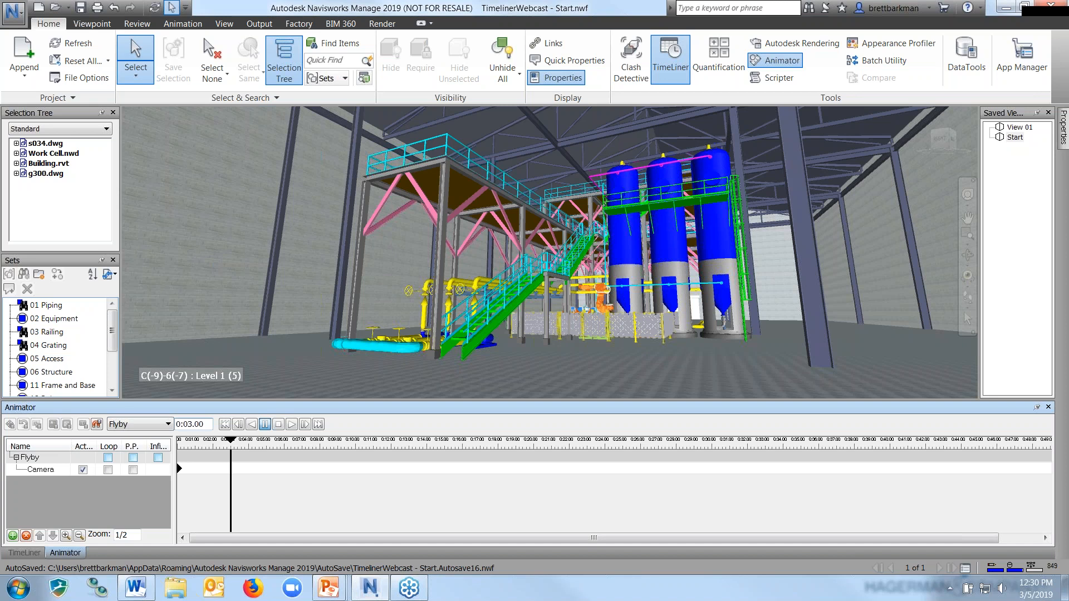
pyautogui.keyDown('shift'); pyautogui.moveTo(707, 225); pyautogui.dragTo(626, 249, button='middle'); pyautogui.keyUp('shift')
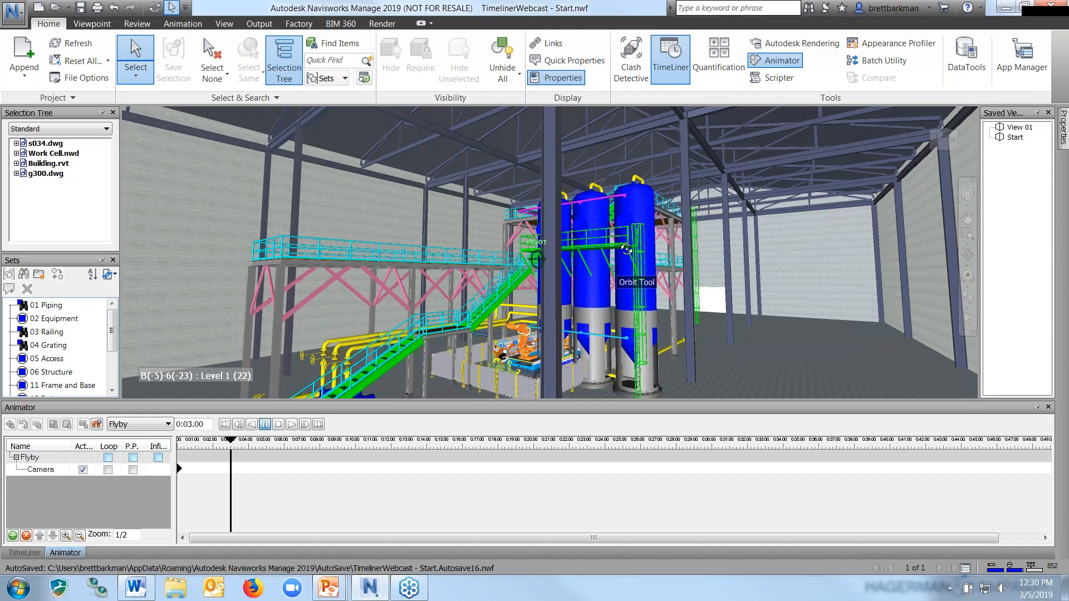
pyautogui.keyDown('shift'); pyautogui.moveTo(626, 248); pyautogui.dragTo(613, 209, button='middle'); pyautogui.keyUp('shift')
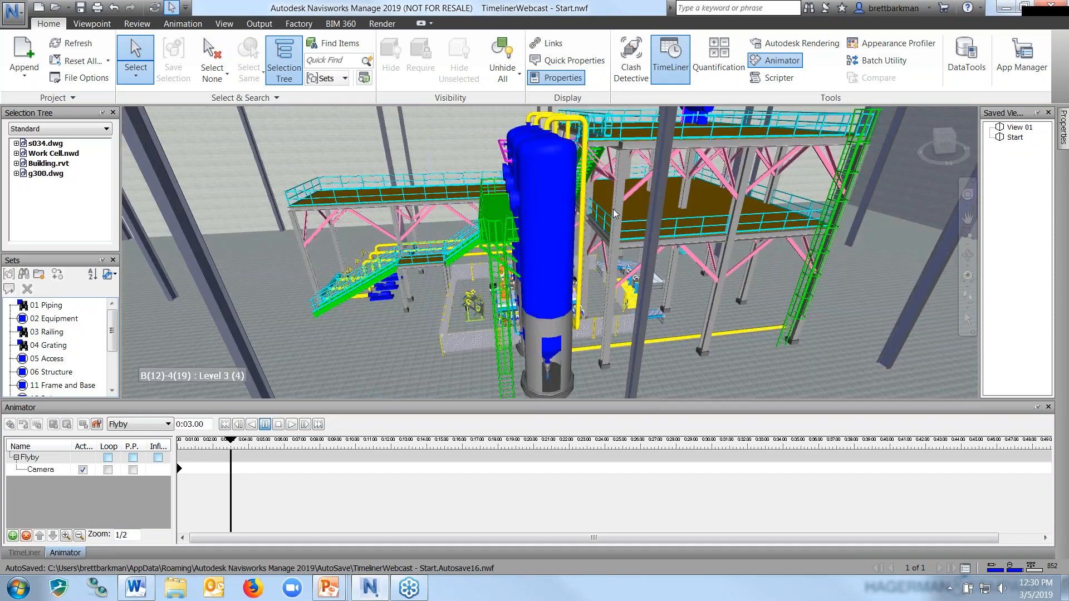
pyautogui.moveTo(613, 209); pyautogui.dragTo(616, 241, button='middle')
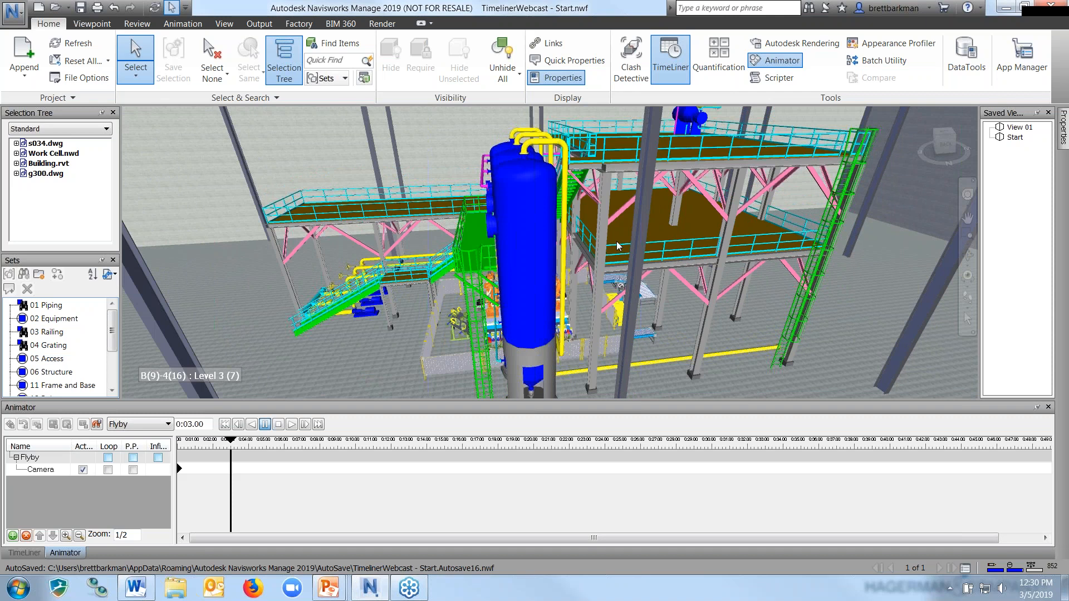
pyautogui.moveTo(616, 242); pyautogui.dragTo(603, 223, button='middle')
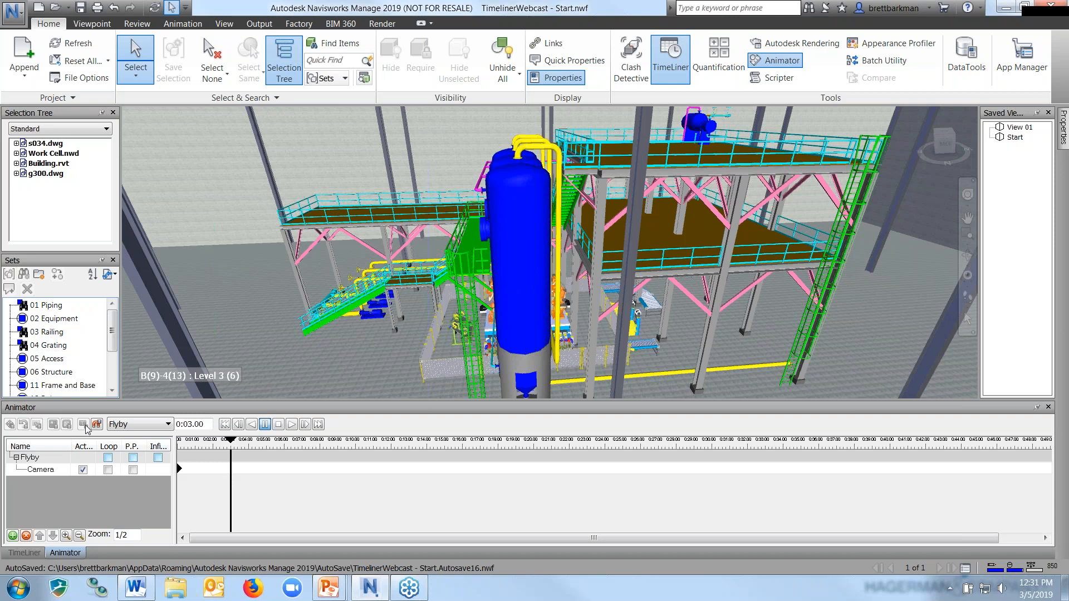
pyautogui.click(36, 458)
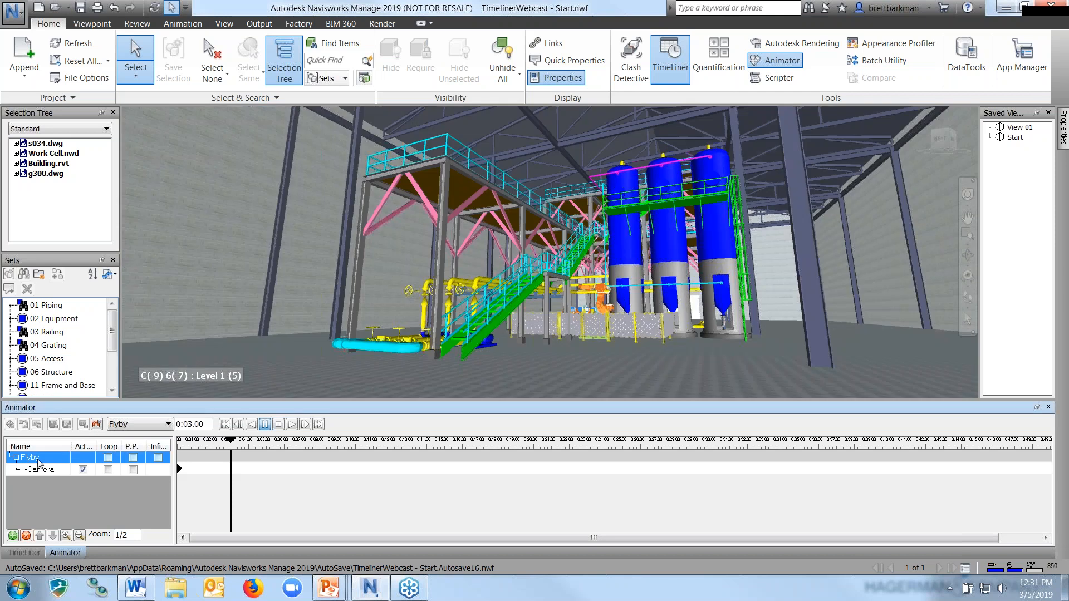
pyautogui.click(23, 471)
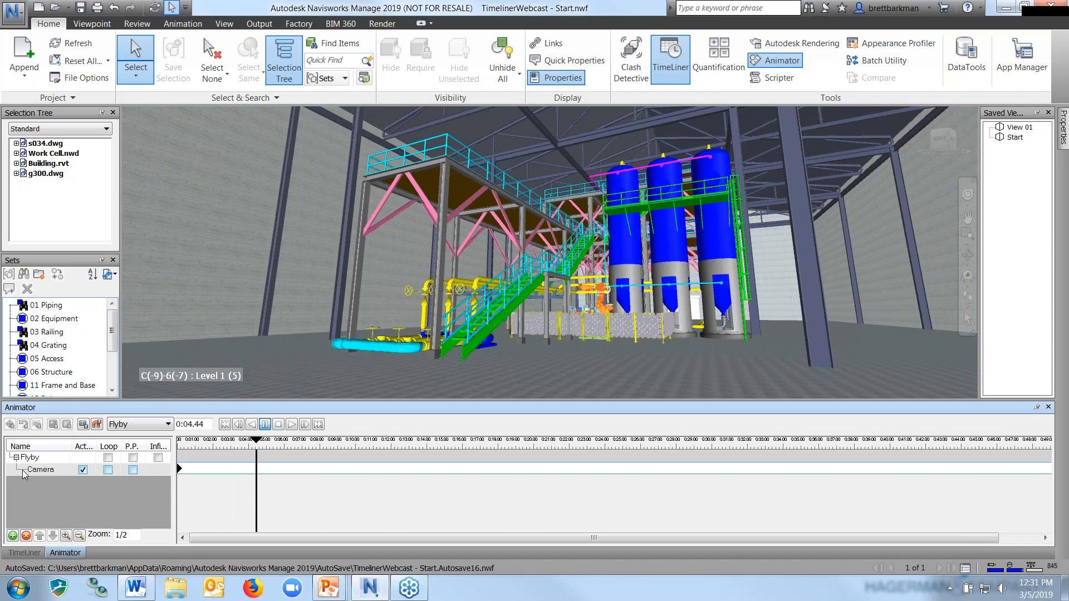
pyautogui.click(278, 425)
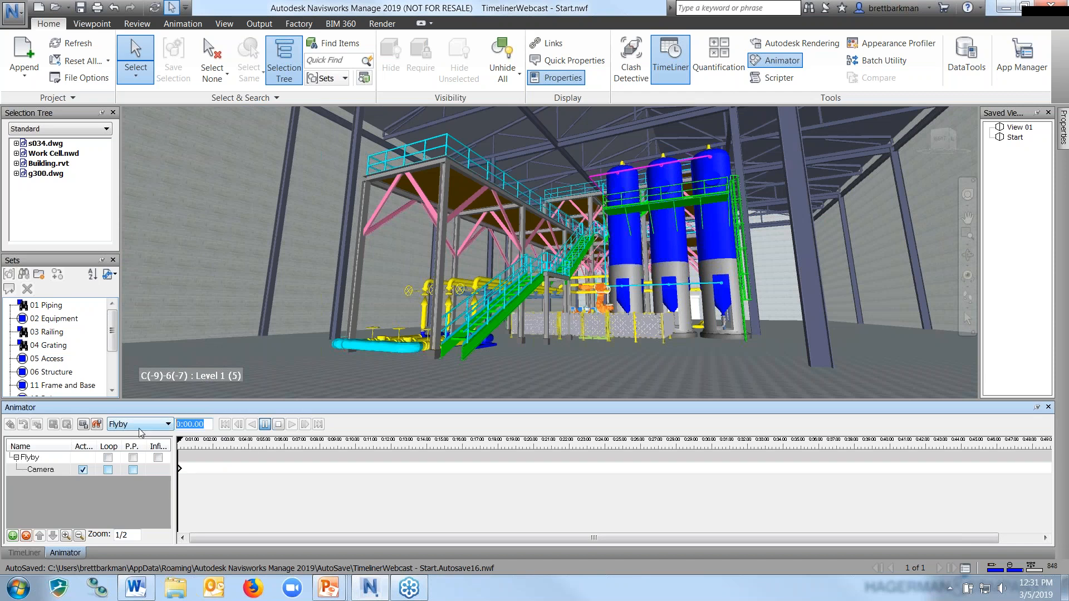
# Step: Set the Flyby time to 0:03.00, orbit to an elevated view of the blue tanks, and capture it as a camera keyframe
pyautogui.write('3')
pyautogui.press('Return')
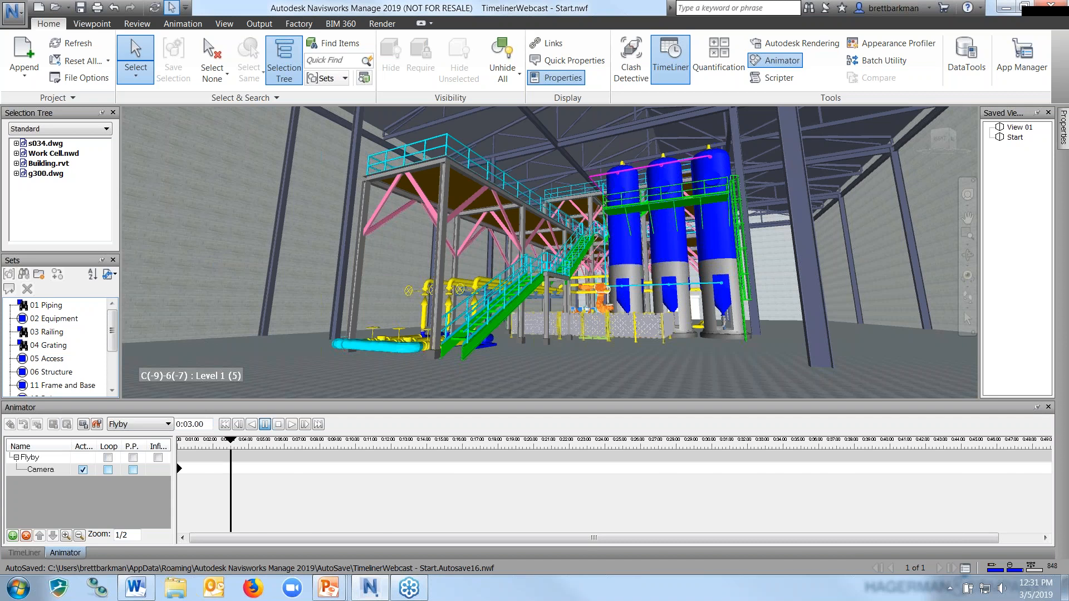
pyautogui.keyDown('shift'); pyautogui.moveTo(706, 262); pyautogui.dragTo(690, 261, button='middle'); pyautogui.keyUp('shift')
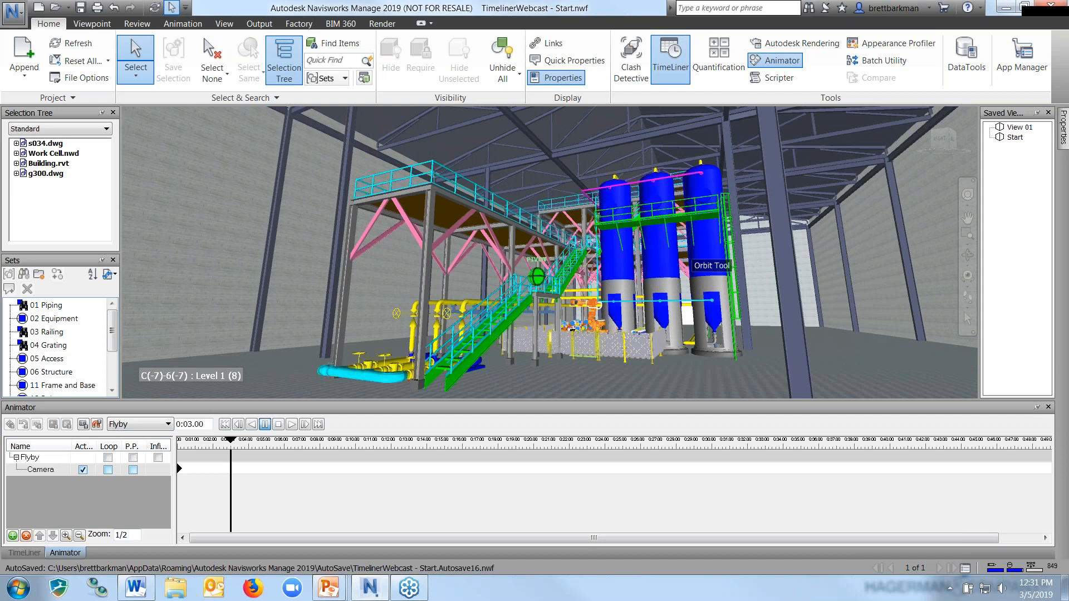
pyautogui.keyDown('shift'); pyautogui.moveTo(710, 237); pyautogui.dragTo(630, 221, button='middle'); pyautogui.keyUp('shift')
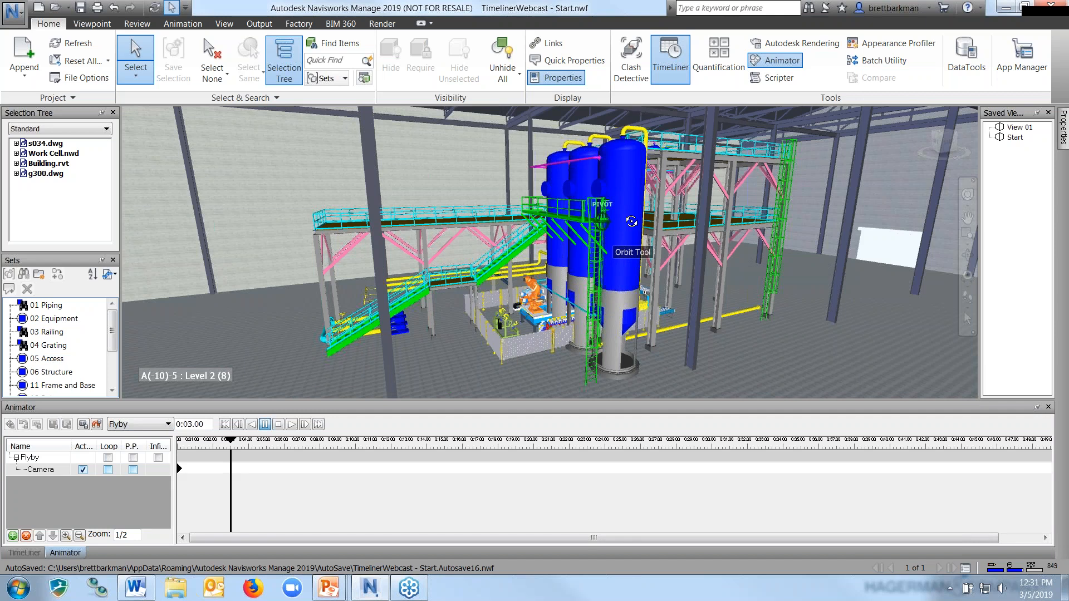
pyautogui.click(83, 424)
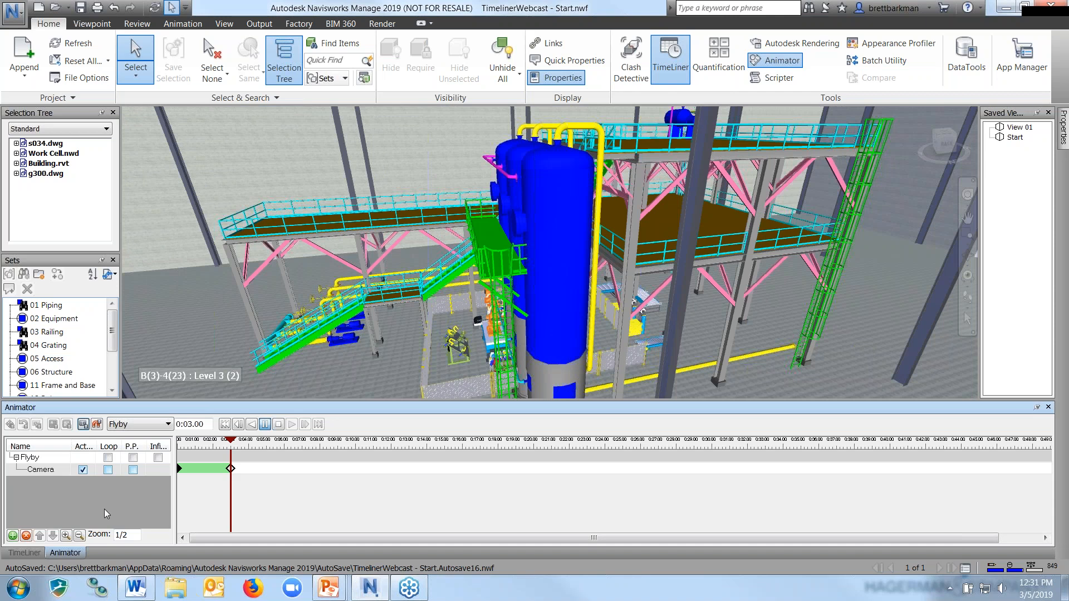
# Step: Set the Flyby time to 0:07.00 and capture a camera keyframe looking down on the brown platforms from the ladder side
pyautogui.doubleClick(190, 425)
pyautogui.write('7')
pyautogui.press('Return')
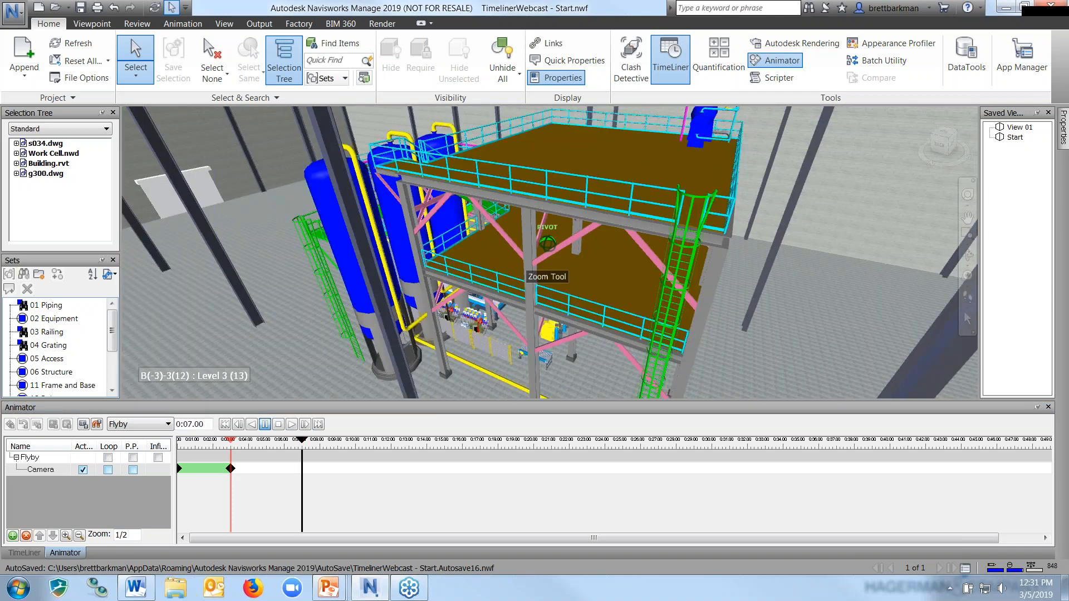
pyautogui.moveTo(547, 243); pyautogui.dragTo(569, 262, button='middle')
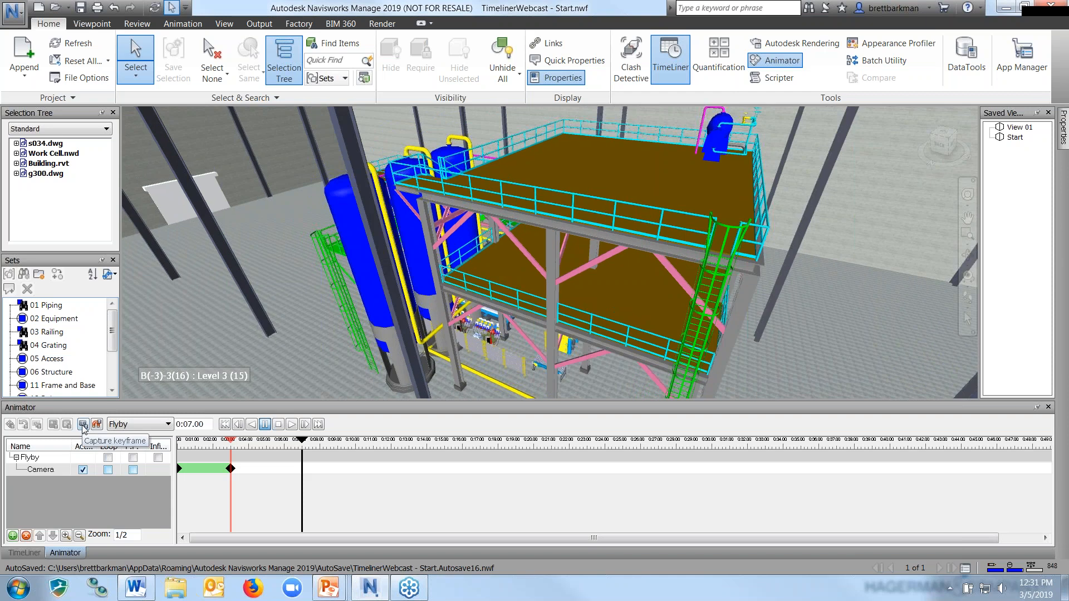
pyautogui.click(83, 425)
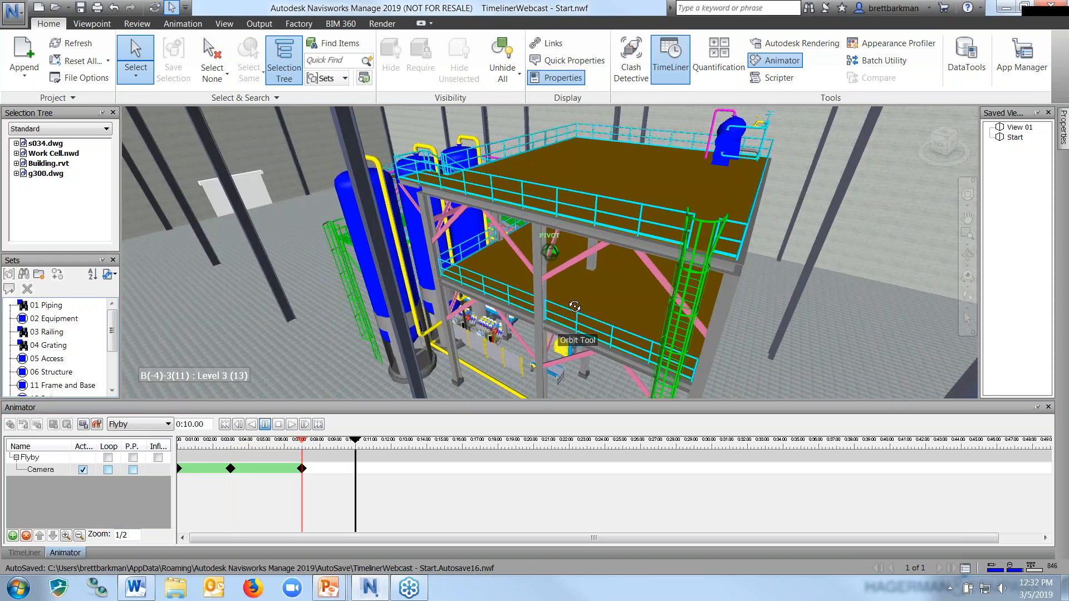
# Step: Bring the view in on the robot work cell and hide s034.dwg and g300.dwg so nothing blocks it
pyautogui.scroll(5, 598, 270)
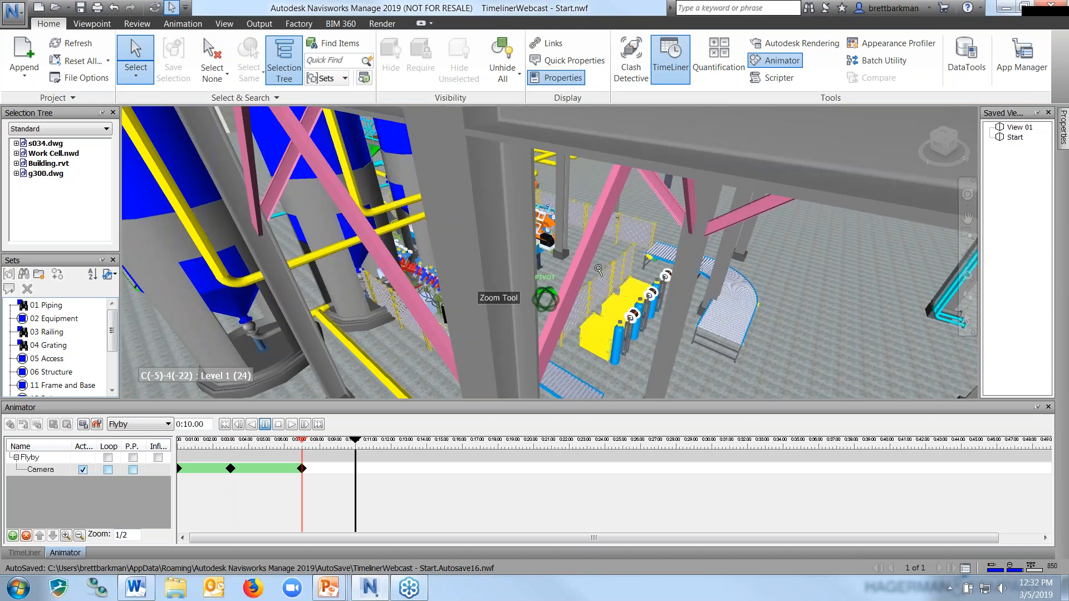
pyautogui.scroll(-4, 589, 250)
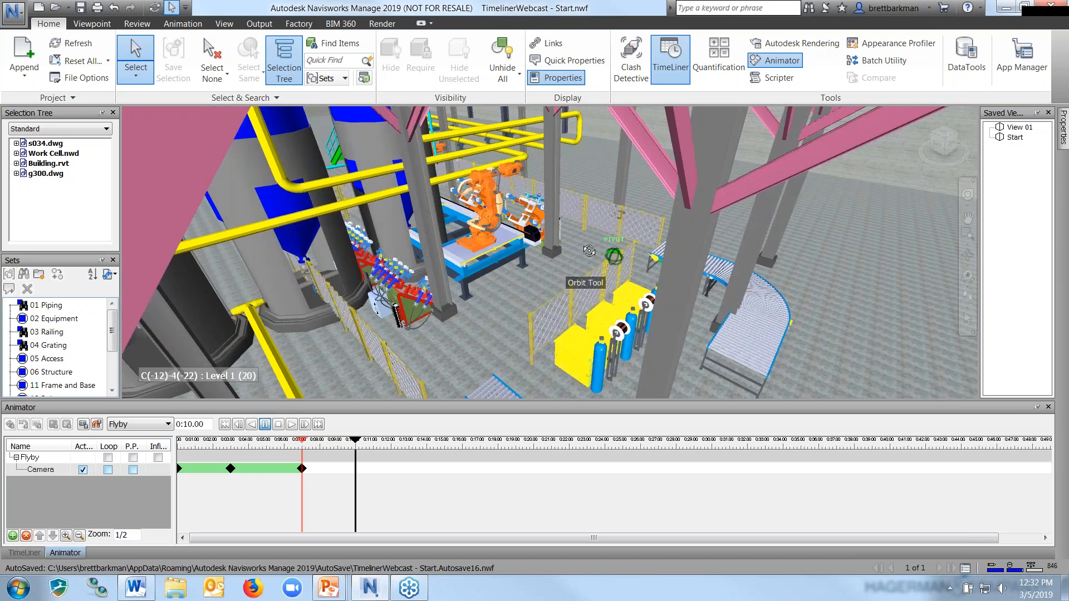
pyautogui.scroll(4, 589, 251)
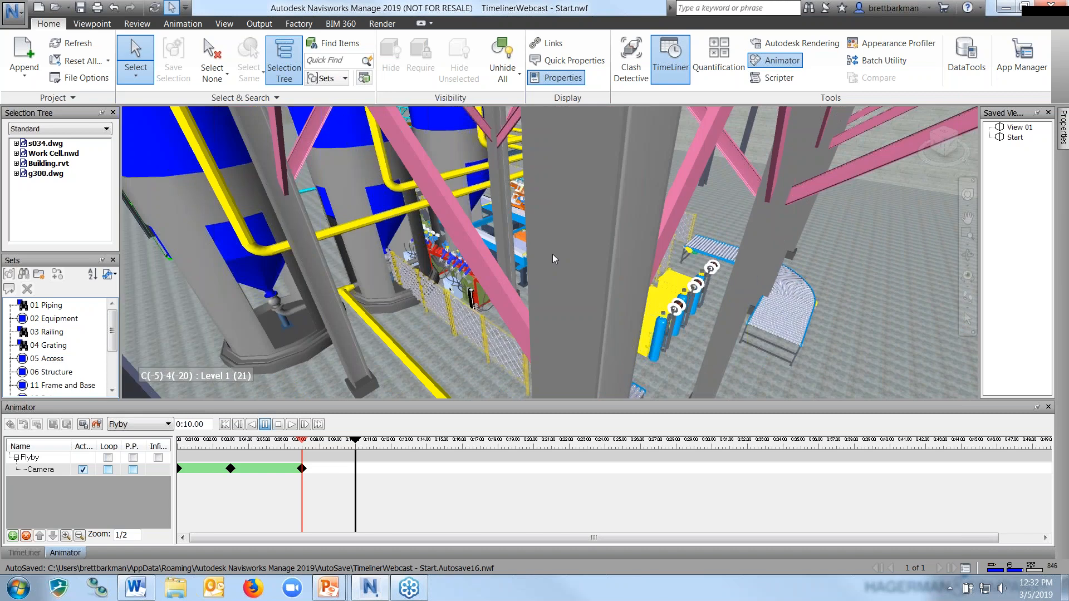
pyautogui.scroll(-4, 553, 253)
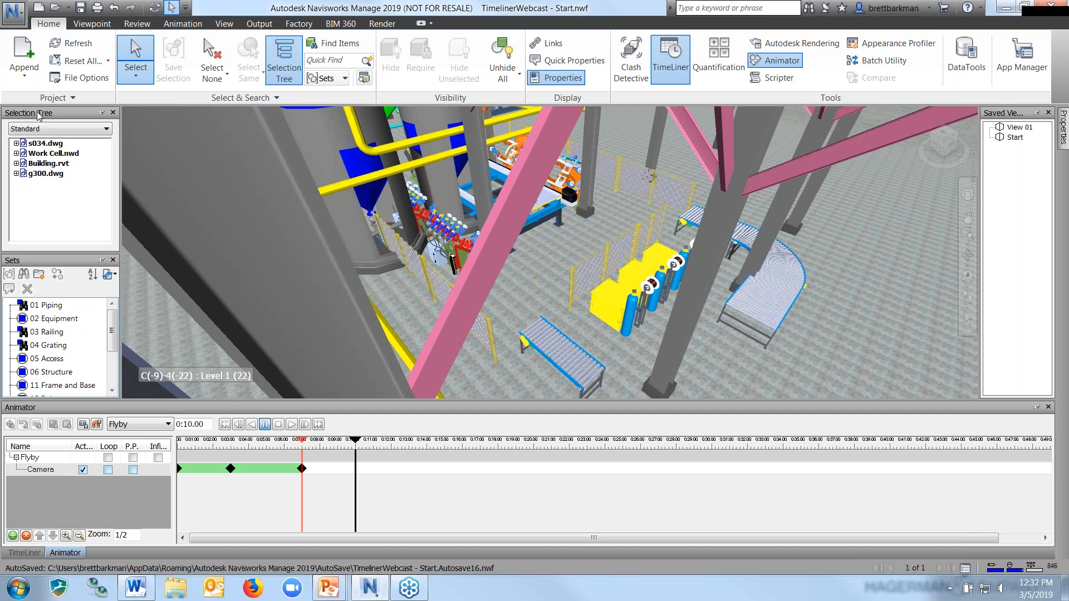
pyautogui.click(46, 144)
pyautogui.keyDown('ctrl'); pyautogui.click(46, 174); pyautogui.keyUp('ctrl')
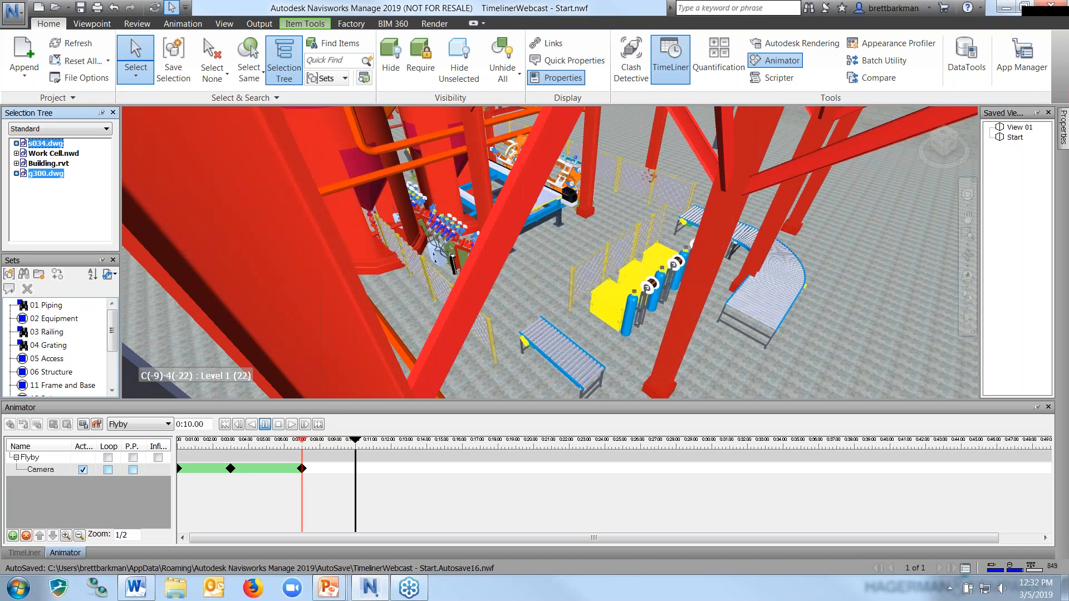
pyautogui.hotkey('ctrl', 'h')
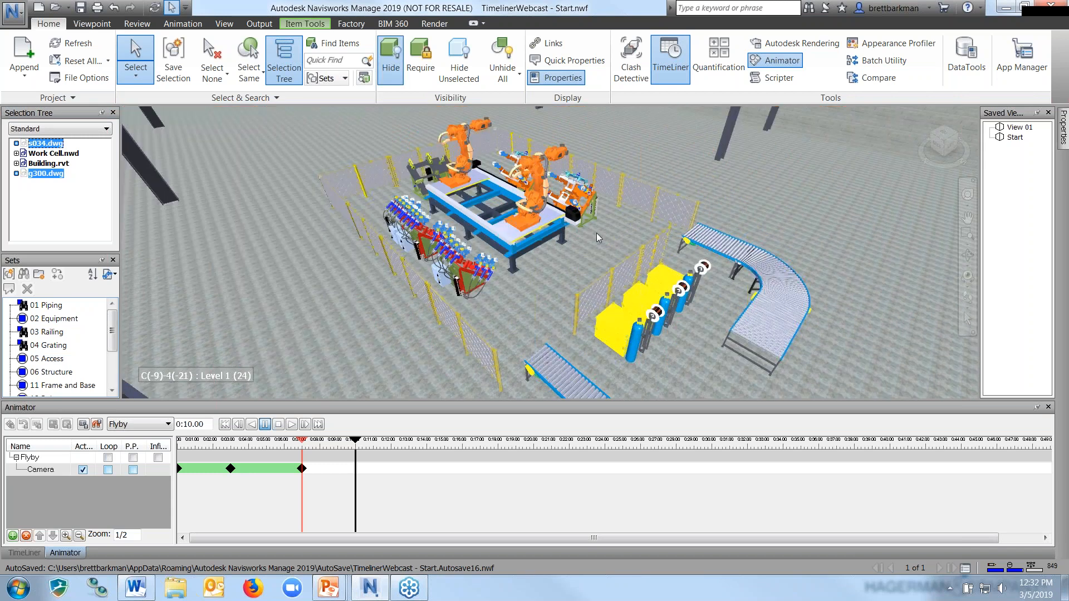
# Step: Frame the work cell from above, capture it as a camera keyframe at 0:10.00, and unhide all items
pyautogui.keyDown('shift'); pyautogui.moveTo(596, 232); pyautogui.dragTo(650, 224, button='middle'); pyautogui.keyUp('shift')
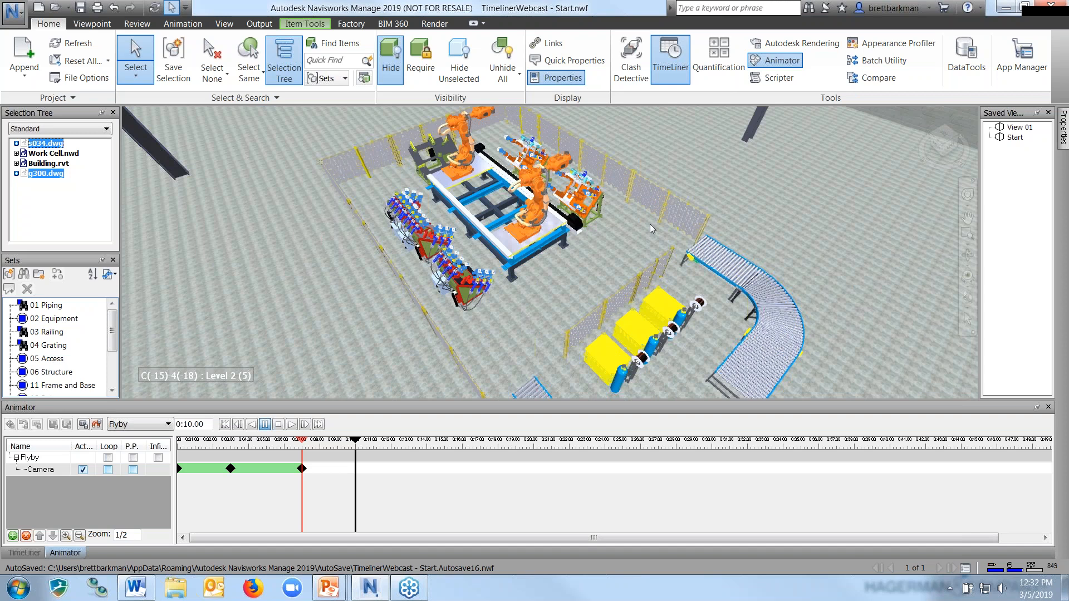
pyautogui.scroll(-1, 649, 224)
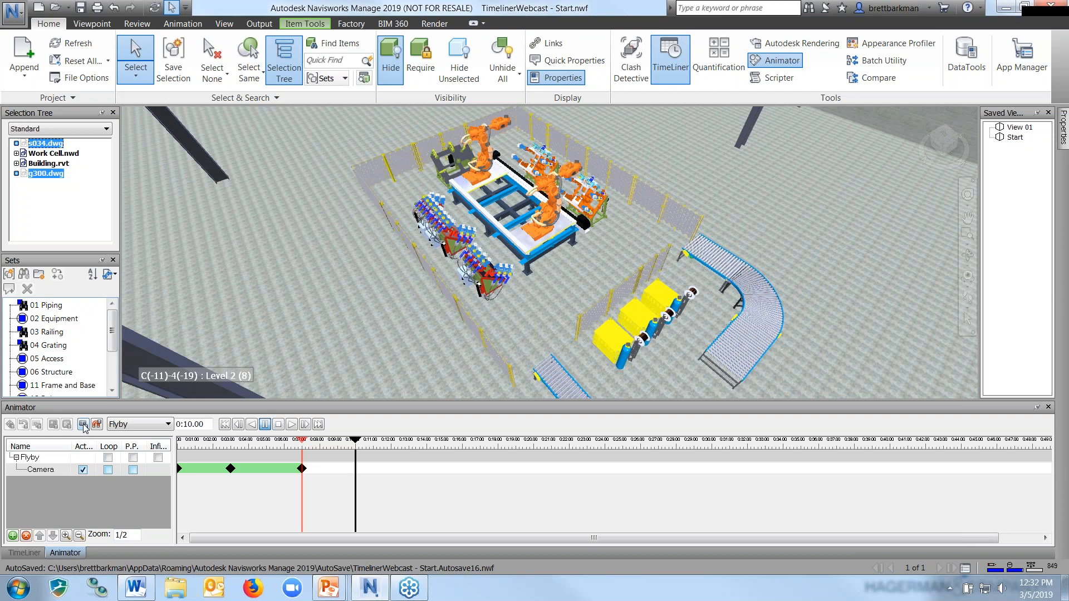
pyautogui.click(83, 424)
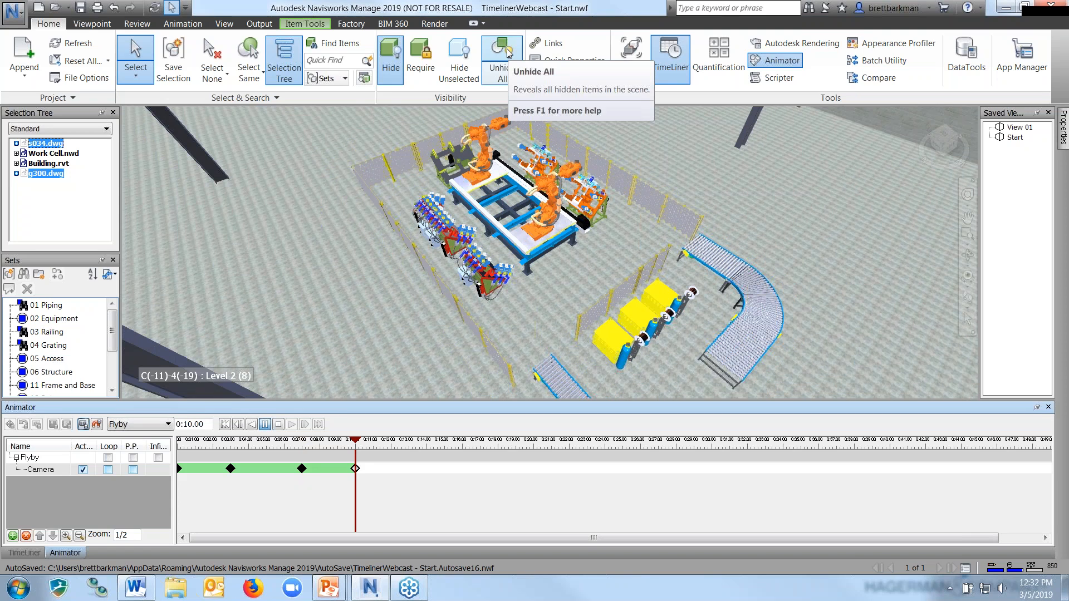
pyautogui.click(508, 53)
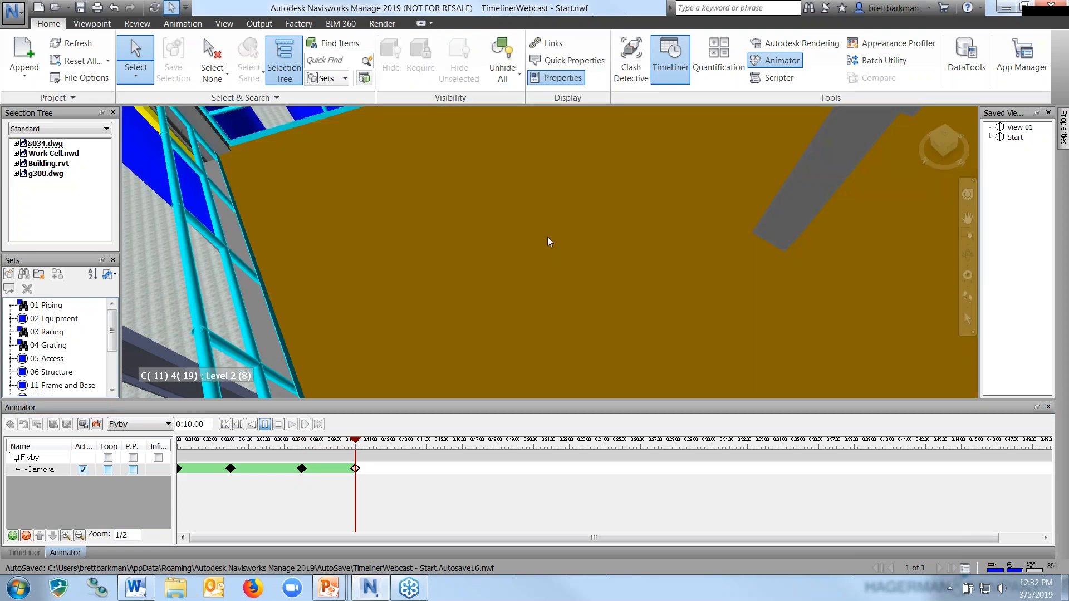
# Step: Capture the same view as a camera keyframe at 0:20.00 and play the Flyby animation from the start
pyautogui.click(207, 425)
pyautogui.write('20')
pyautogui.press('Return')
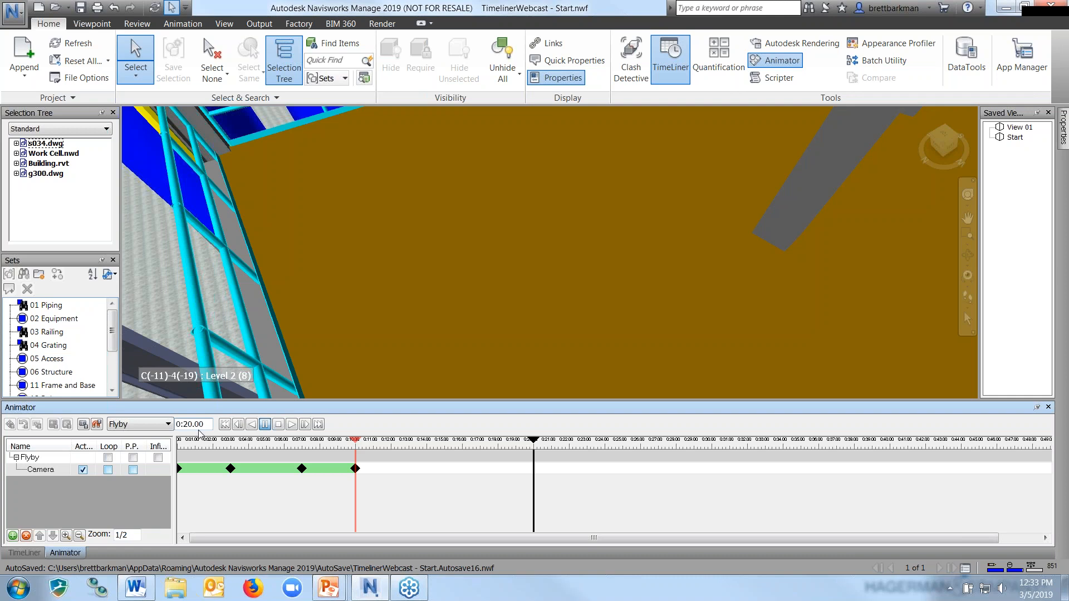
pyautogui.click(83, 425)
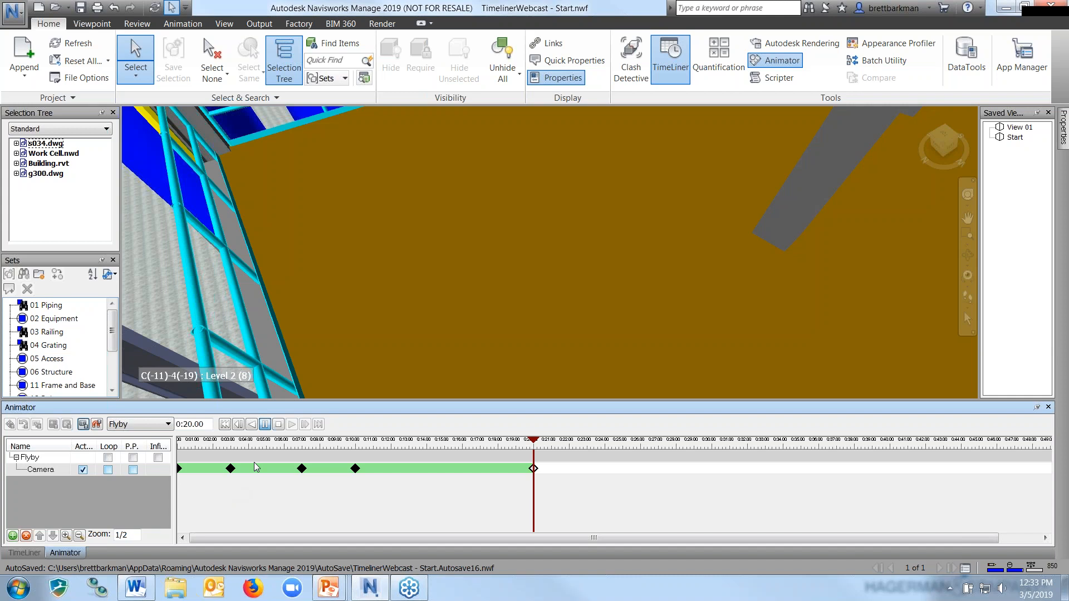
pyautogui.click(277, 424)
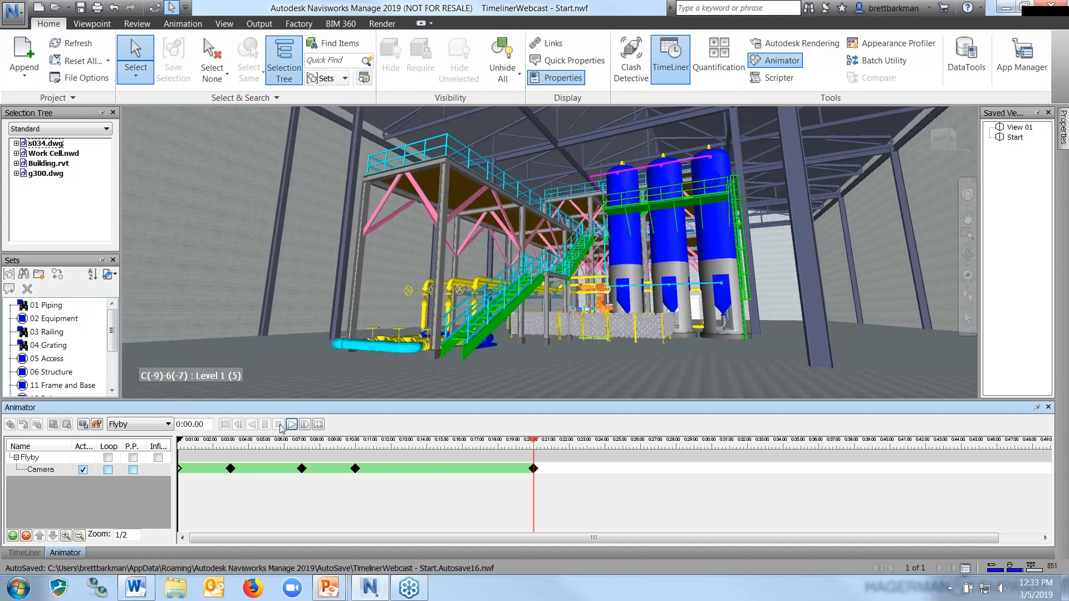
pyautogui.click(291, 424)
# Step: Link the TimeLiner simulation to the Flyby->Camera animation in the simulation settings, keeping the Planned view
pyautogui.click(25, 553)
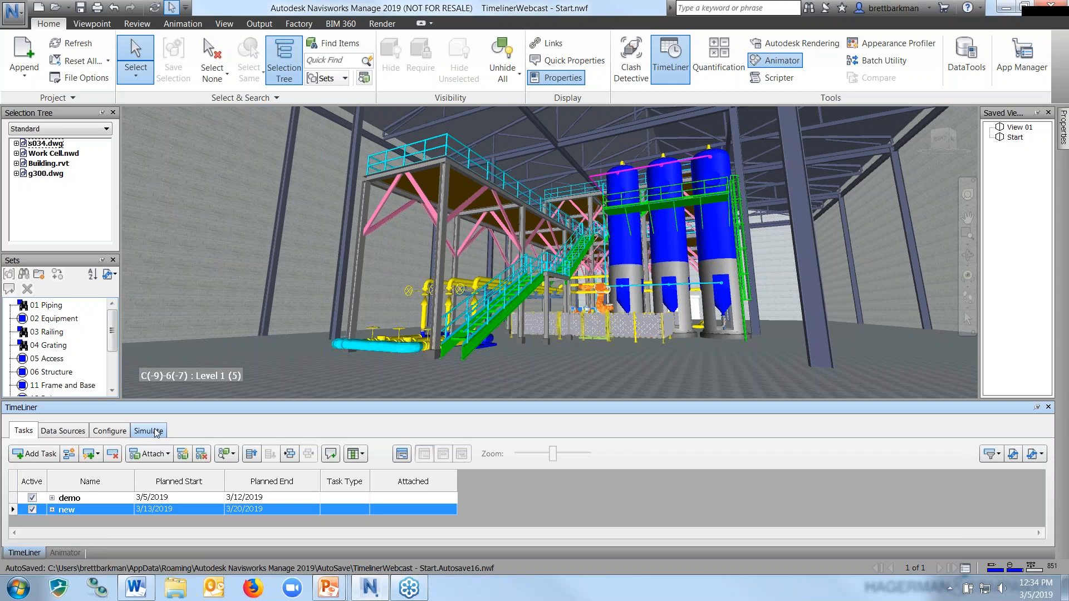
pyautogui.click(156, 432)
pyautogui.click(140, 476)
pyautogui.click(482, 358)
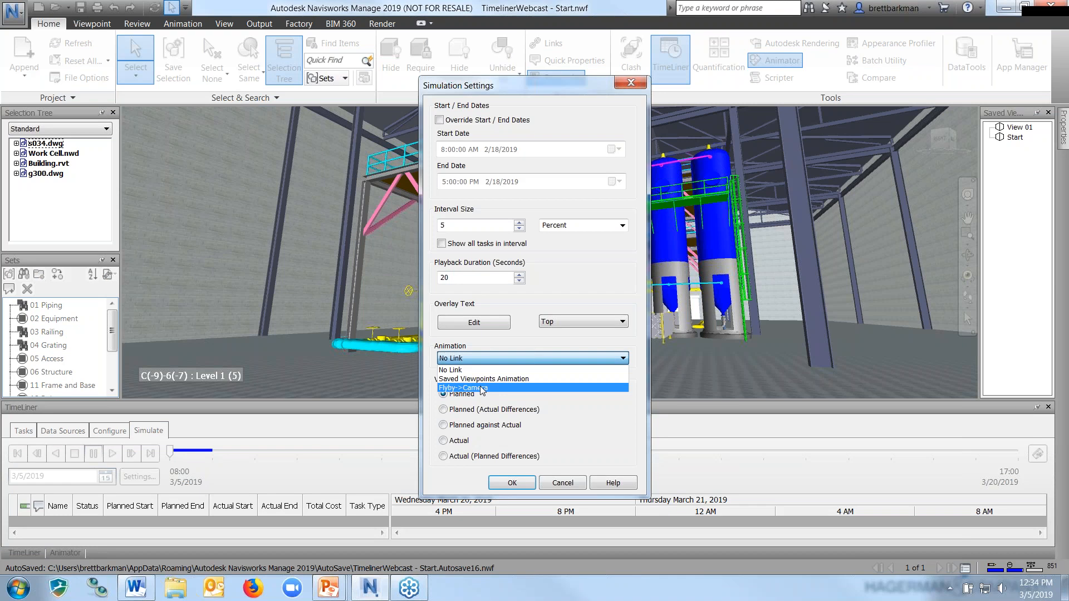
pyautogui.click(482, 388)
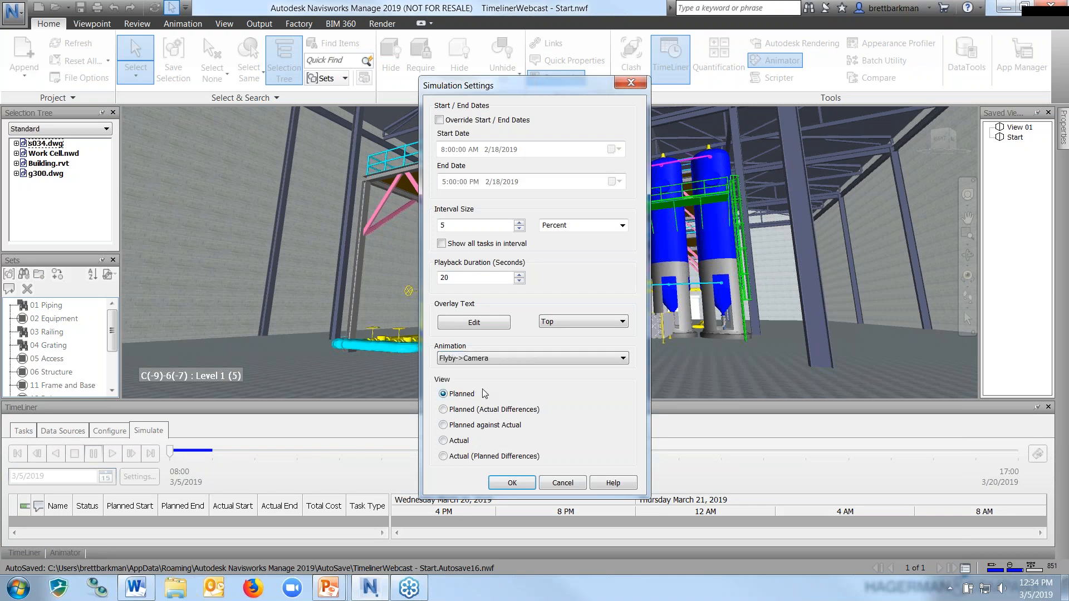
pyautogui.click(479, 359)
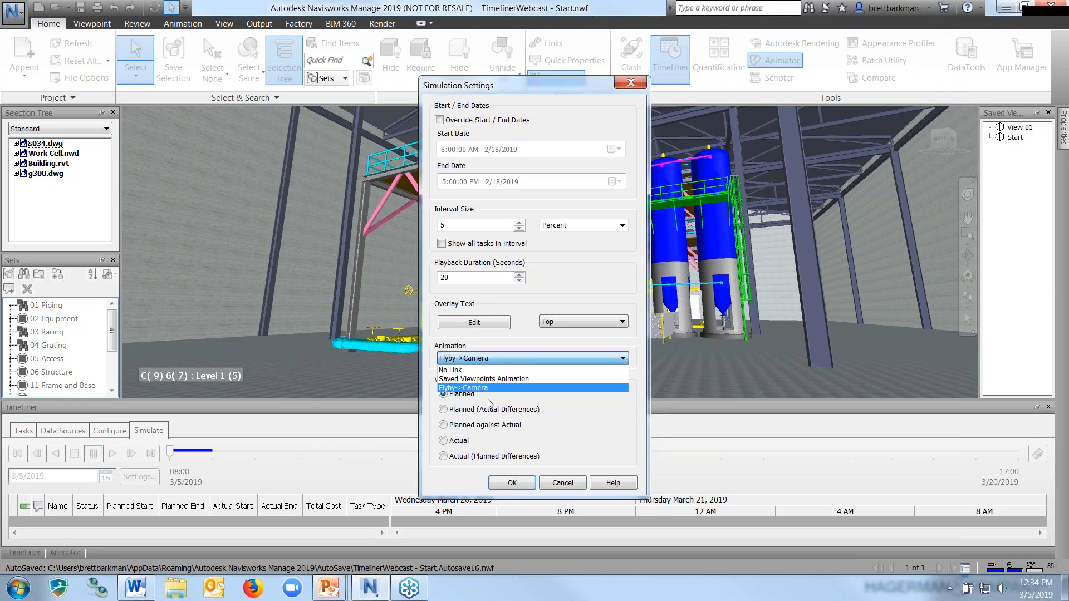
pyautogui.click(488, 400)
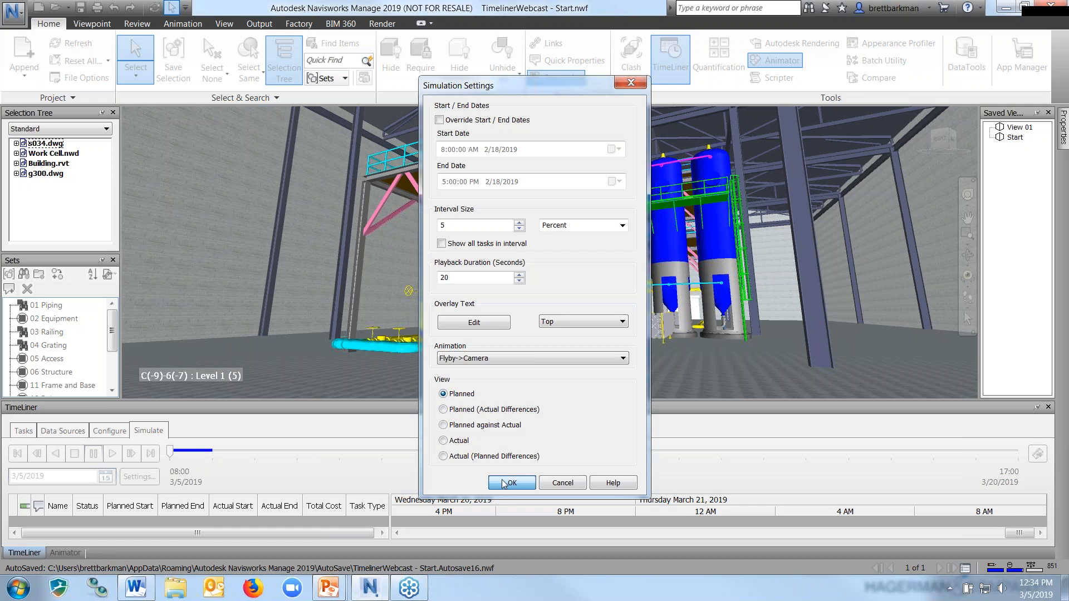
pyautogui.click(505, 484)
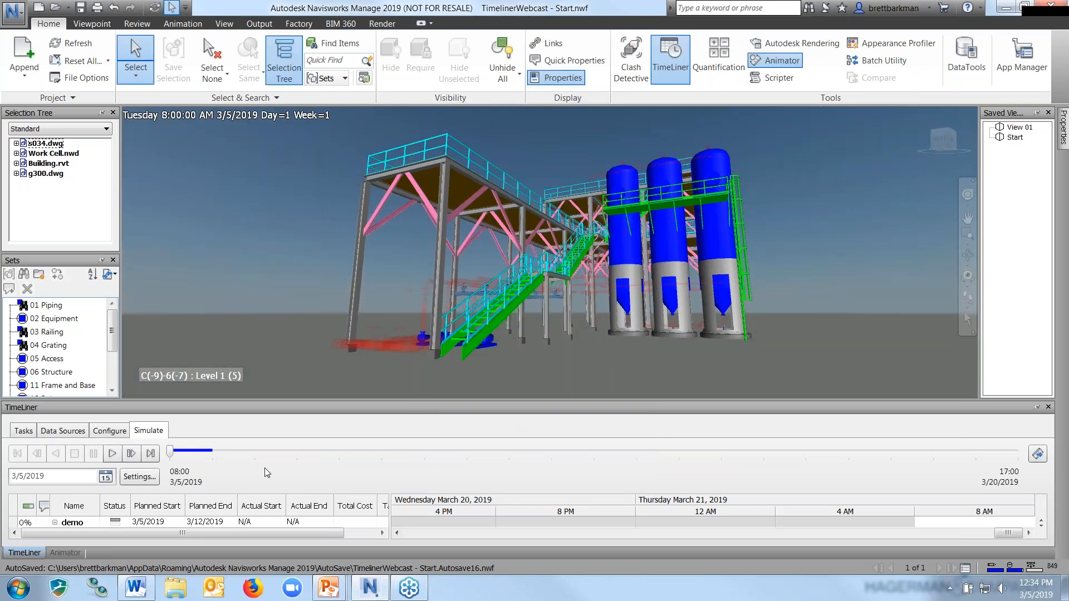
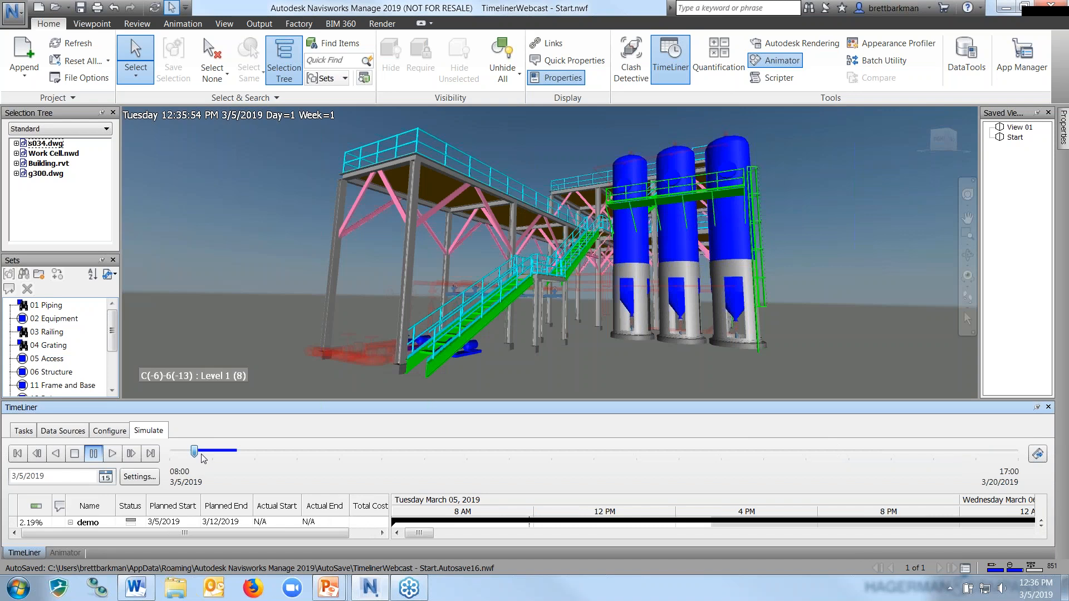
# Step: Scrub the TimeLiner simulation back and forth around 3/9/2019 to 3/11/2019 to check the camera movement against the demolition
pyautogui.moveTo(203, 458); pyautogui.dragTo(418, 453)
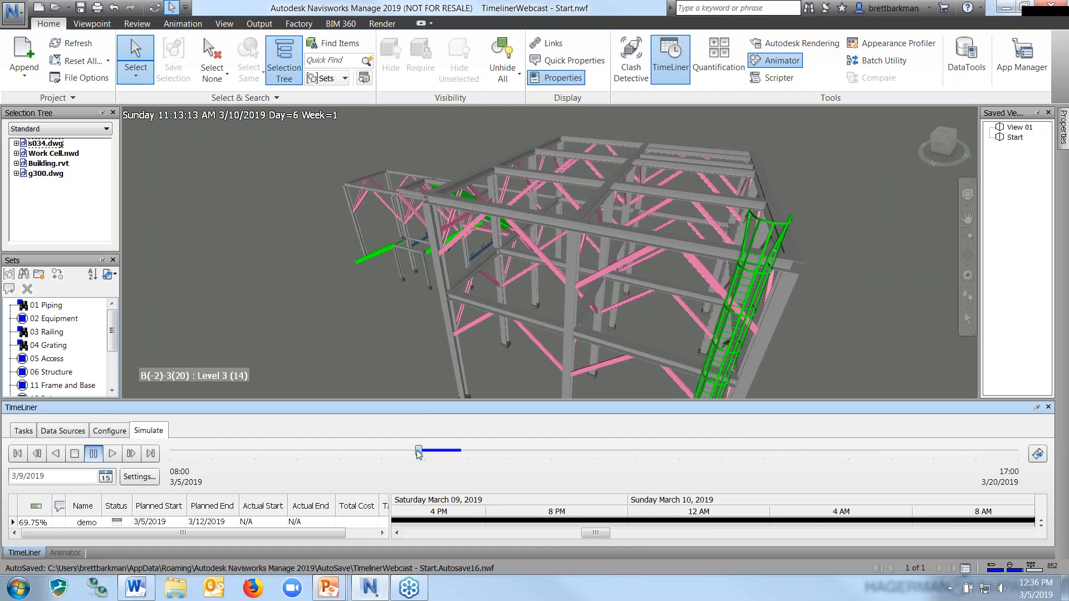
pyautogui.moveTo(419, 454); pyautogui.dragTo(487, 462)
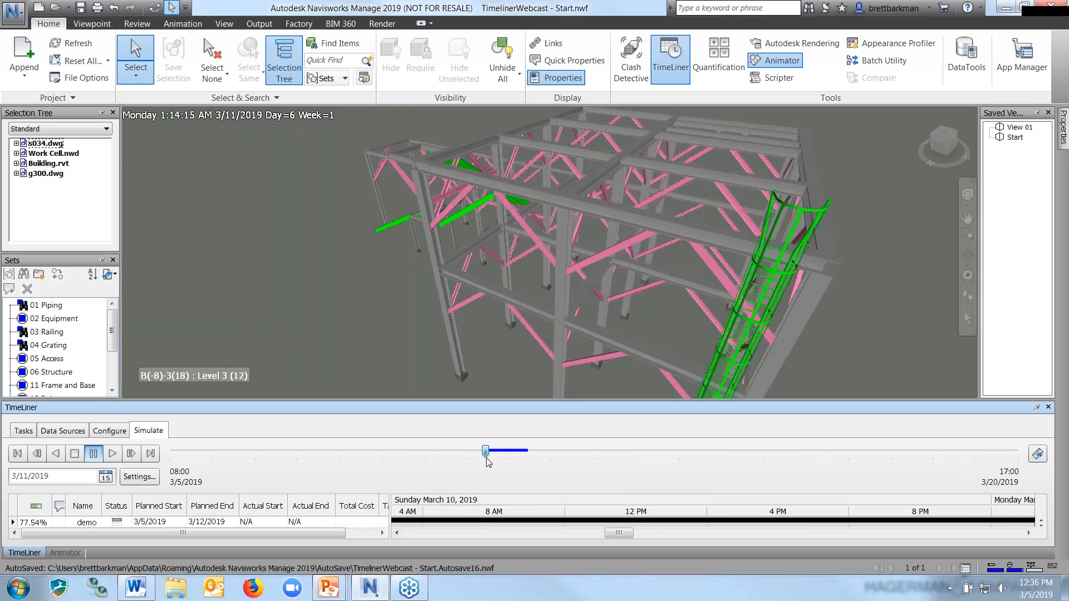
pyautogui.moveTo(487, 462); pyautogui.dragTo(368, 450)
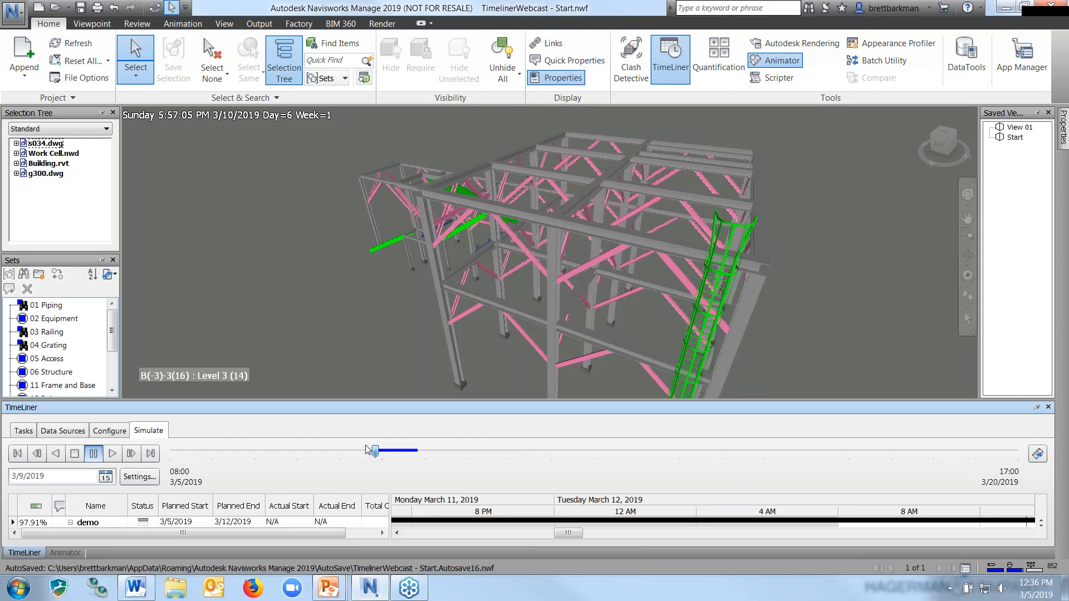
pyautogui.moveTo(366, 450); pyautogui.dragTo(438, 462)
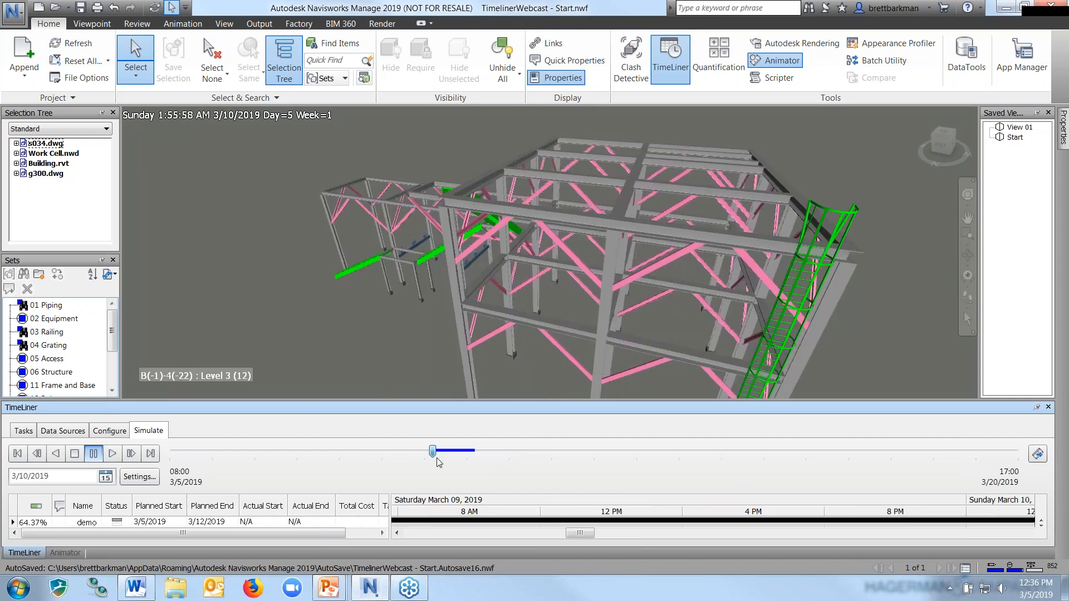
pyautogui.moveTo(438, 462); pyautogui.dragTo(266, 463)
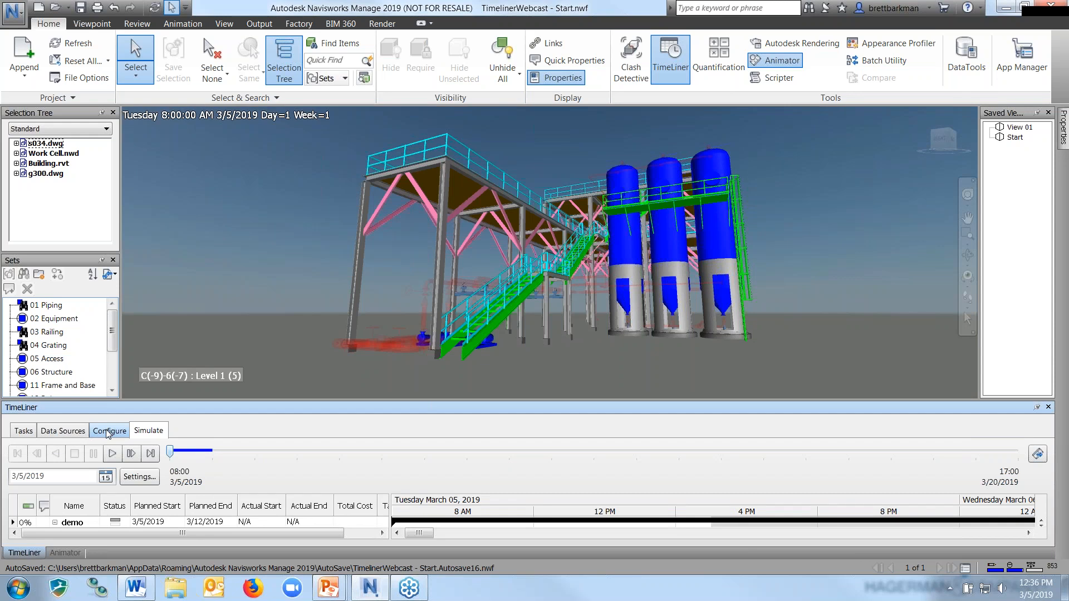
# Step: Review the camera views stored in the Flyby keyframes at 0:03.00 and 0:07.00
pyautogui.click(65, 553)
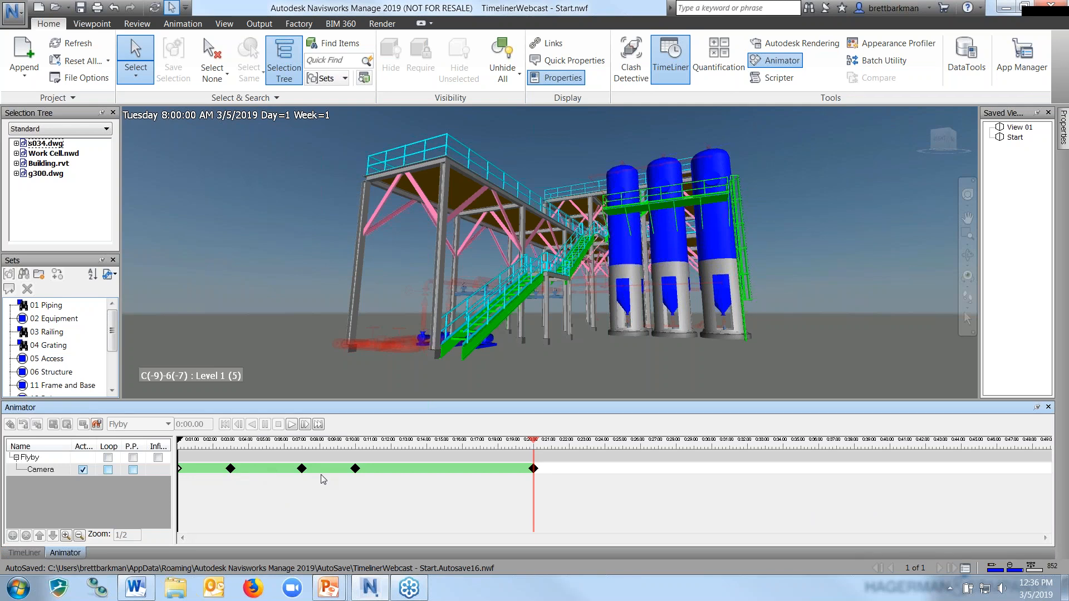
pyautogui.click(25, 553)
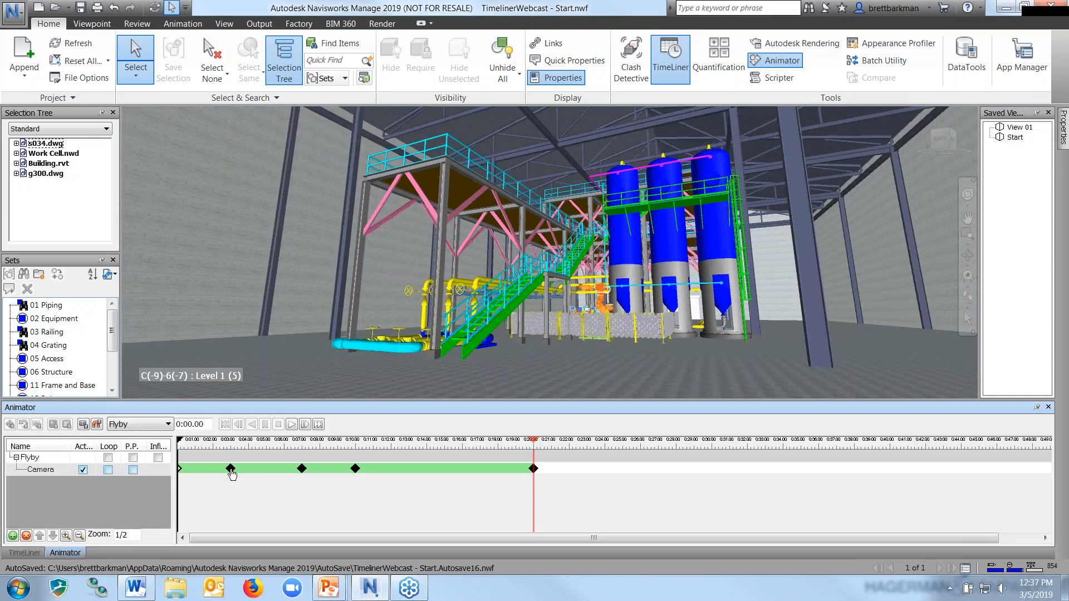
pyautogui.click(231, 470)
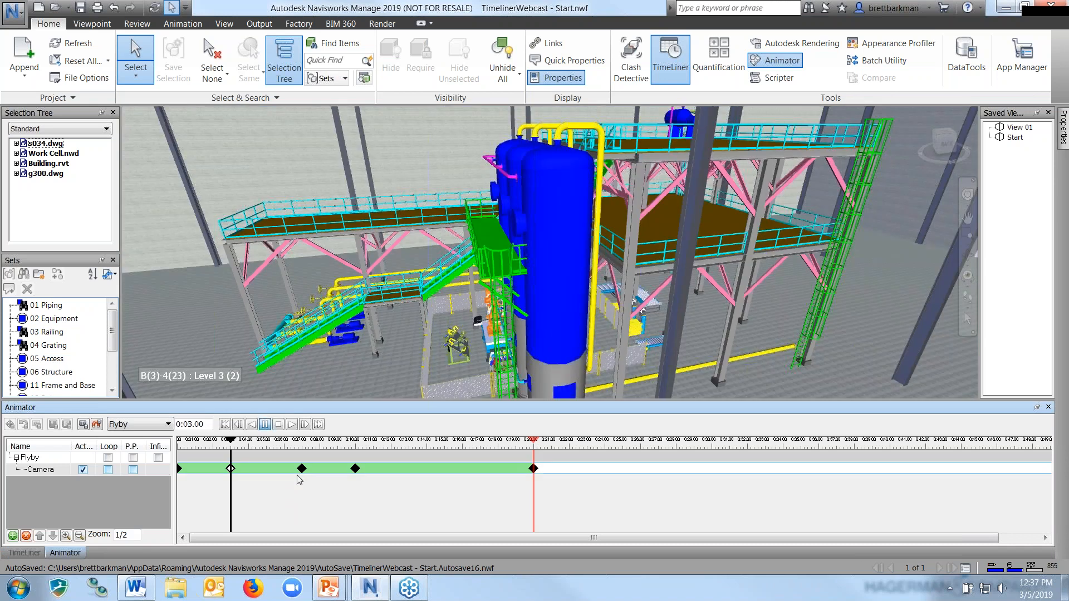
pyautogui.click(301, 469)
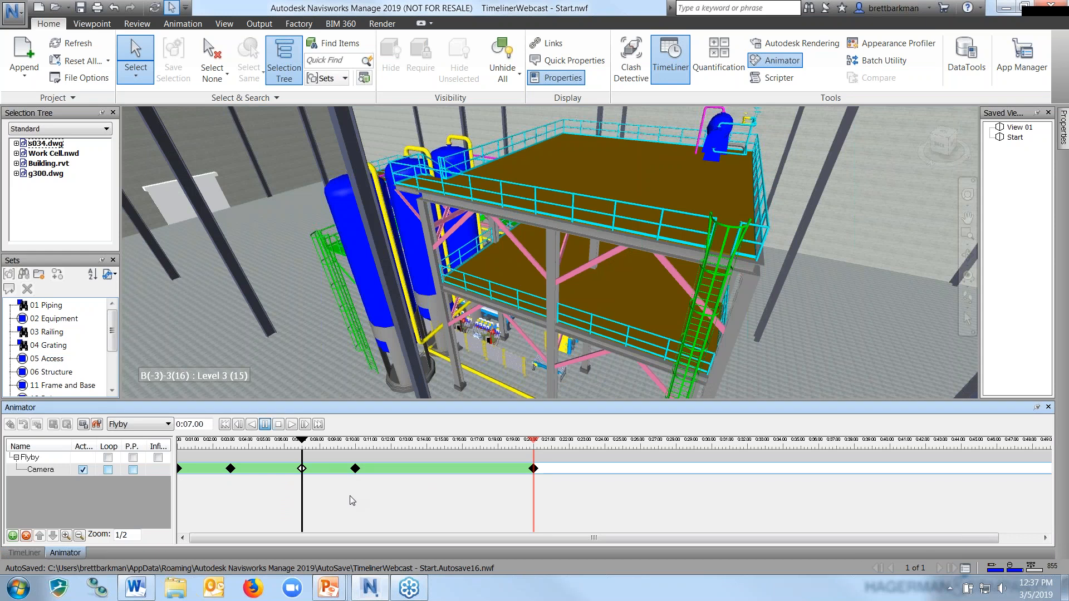
pyautogui.click(24, 553)
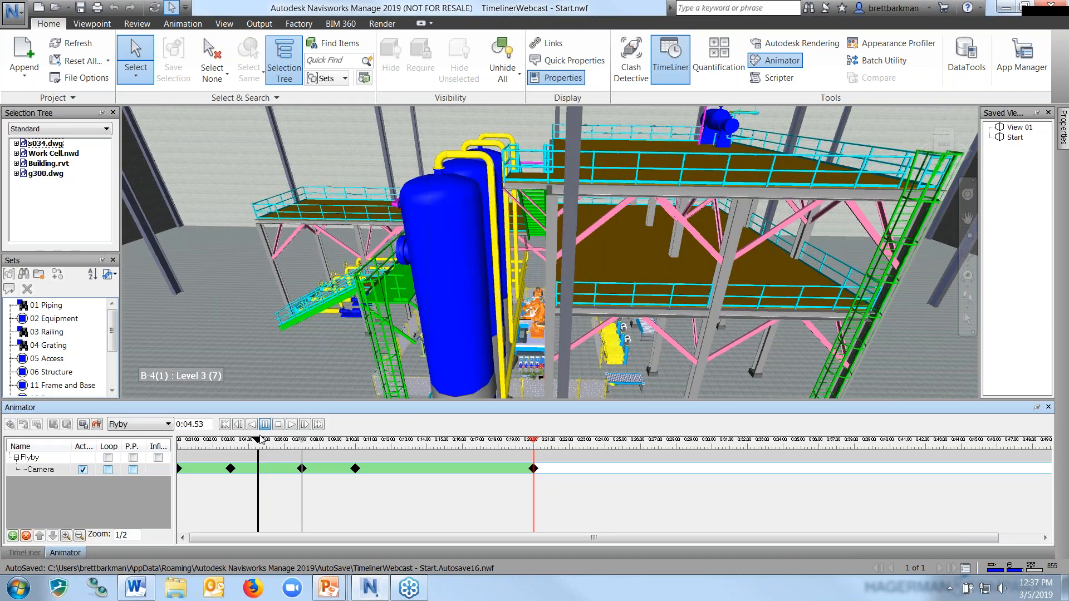
# Step: Scrub the Flyby animation between about 0:05 and 0:07 to examine the camera's approach to the platforms
pyautogui.moveTo(261, 440); pyautogui.dragTo(298, 445)
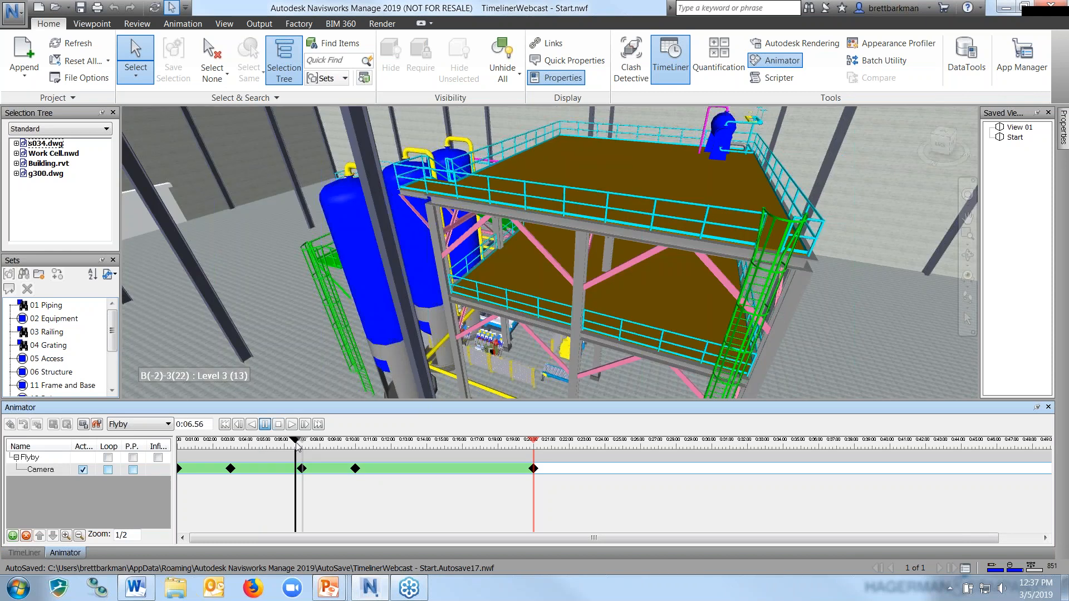
pyautogui.moveTo(297, 445); pyautogui.dragTo(279, 455)
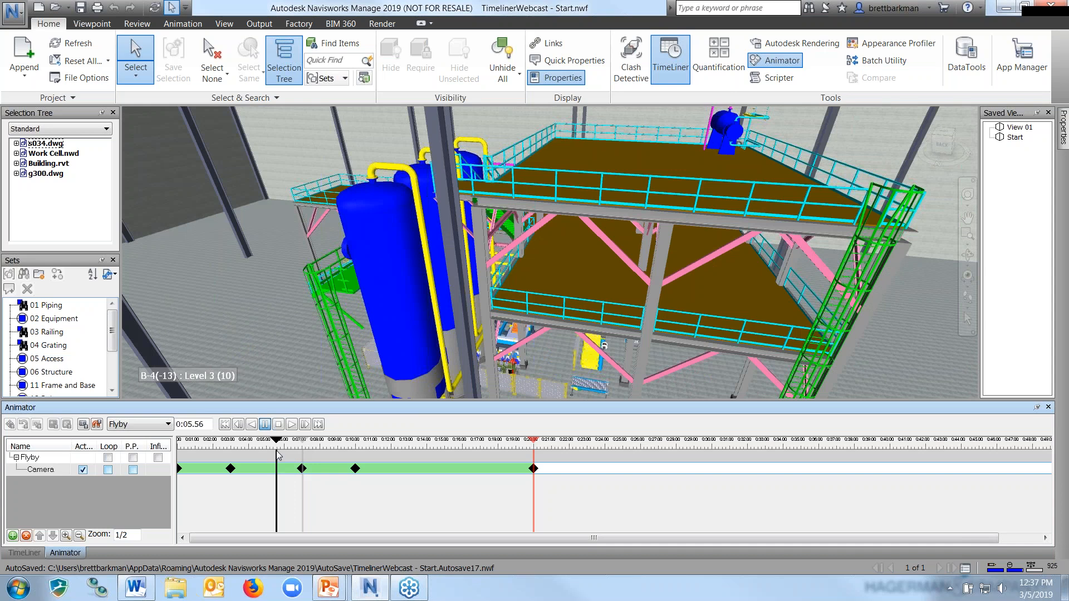
pyautogui.moveTo(278, 455); pyautogui.dragTo(315, 455)
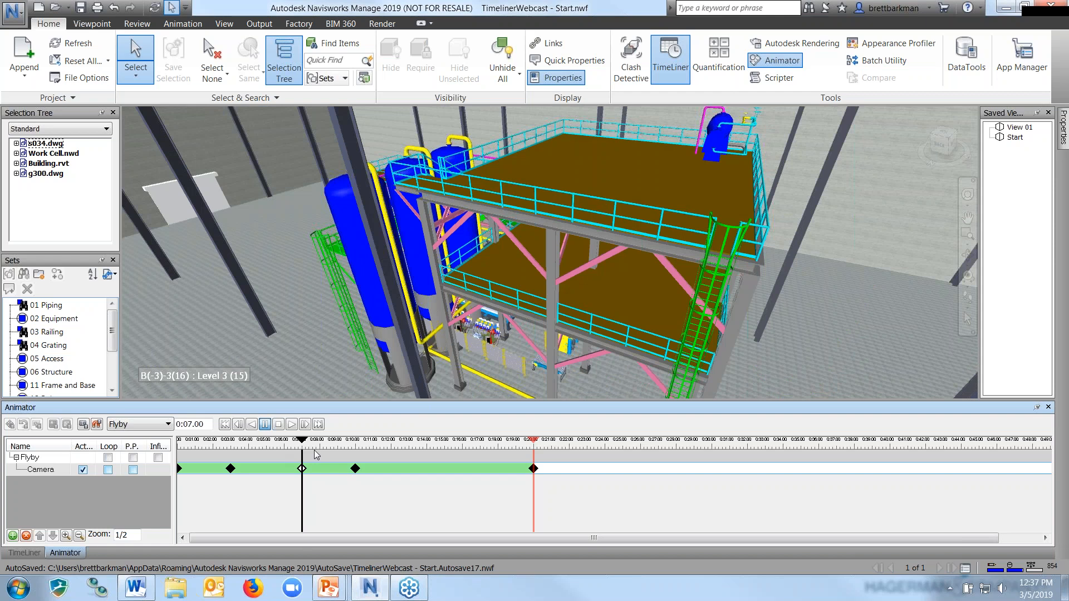
pyautogui.moveTo(315, 455); pyautogui.dragTo(277, 456)
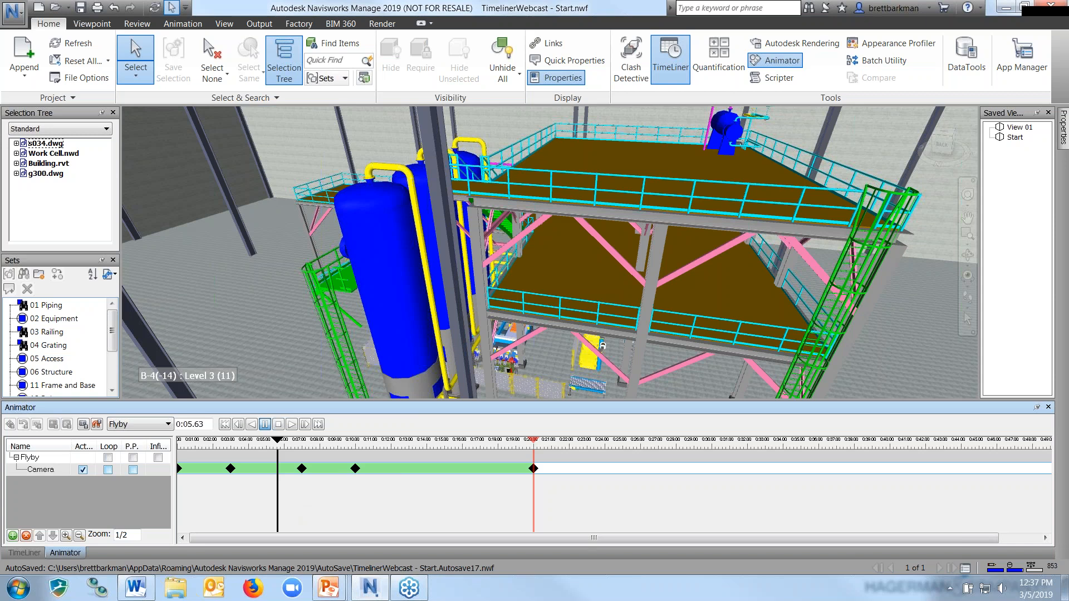
# Step: Duplicate the 0:07.00 camera keyframe at about 0:09.00 so the camera holds its view of the platforms
pyautogui.click(347, 524)
pyautogui.click(336, 470)
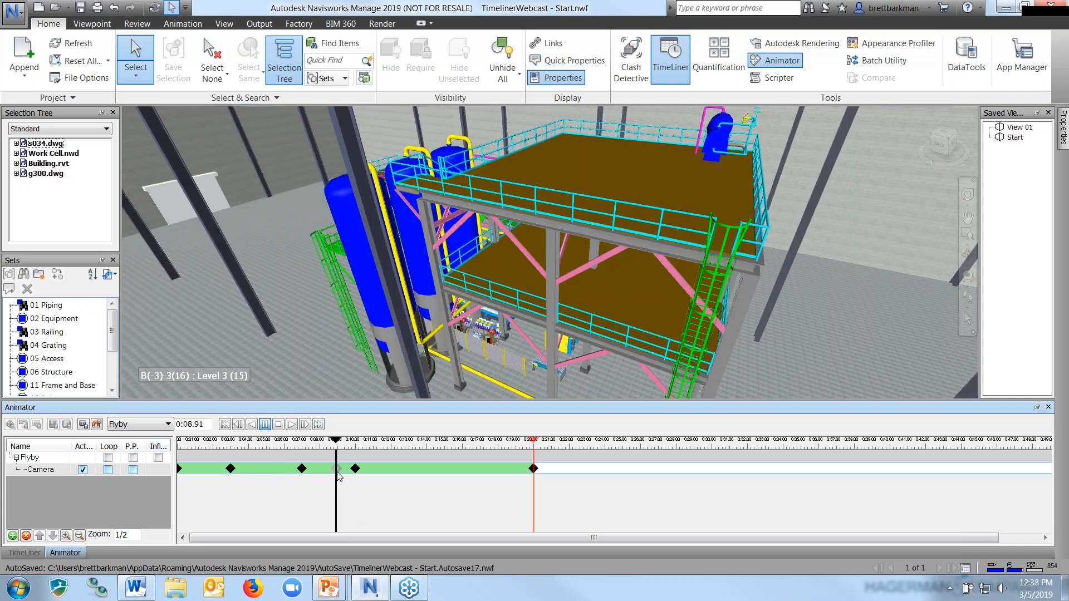
pyautogui.moveTo(337, 474); pyautogui.dragTo(340, 475)
pyautogui.click(297, 445)
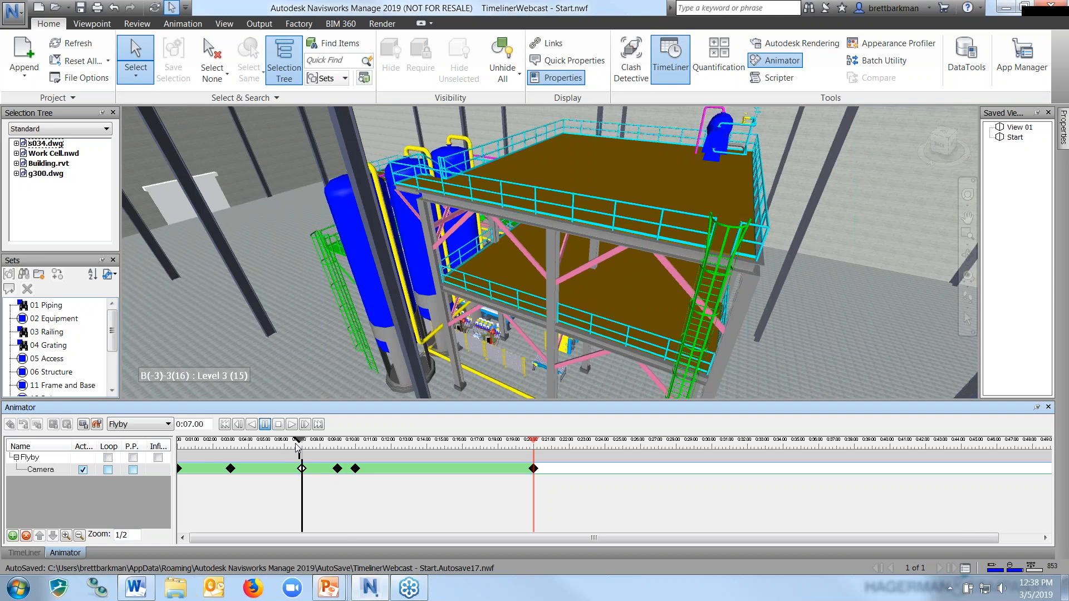
# Step: Scrub the Flyby animation between about 0:05 and 0:09 to check the camera hold on the platforms
pyautogui.moveTo(297, 446); pyautogui.dragTo(273, 452)
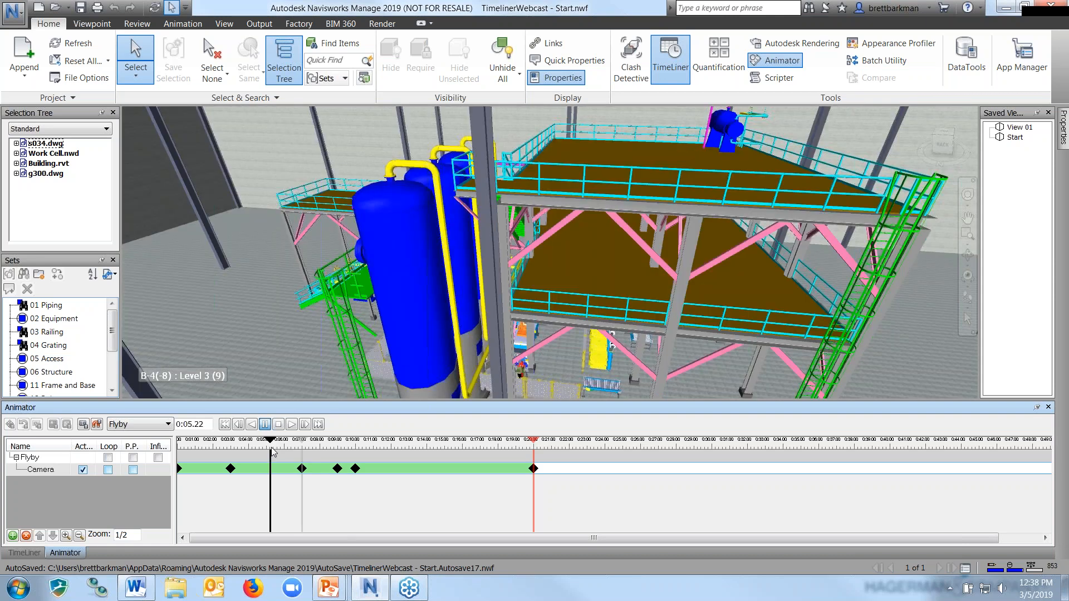
pyautogui.moveTo(272, 452); pyautogui.dragTo(335, 448)
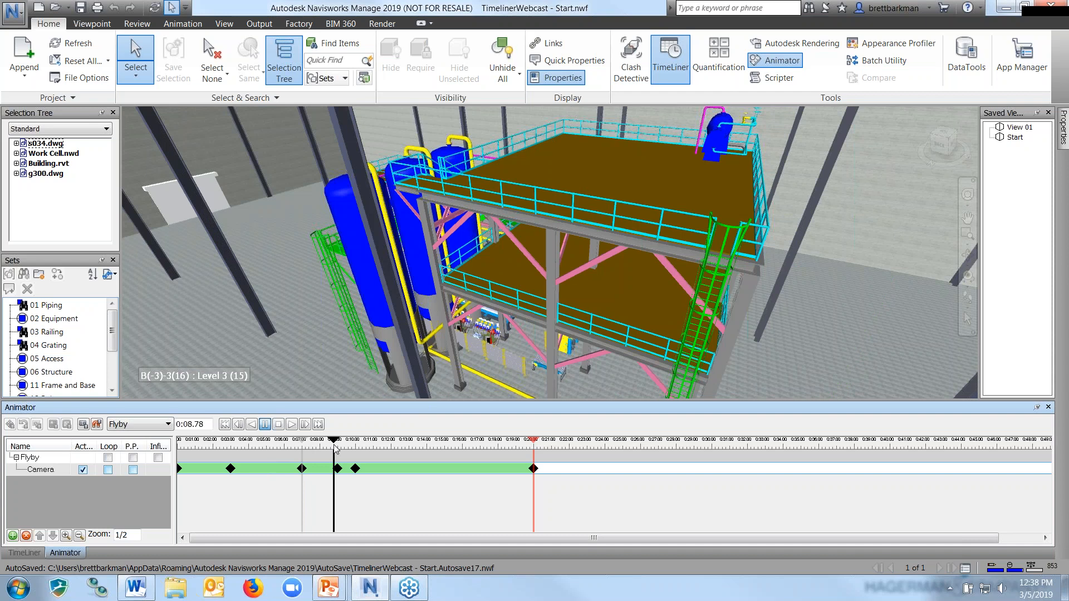
pyautogui.moveTo(335, 448); pyautogui.dragTo(326, 449)
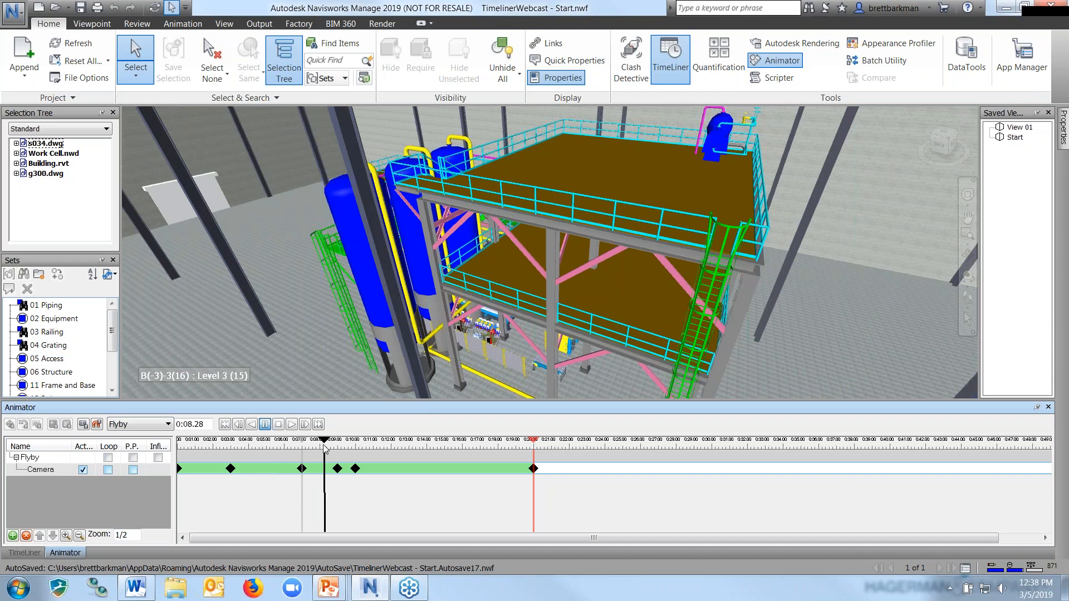
pyautogui.moveTo(324, 448); pyautogui.dragTo(329, 453)
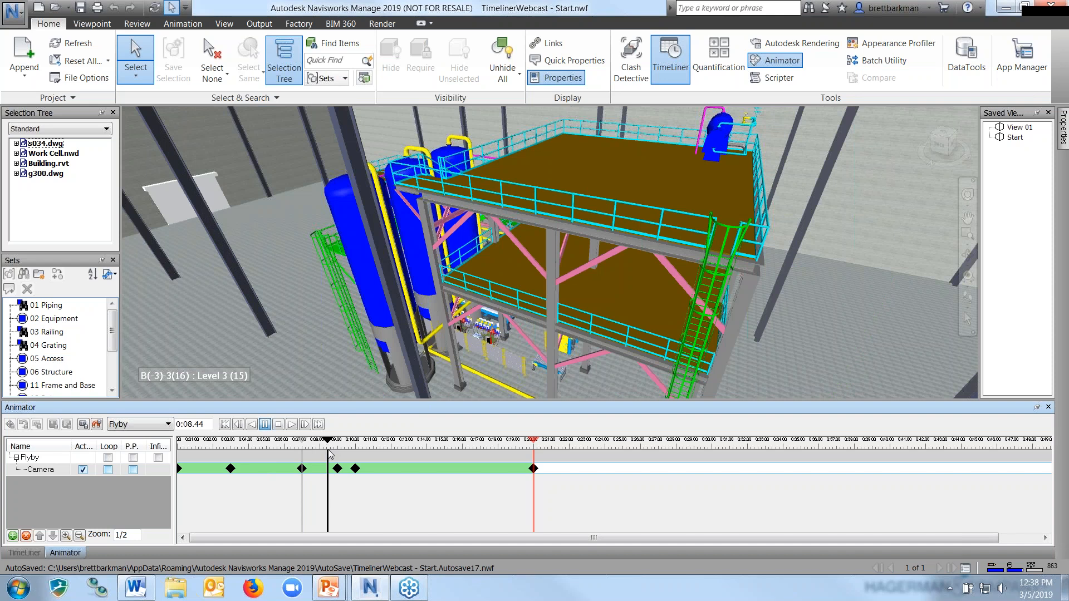
pyautogui.moveTo(329, 453); pyautogui.dragTo(343, 456)
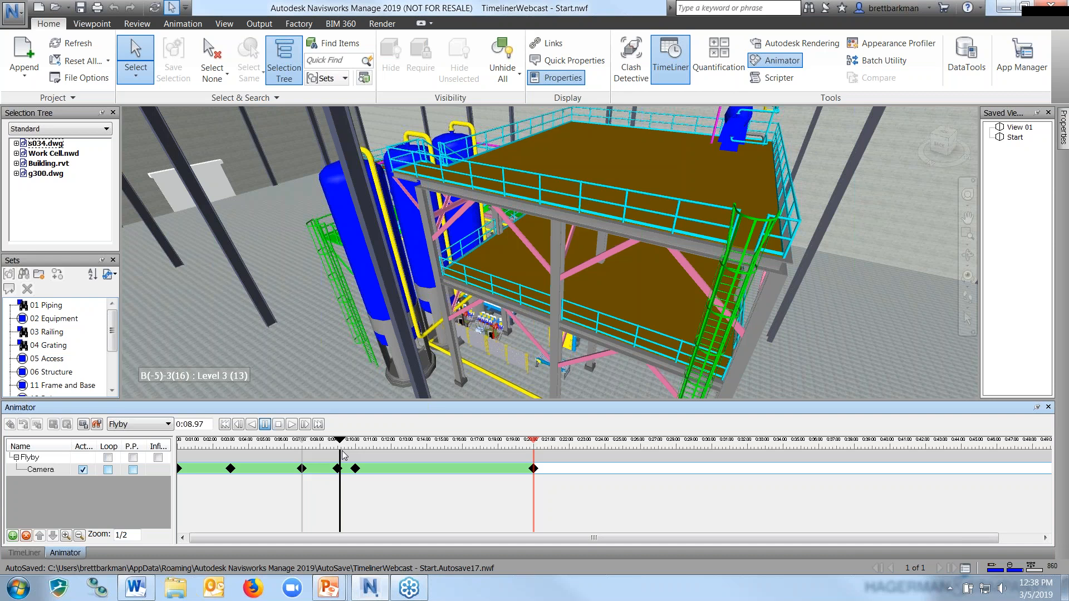
# Step: Move the 0:10.00 camera keyframe to 0:11.03 and return the Flyby animation to its start
pyautogui.moveTo(342, 452)
pyautogui.mouseDown()
pyautogui.moveTo(323, 453)
pyautogui.moveTo(383, 475)
pyautogui.moveTo(374, 470)
pyautogui.mouseUp()
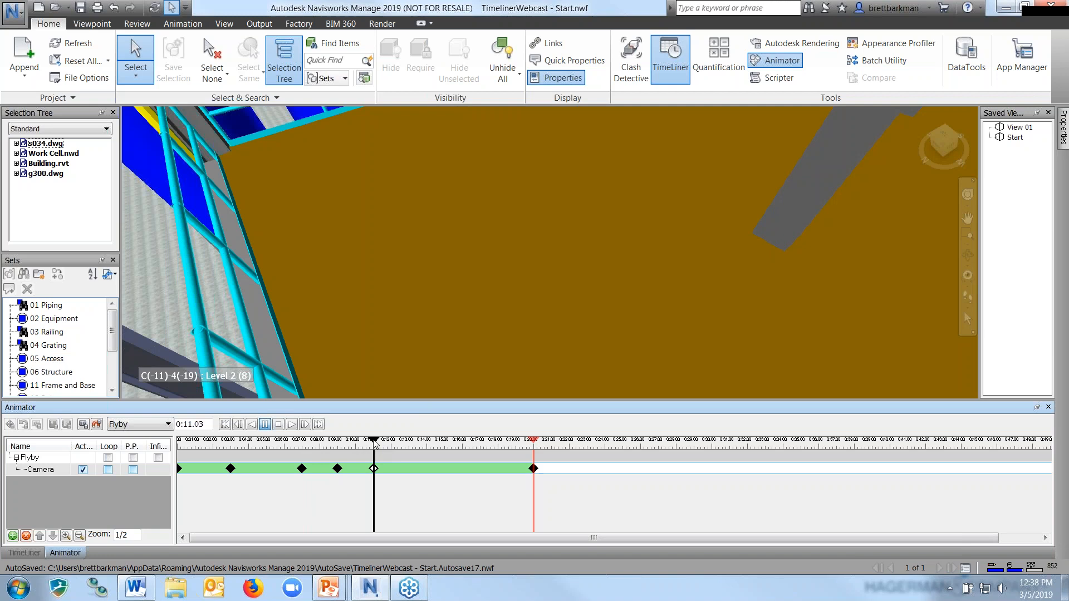
pyautogui.click(281, 427)
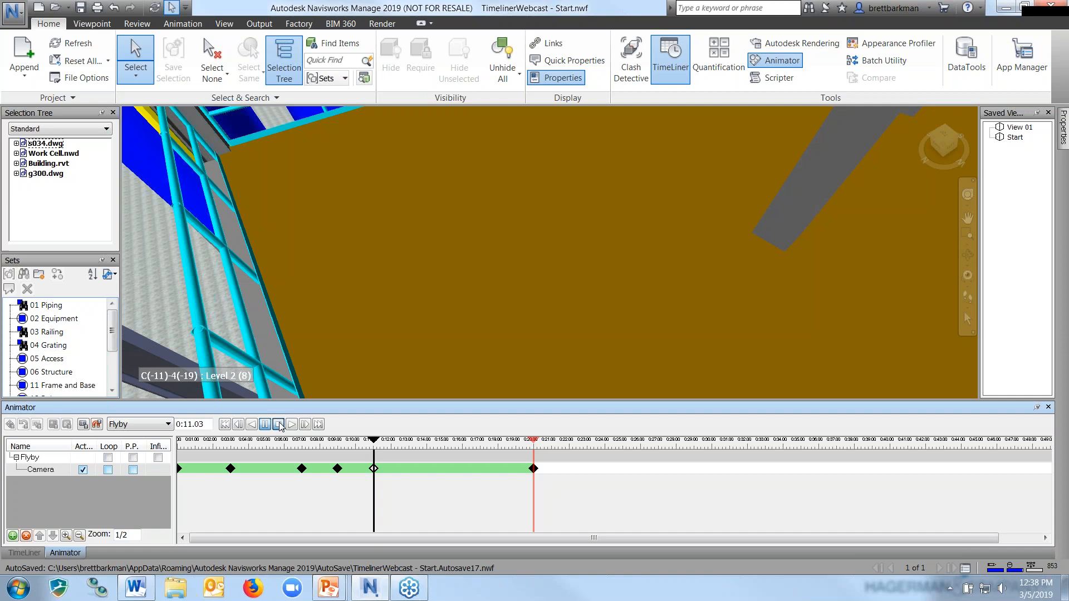
pyautogui.click(279, 425)
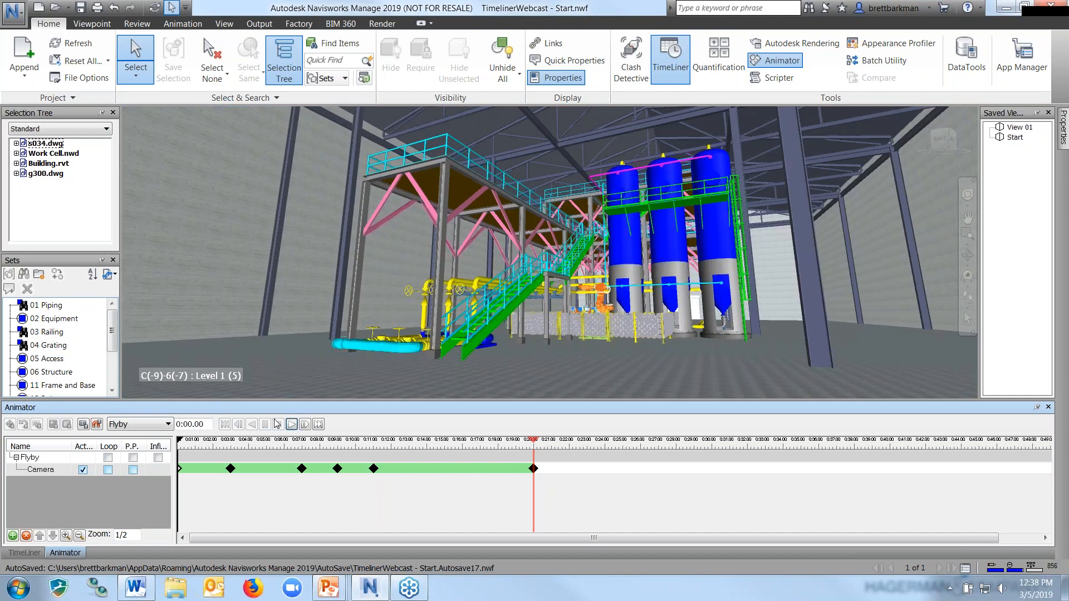
# Step: Play the Flyby animation from the start past the moved keyframe, stop it, and go back to the TimeLiner tasks
pyautogui.click(292, 425)
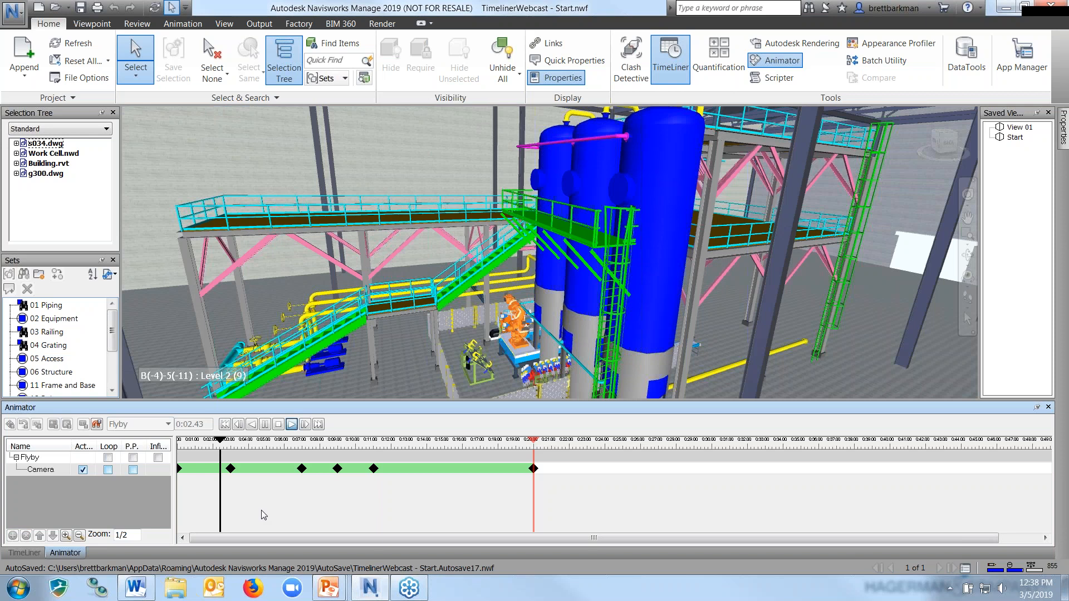
pyautogui.click(314, 492)
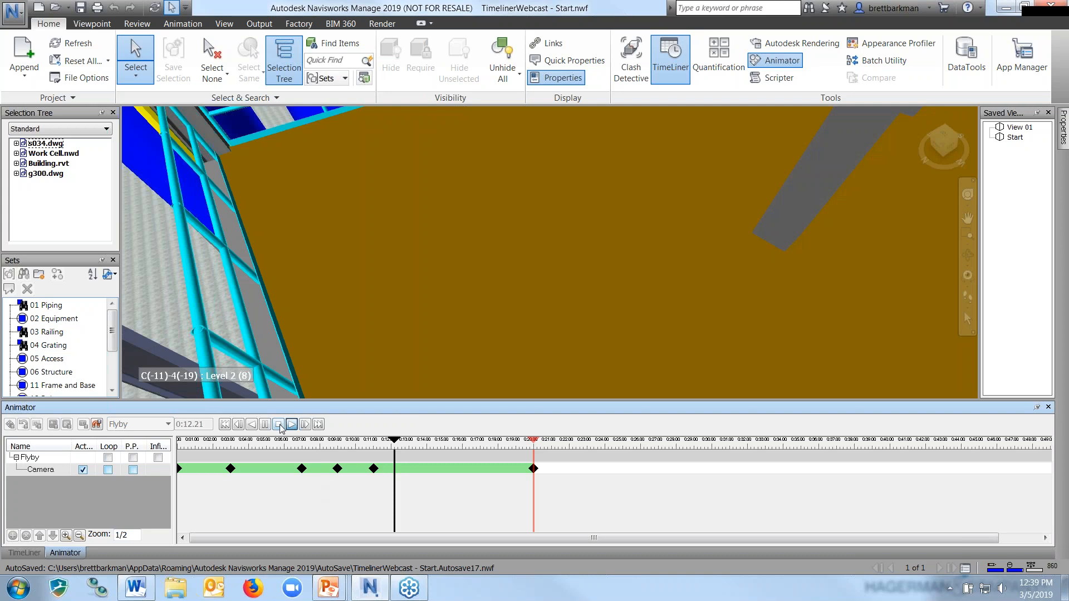
pyautogui.click(278, 426)
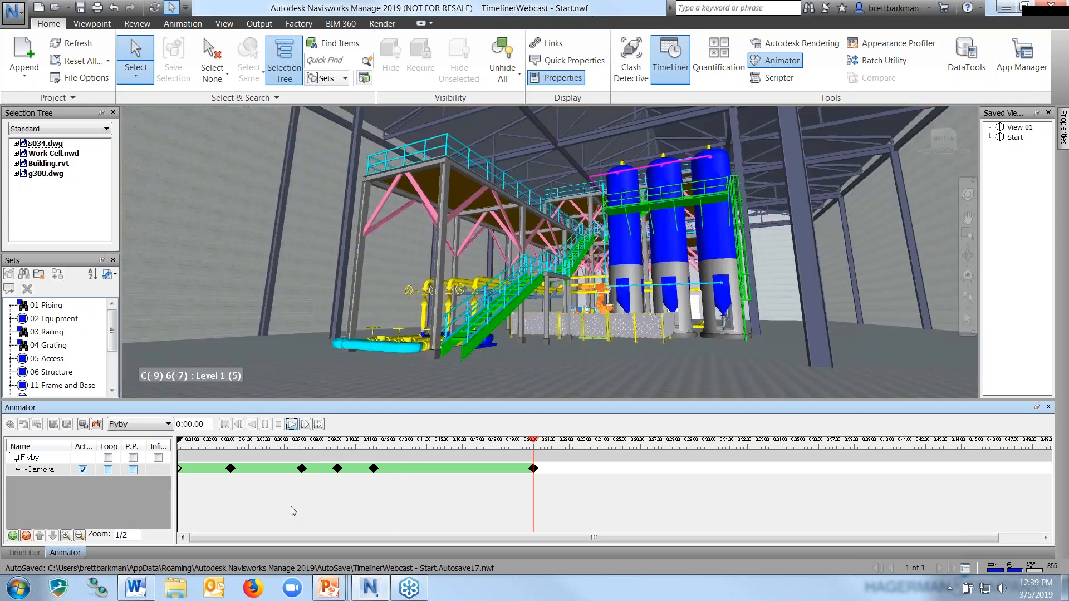
pyautogui.click(25, 552)
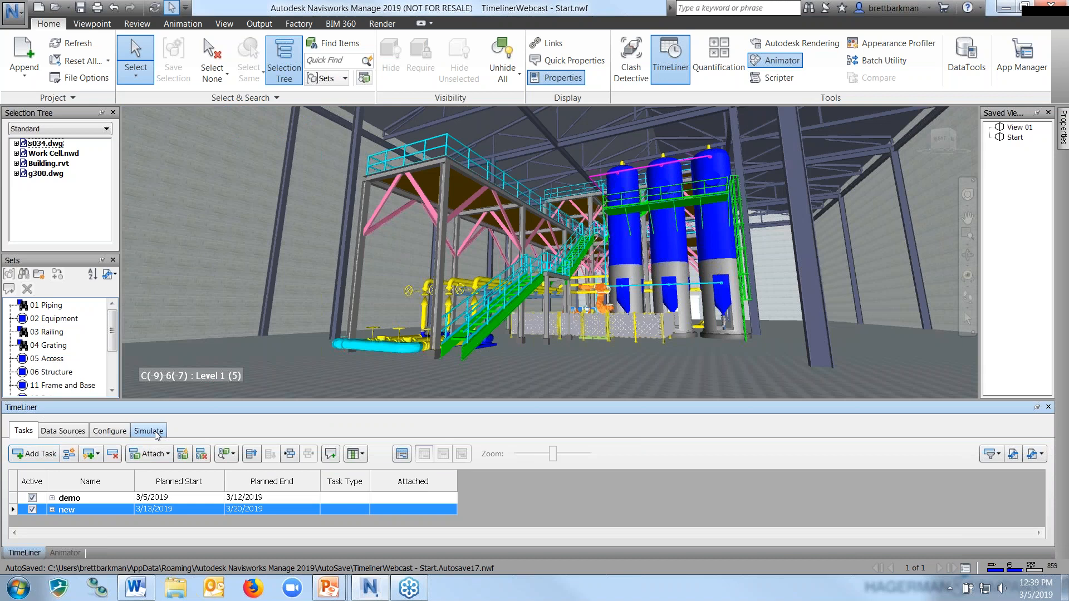
# Step: Play the TimeLiner simulation from 3/5/2019 through 3/20/2019 with the linked camera animation, and enlarge the TimeLiner area
pyautogui.click(157, 436)
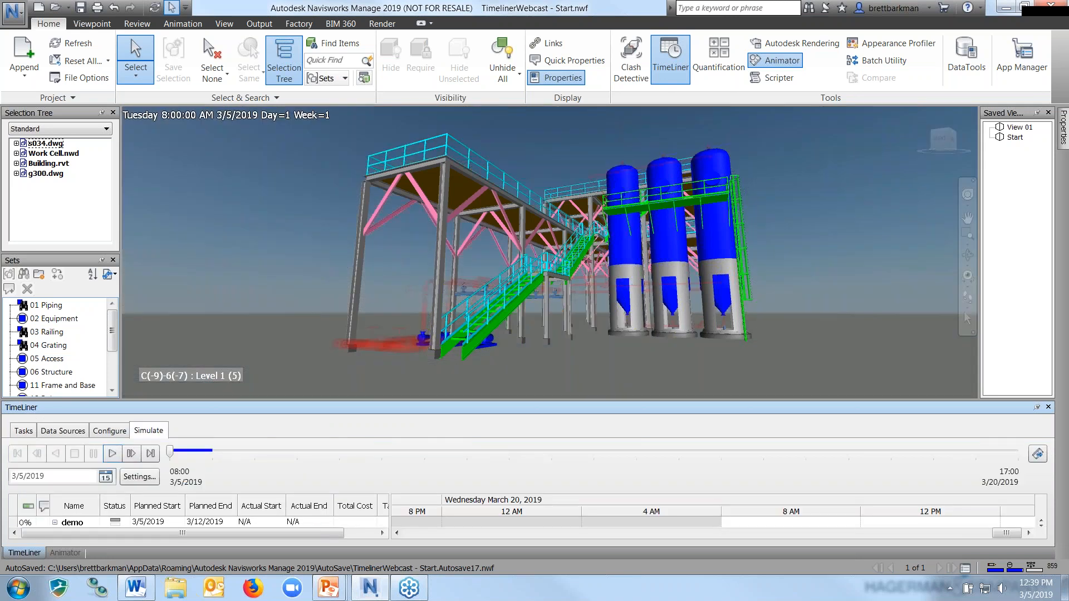
pyautogui.click(113, 454)
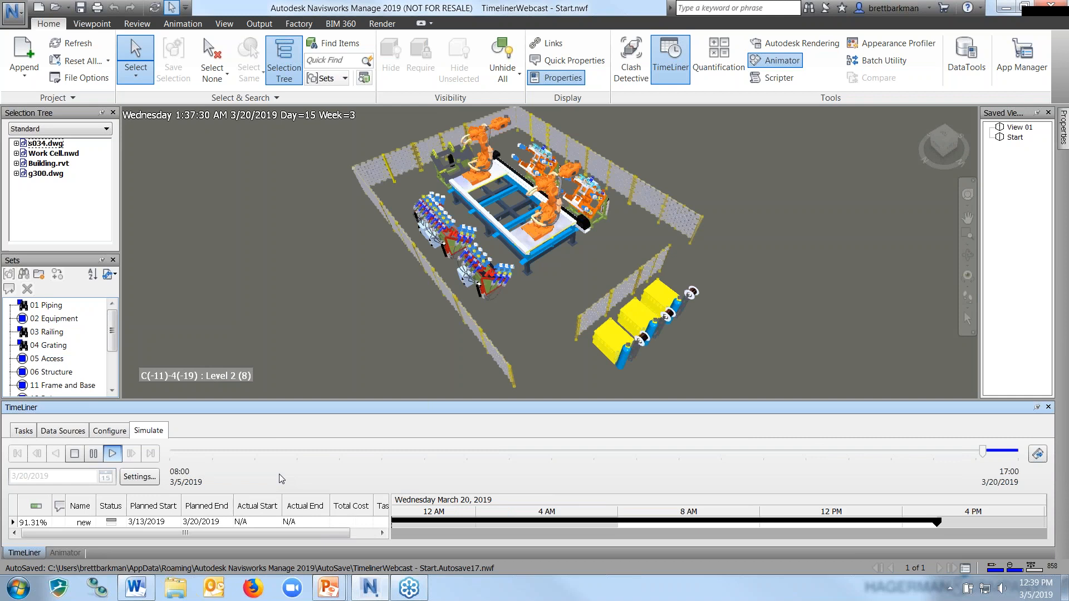
pyautogui.moveTo(259, 401); pyautogui.dragTo(262, 379)
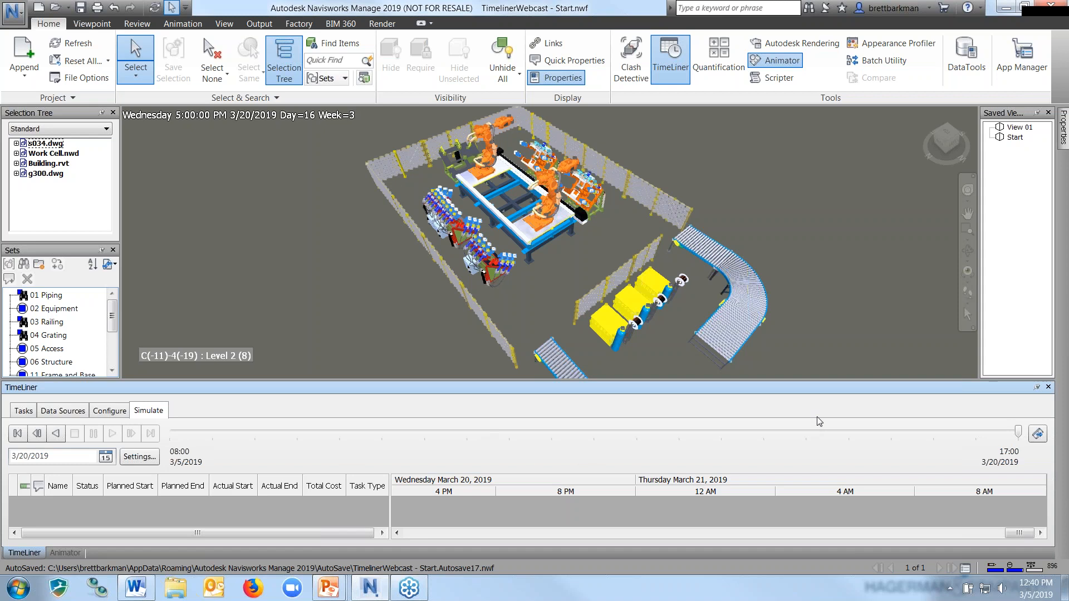
# Step: Open the animation export for the TimeLiner simulation and review the available sources, renderers and output formats
pyautogui.click(1037, 435)
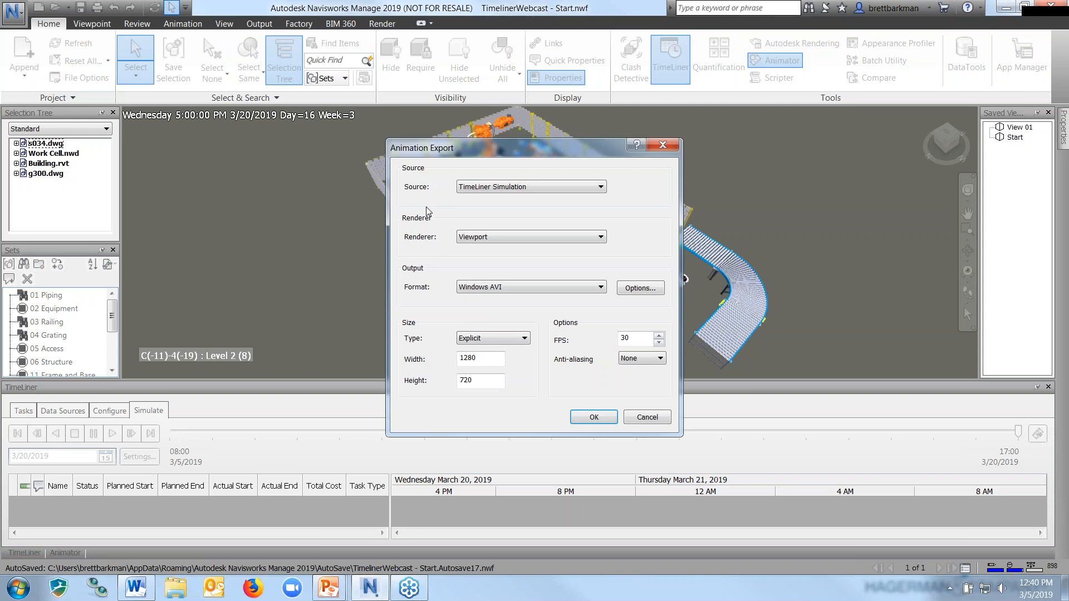
pyautogui.click(542, 188)
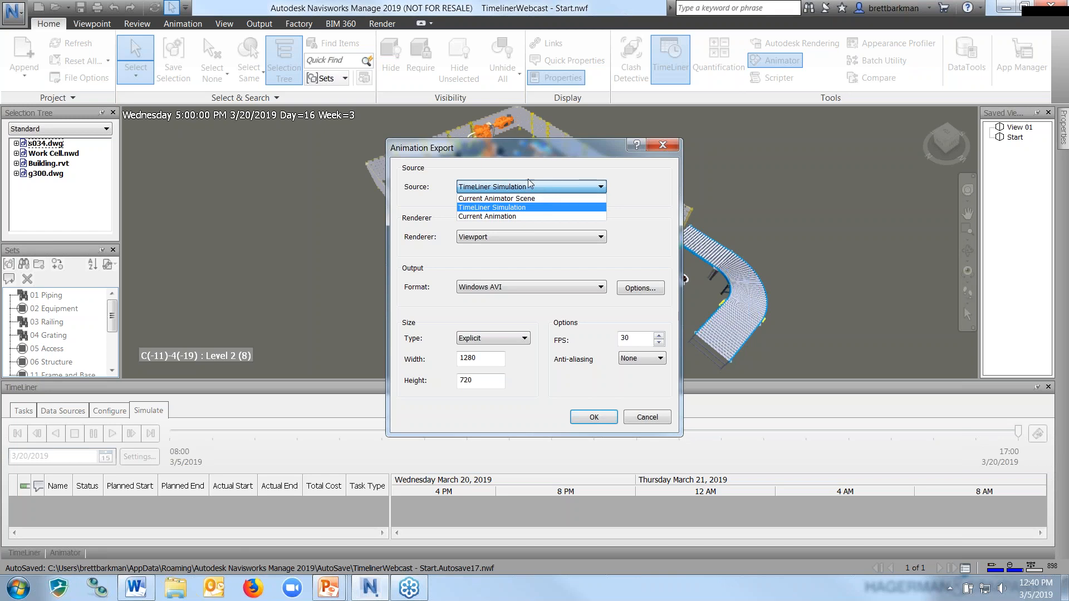
pyautogui.click(523, 177)
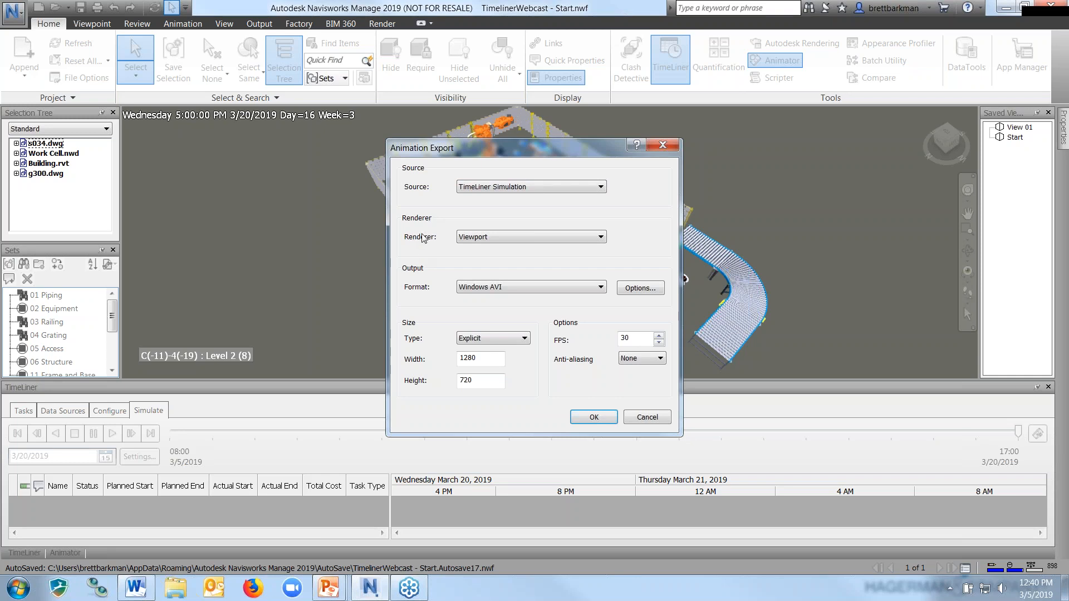
pyautogui.click(525, 239)
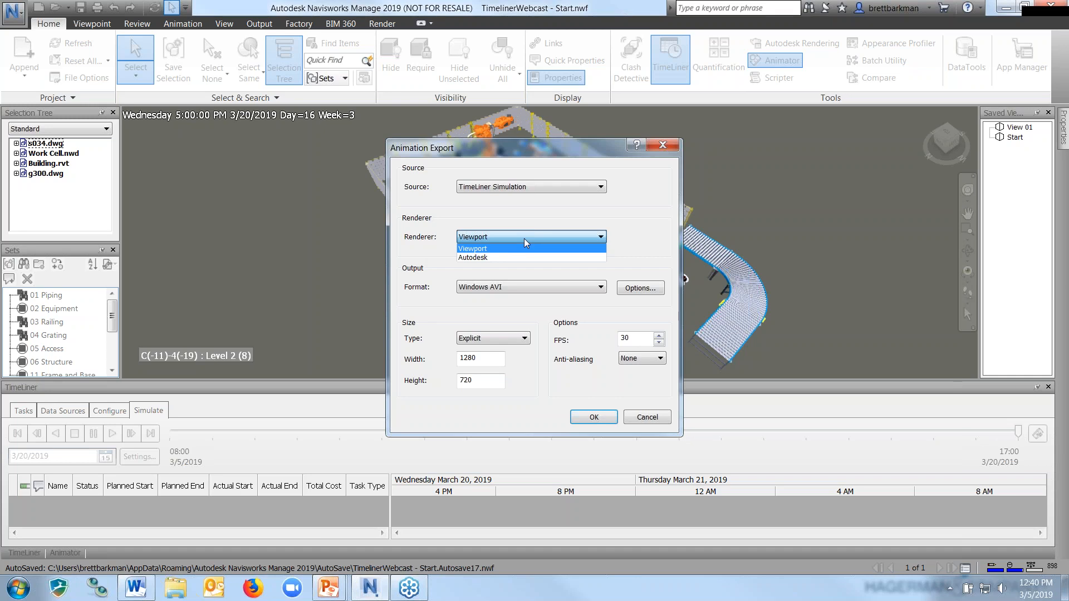
pyautogui.click(503, 213)
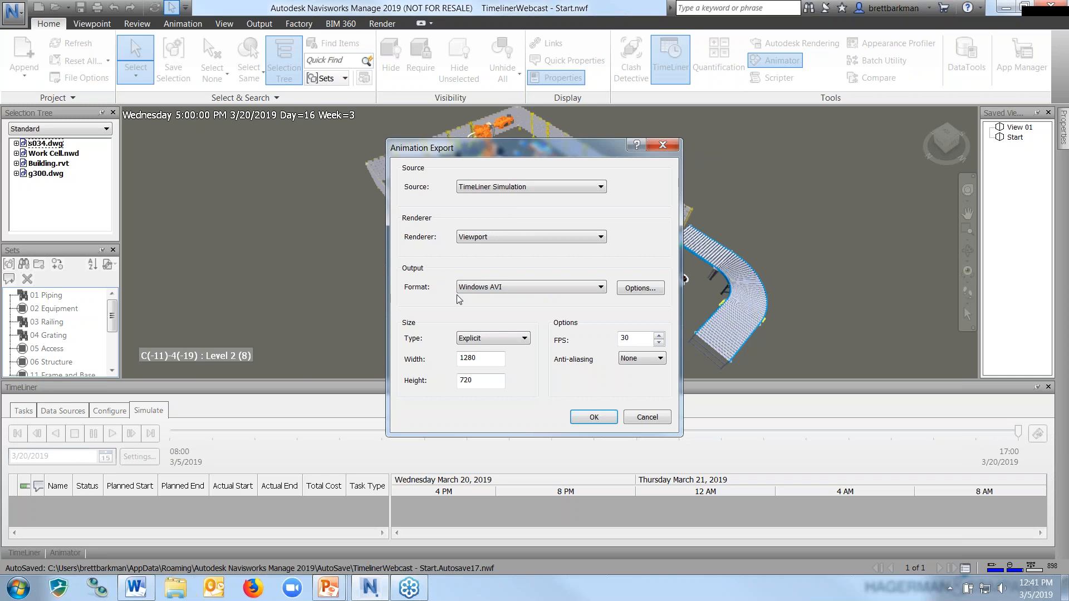
pyautogui.click(517, 288)
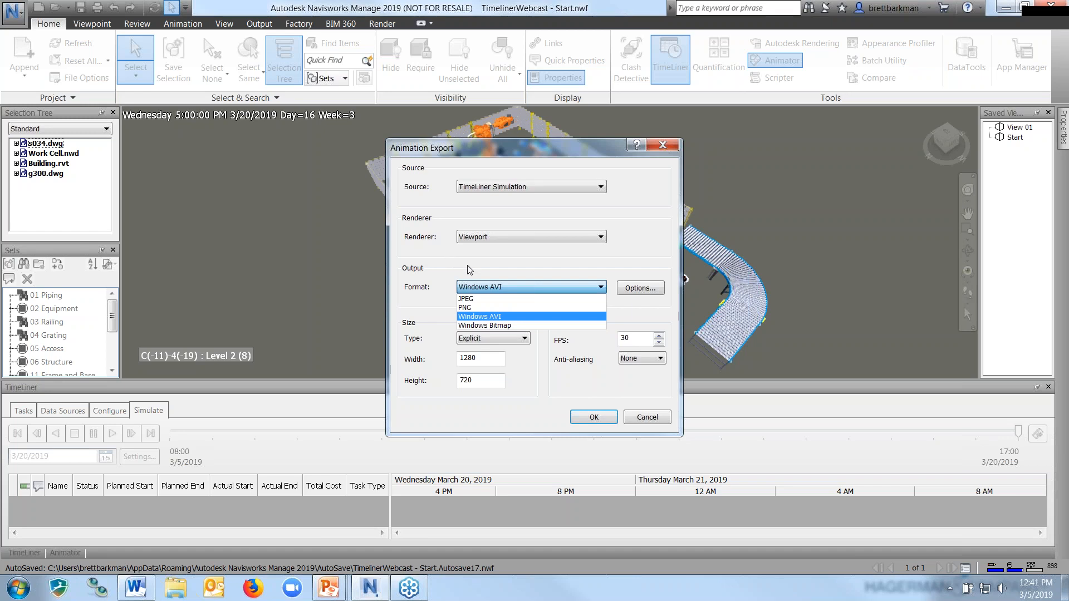
pyautogui.click(443, 274)
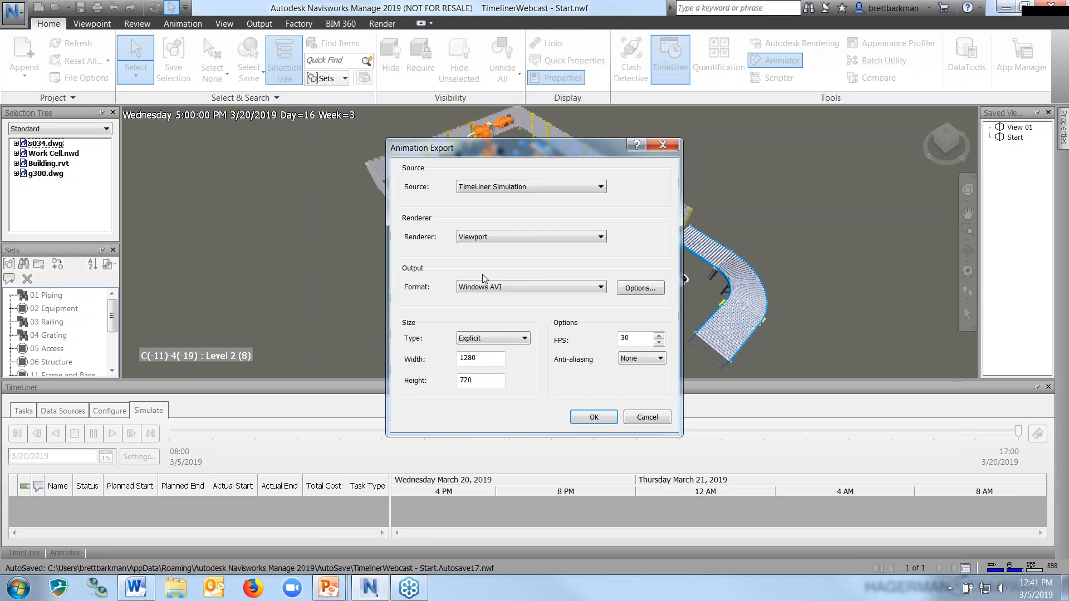
# Step: Review the compressors available for the Windows AVI output and accept Microsoft Video 1 at quality 75
pyautogui.click(640, 288)
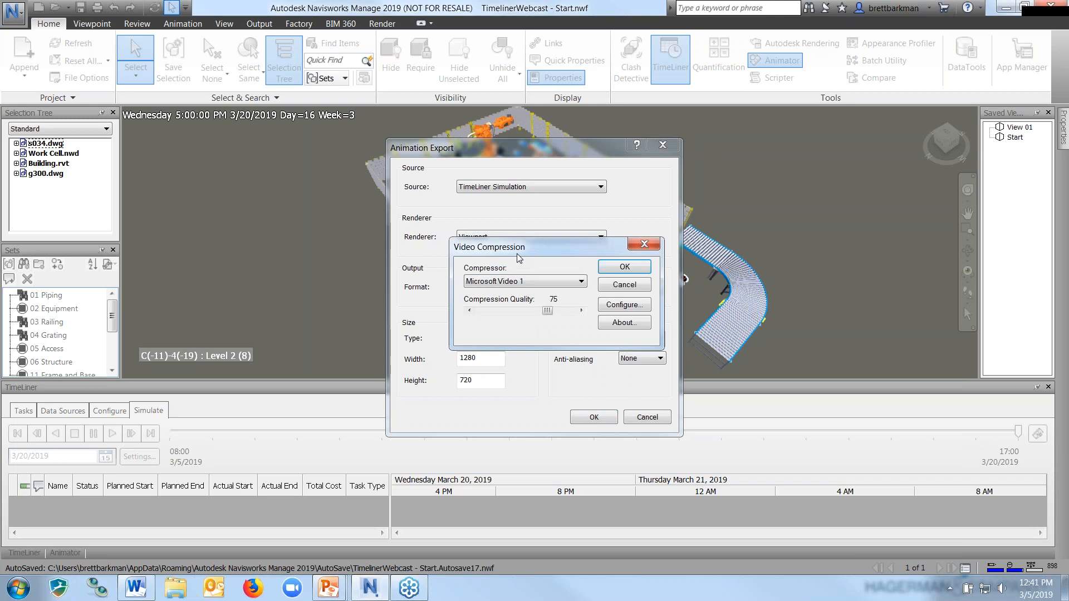
pyautogui.moveTo(519, 258); pyautogui.dragTo(506, 253)
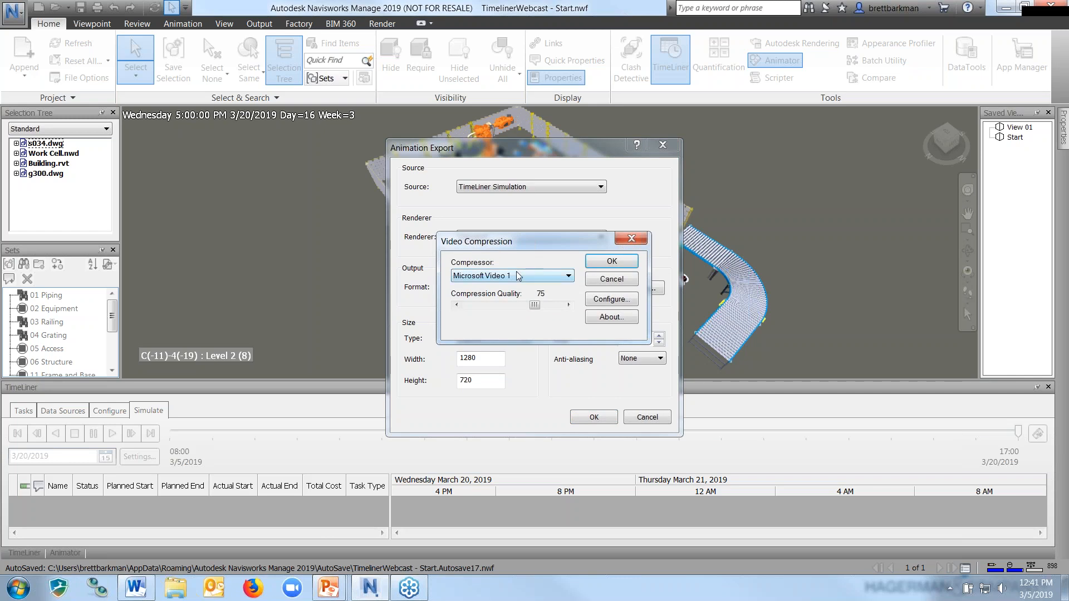
pyautogui.click(521, 276)
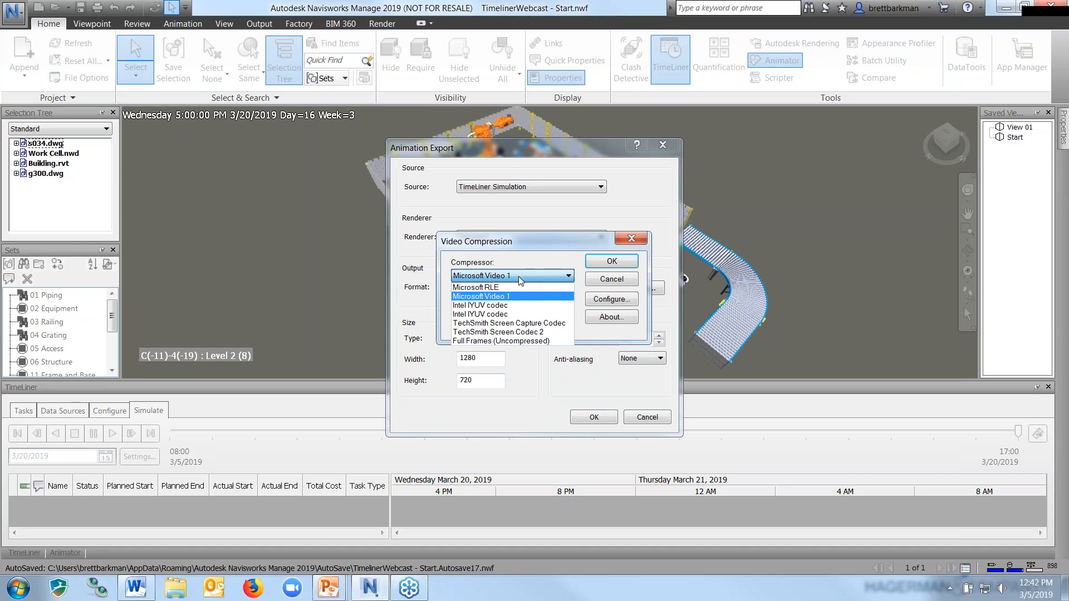
pyautogui.click(501, 246)
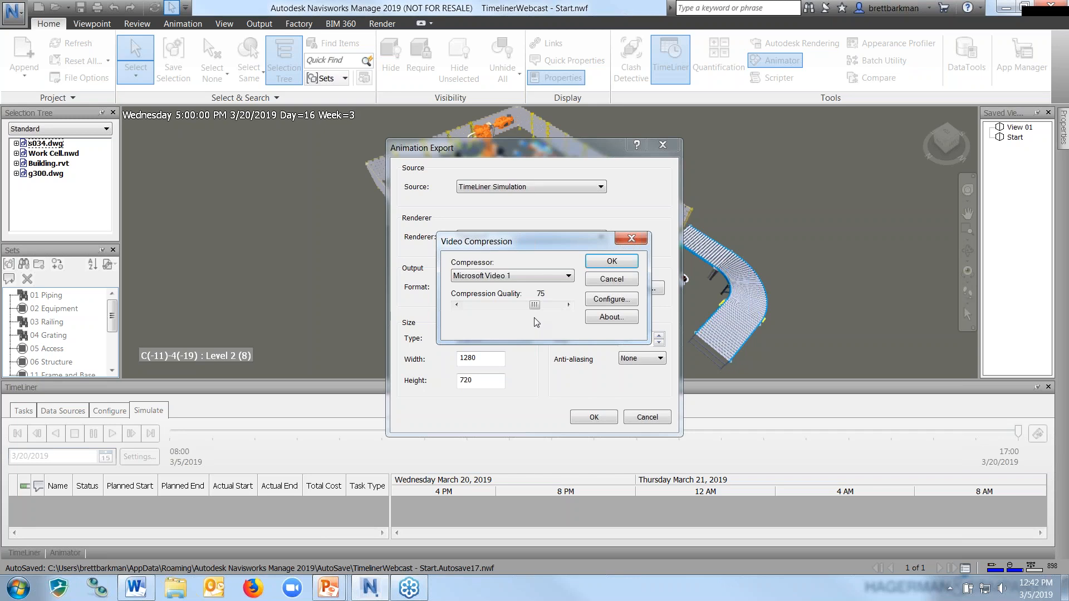
pyautogui.click(512, 275)
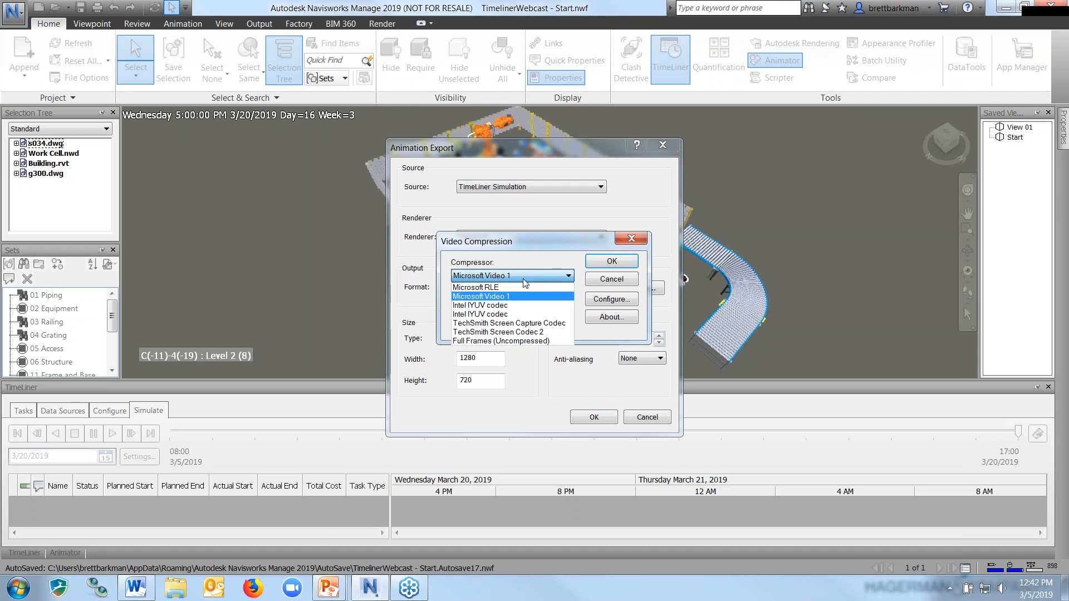
pyautogui.click(531, 362)
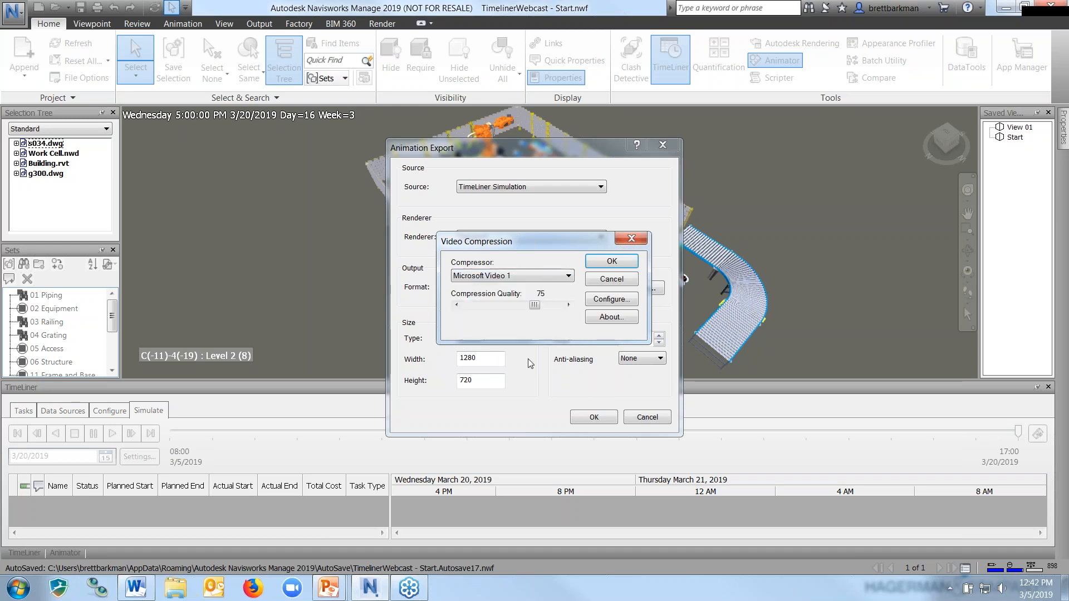
pyautogui.click(536, 277)
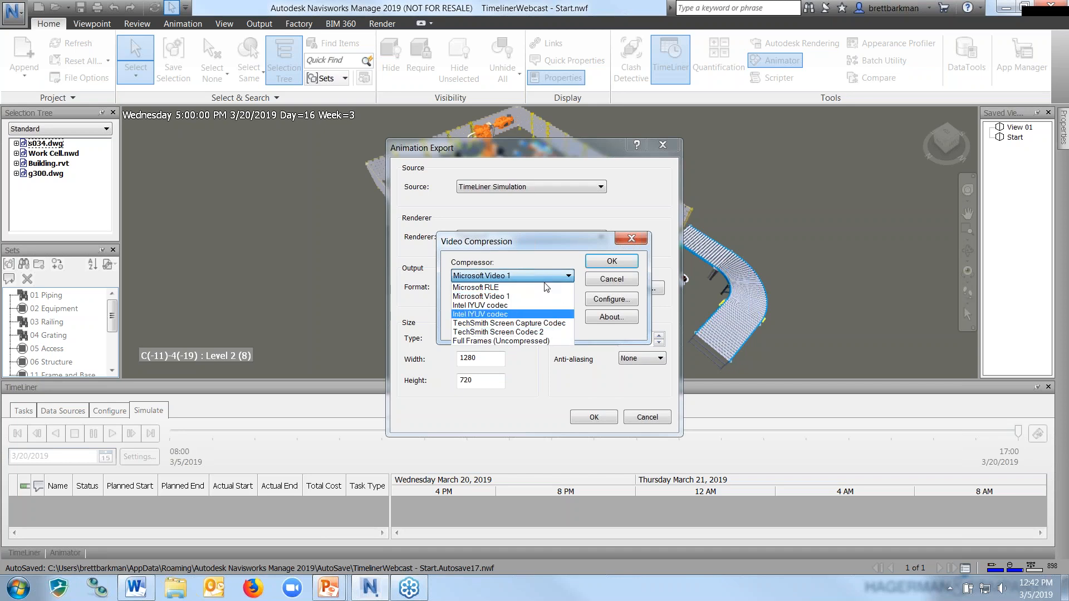
pyautogui.click(539, 245)
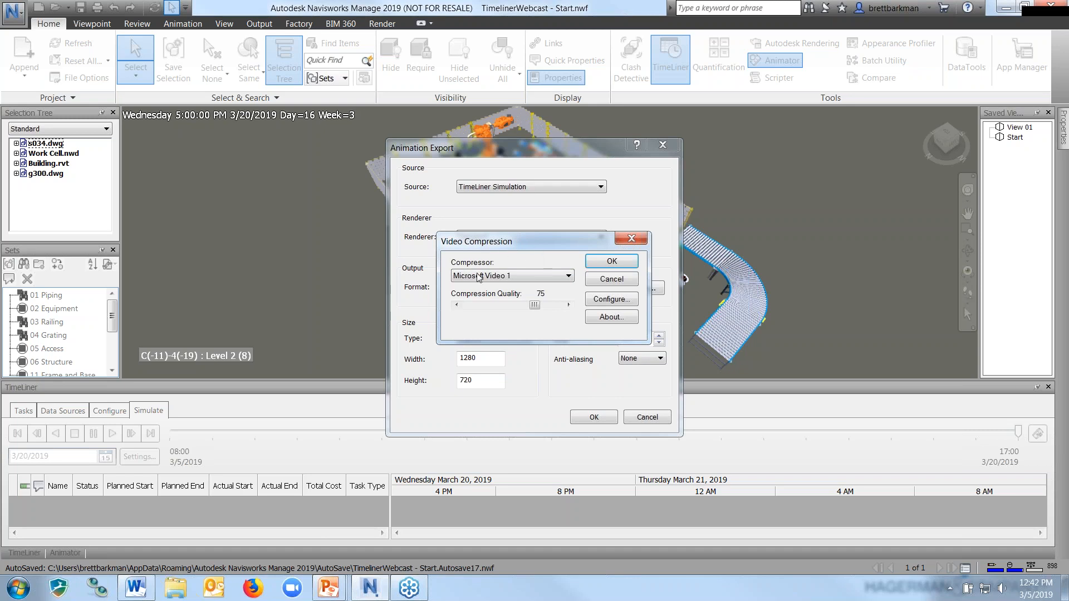
pyautogui.click(608, 265)
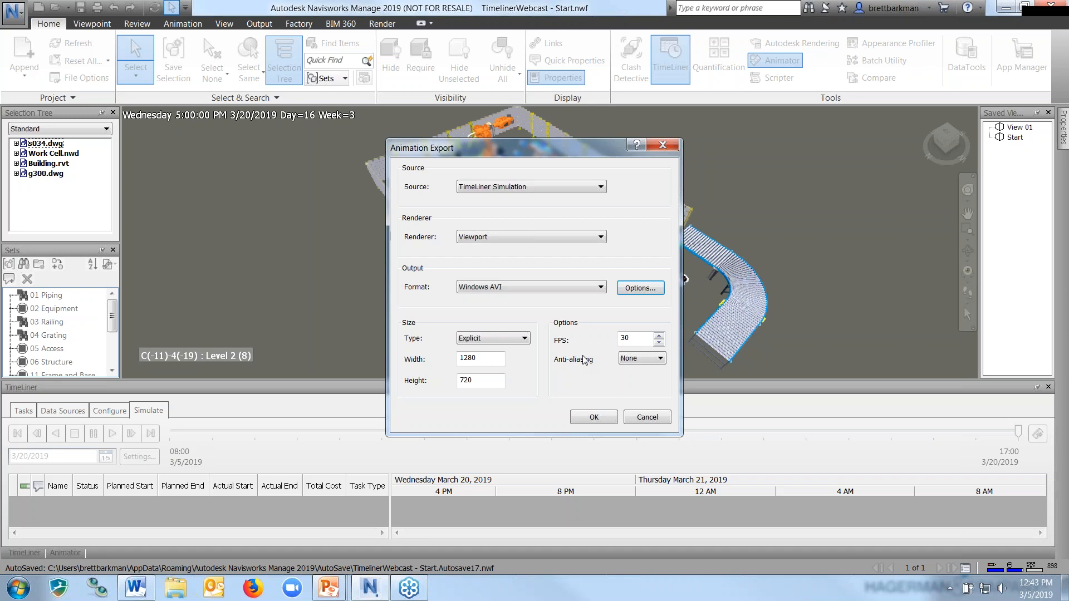
# Step: Check the export's frame rate setting and dismiss the animation export without creating a video
pyautogui.click(643, 339)
pyautogui.click(652, 419)
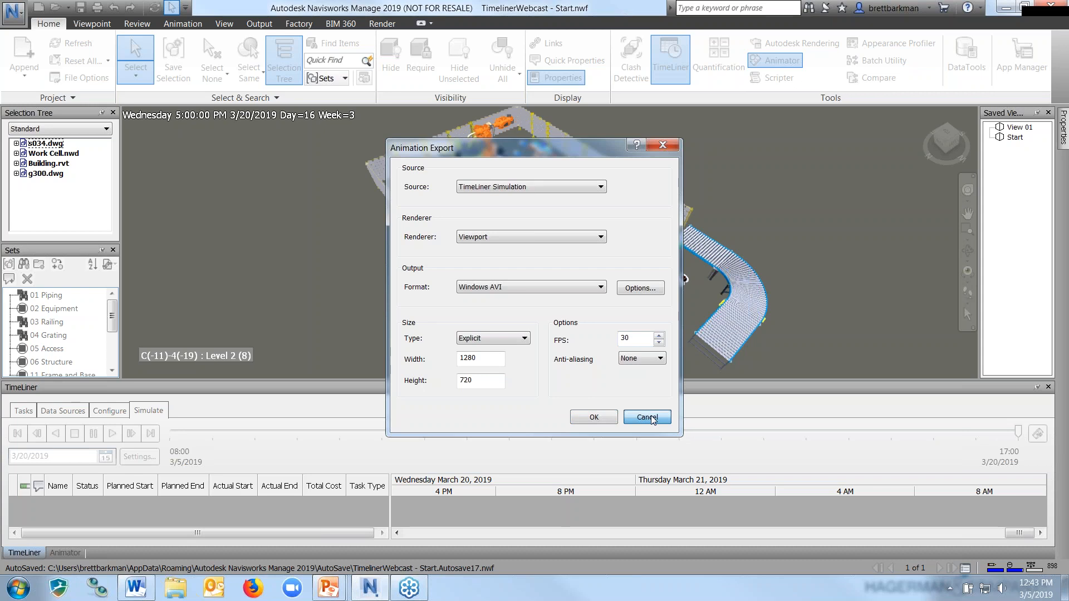
pyautogui.click(646, 417)
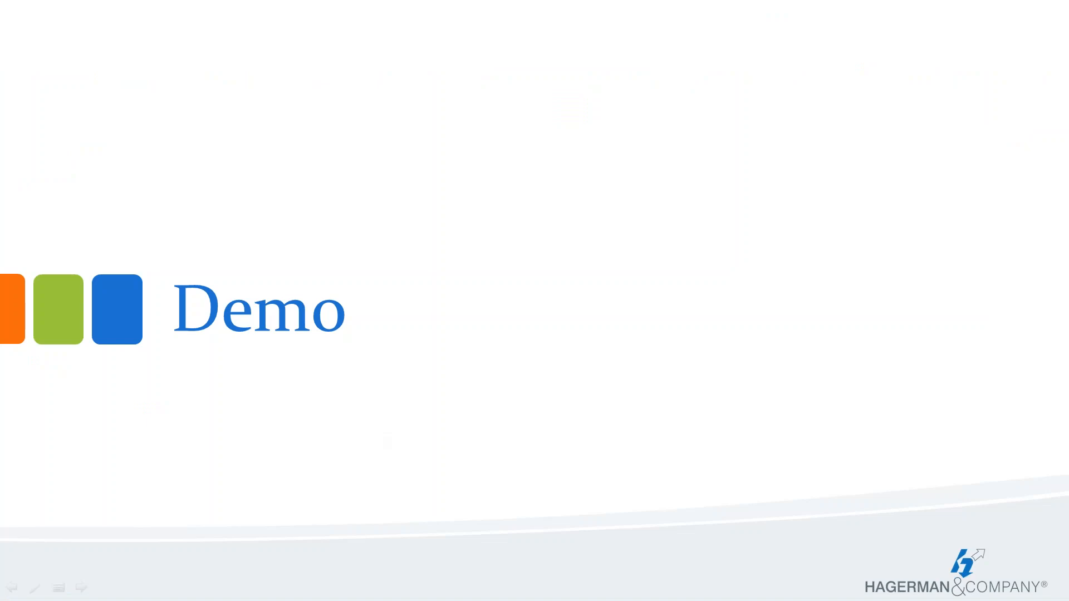
pyautogui.press('Right')
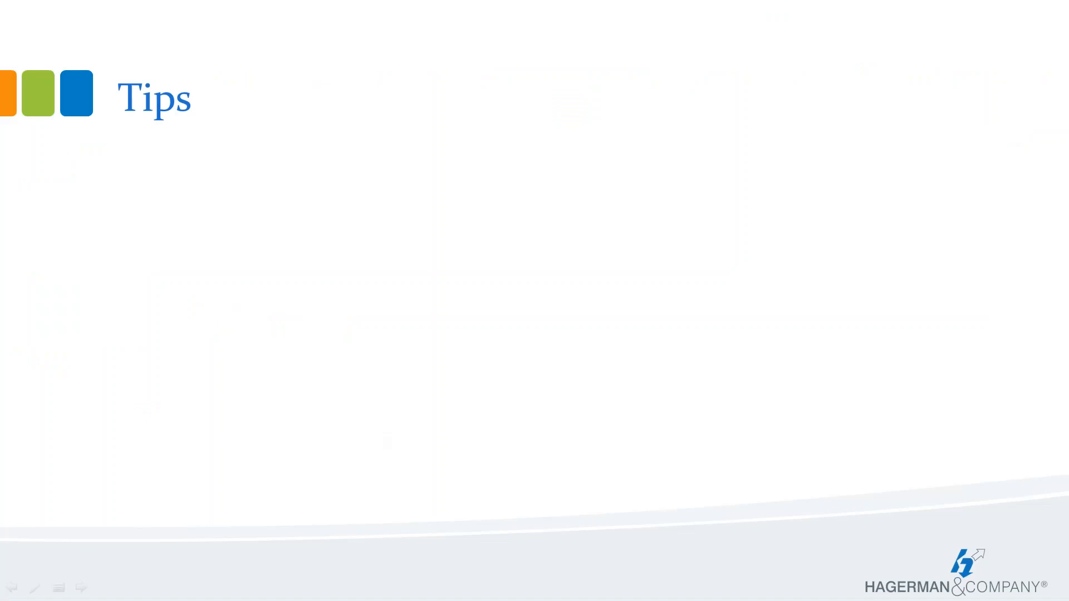